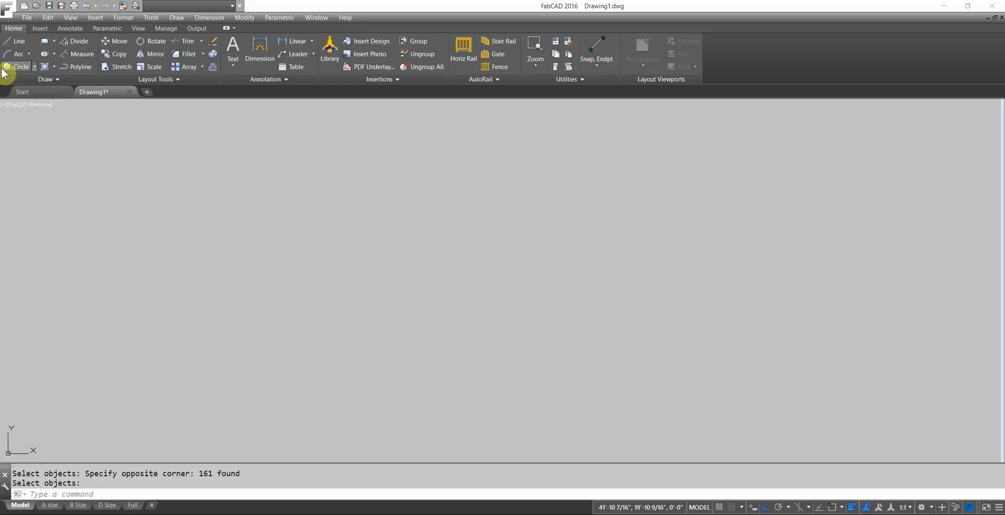
# Step: Draw a horizontal line 14' long in the middle of the empty drawing
pyautogui.click(16, 46)
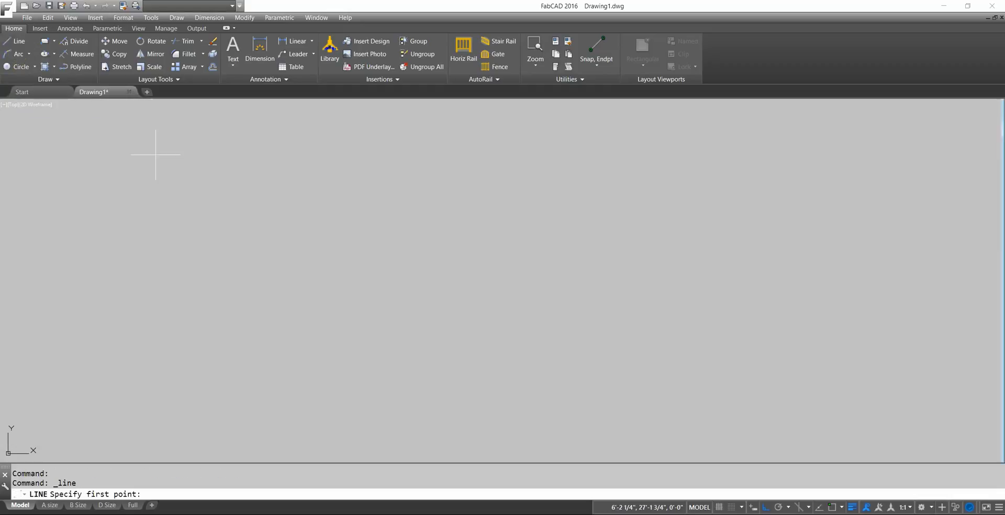
pyautogui.click(303, 283)
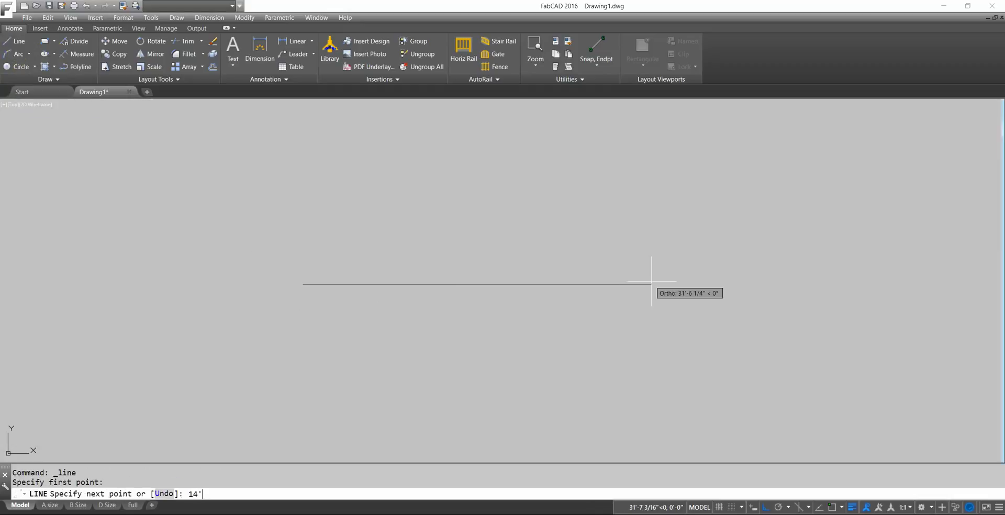
pyautogui.write("14'")
pyautogui.press('Return')
pyautogui.press('Return')
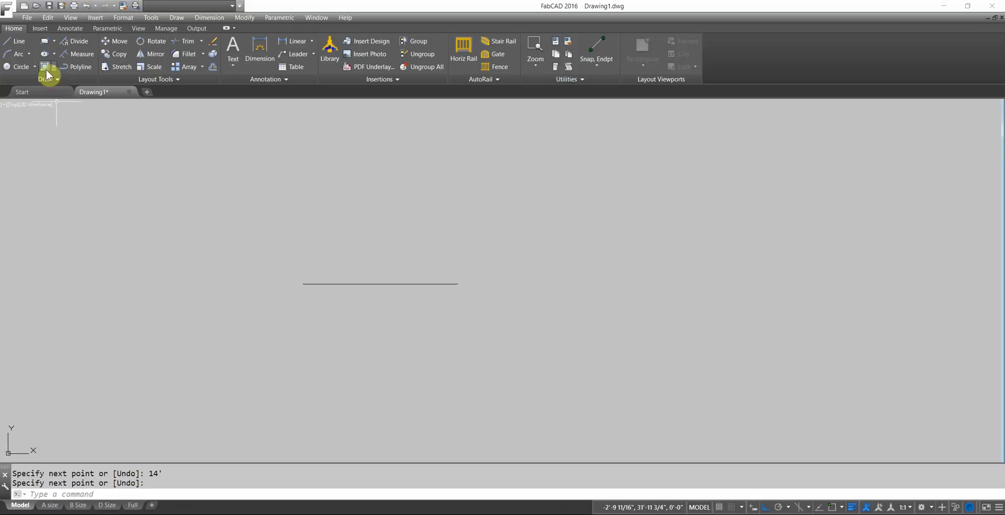
# Step: Draw a vertical line 3' upward from the midpoint of the horizontal line
pyautogui.click(16, 42)
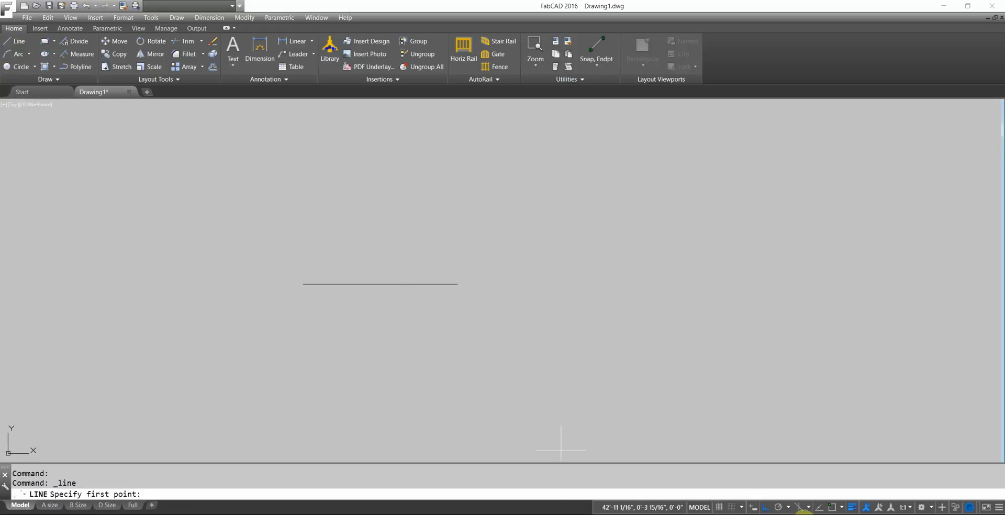
pyautogui.click(380, 284)
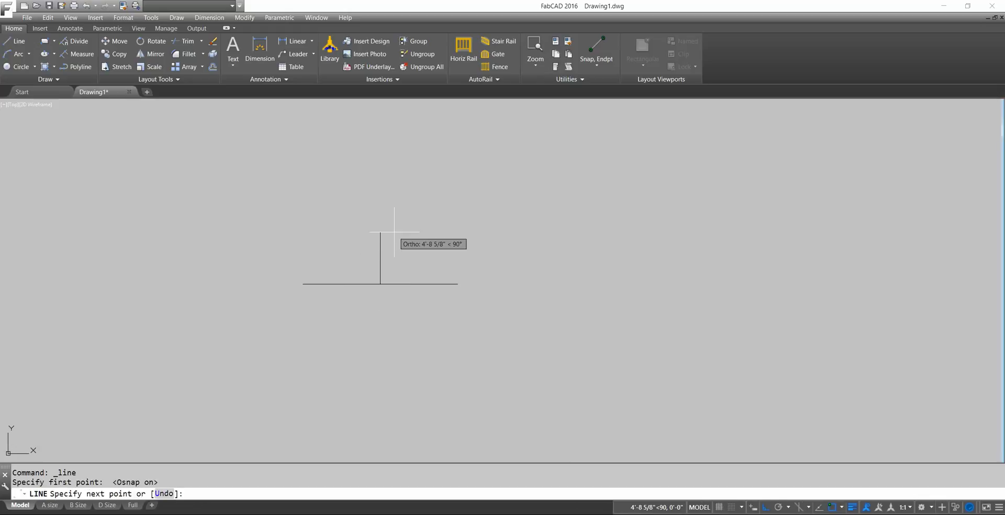
pyautogui.write("3'")
pyautogui.press('Return')
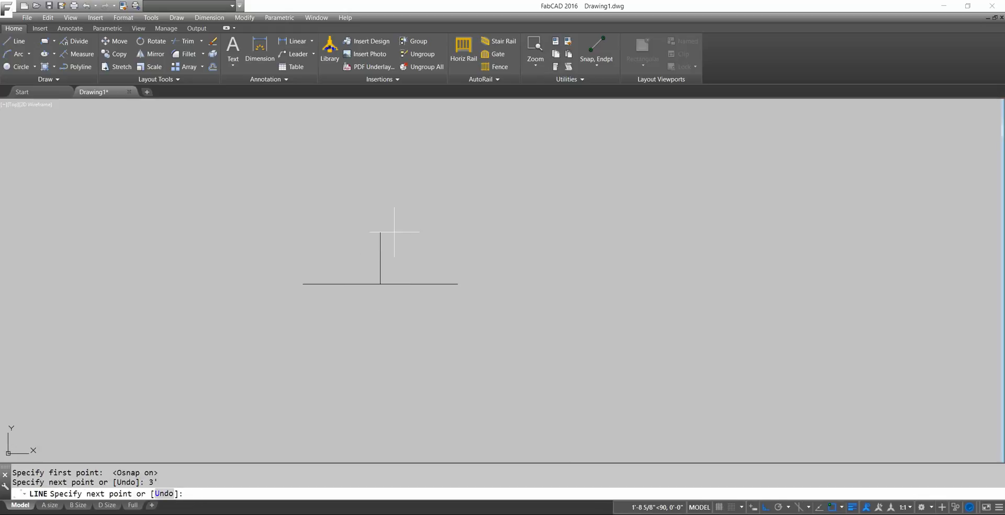
pyautogui.press('Return')
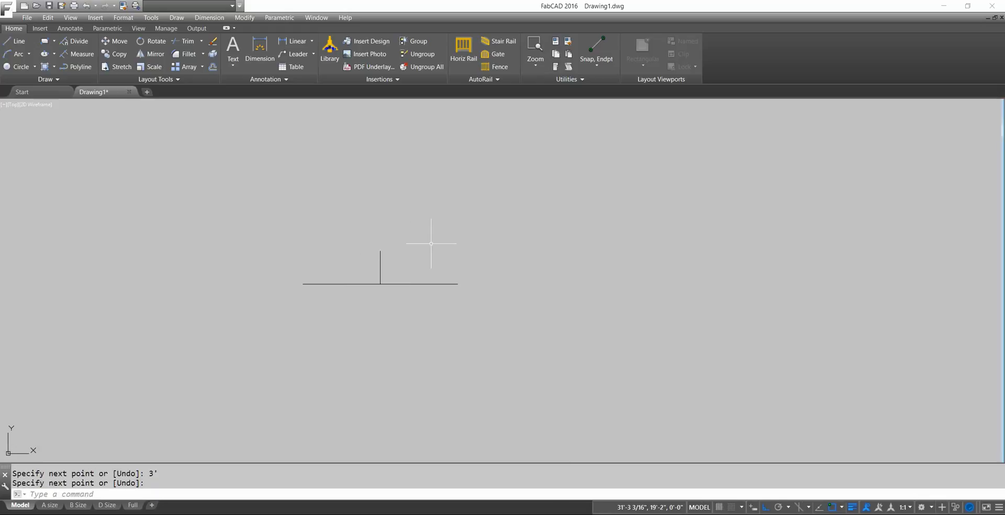
# Step: Draw a three-point arc from the base line's left end through the top of the vertical line to its right end
pyautogui.click(9, 57)
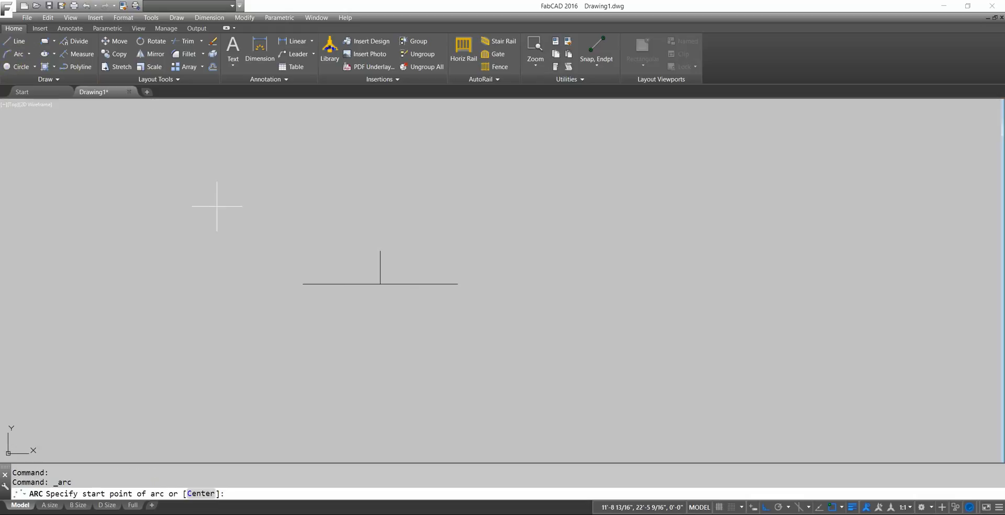
pyautogui.click(303, 284)
pyautogui.click(380, 250)
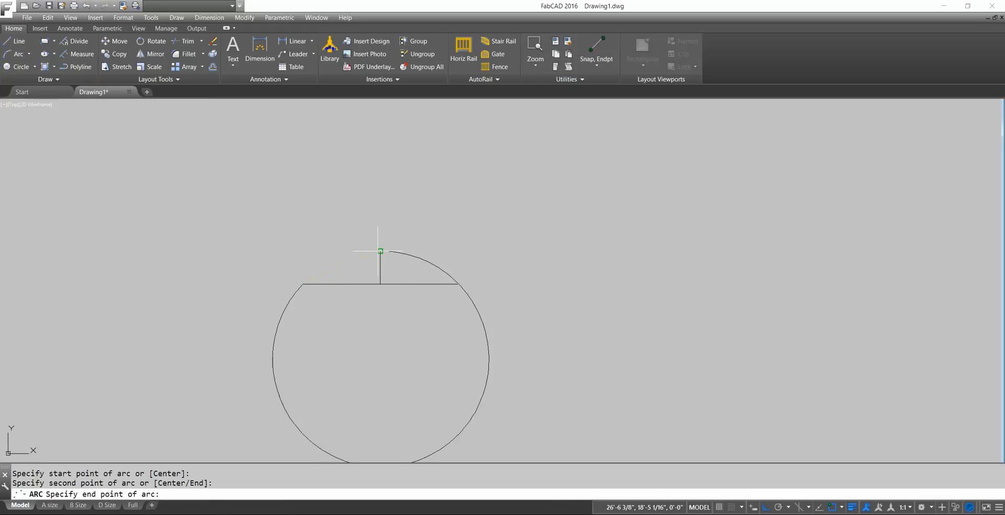
pyautogui.click(454, 281)
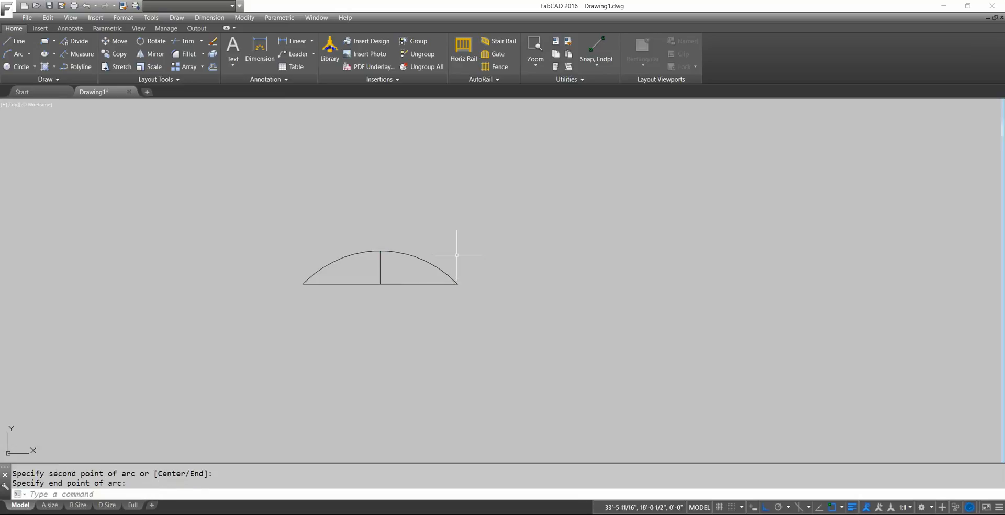
pyautogui.press('Return')
# Step: Divide the arc into 20 equal segments
pyautogui.scroll(4, 359, 261)
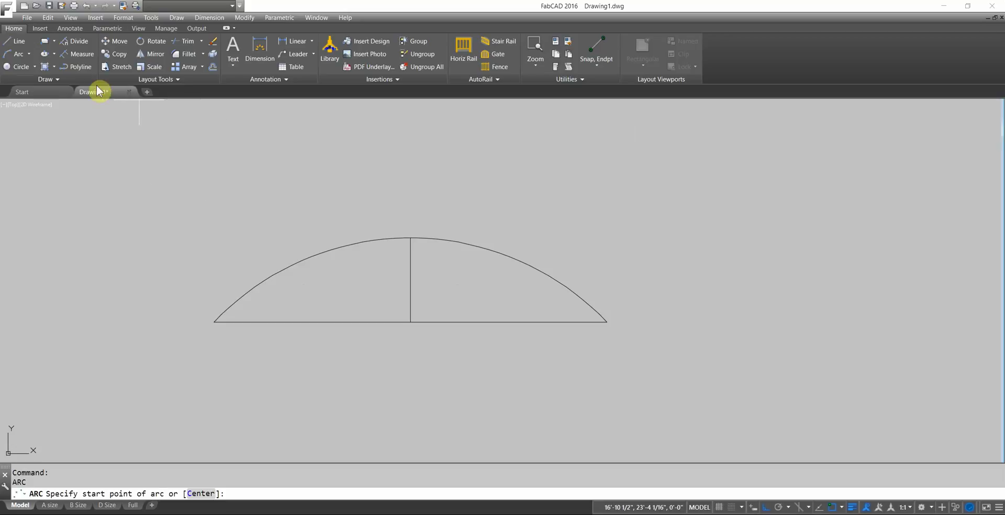
pyautogui.click(76, 42)
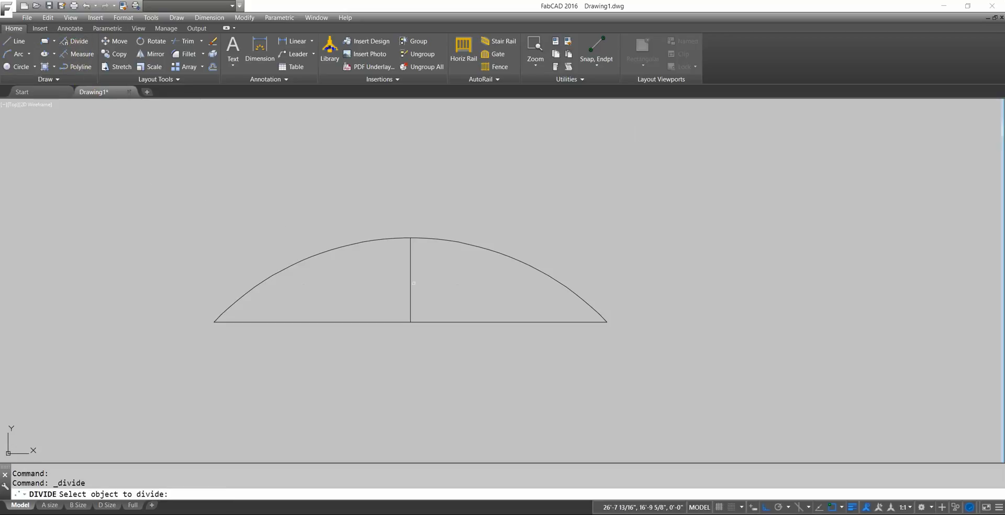
pyautogui.click(343, 248)
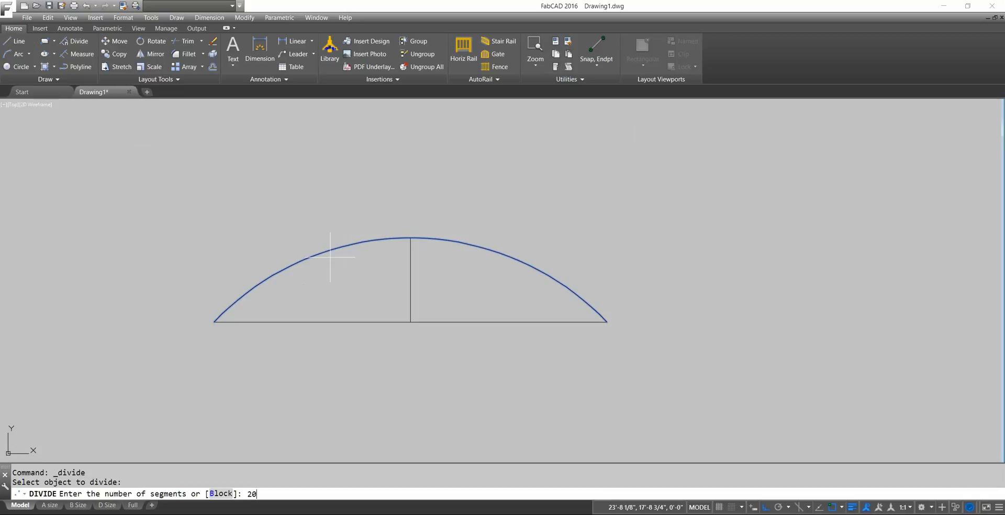
pyautogui.press('Return')
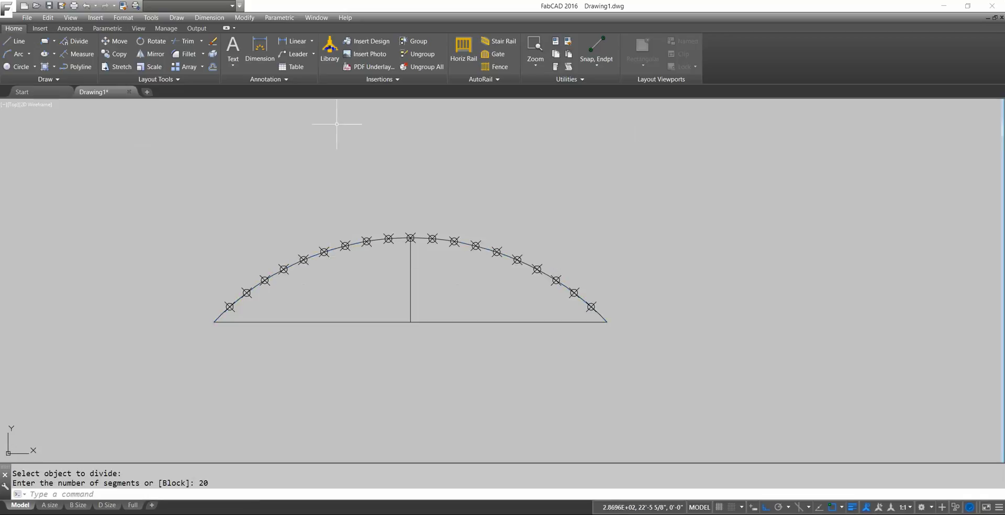
# Step: Add an aligned dimension between the fourth and third division points left of the apex, using node snaps, placed below the arc
pyautogui.click(312, 41)
pyautogui.click(294, 78)
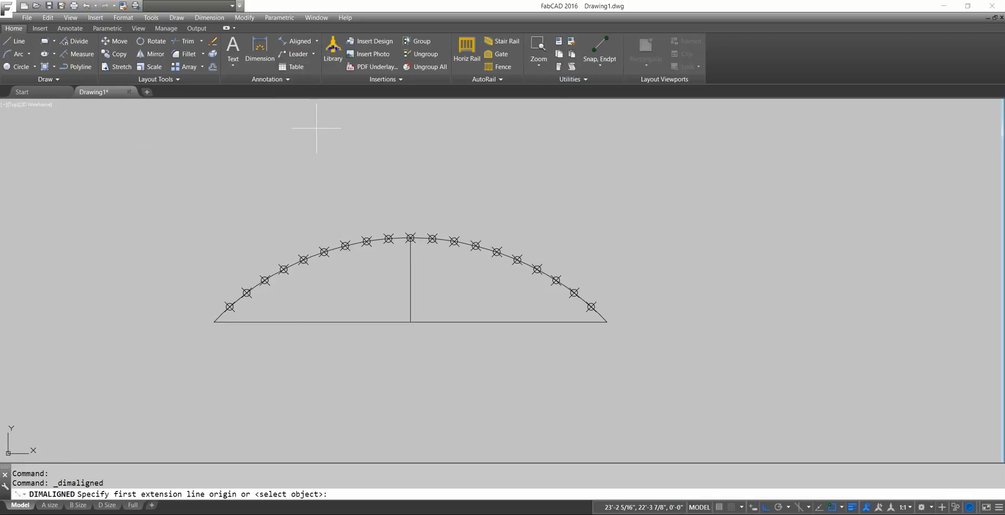
pyautogui.click(602, 65)
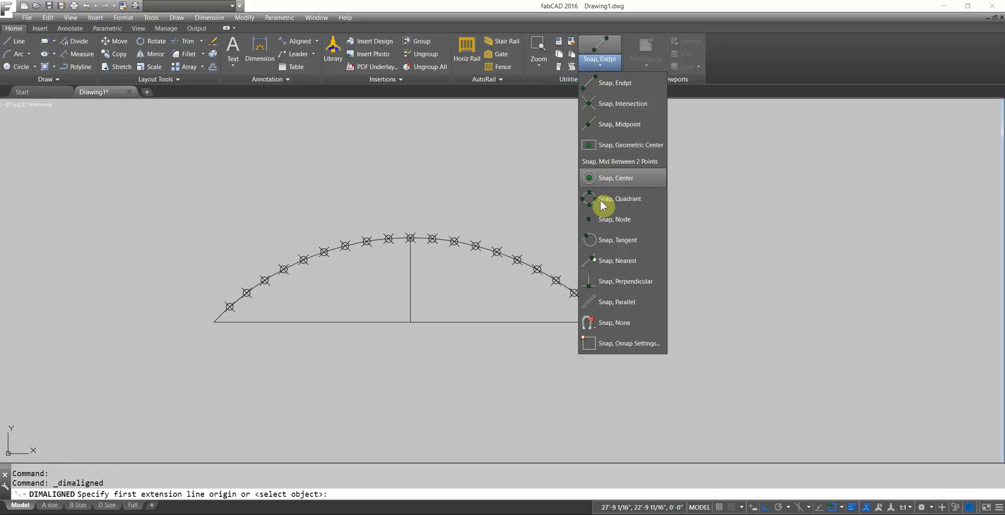
pyautogui.click(597, 219)
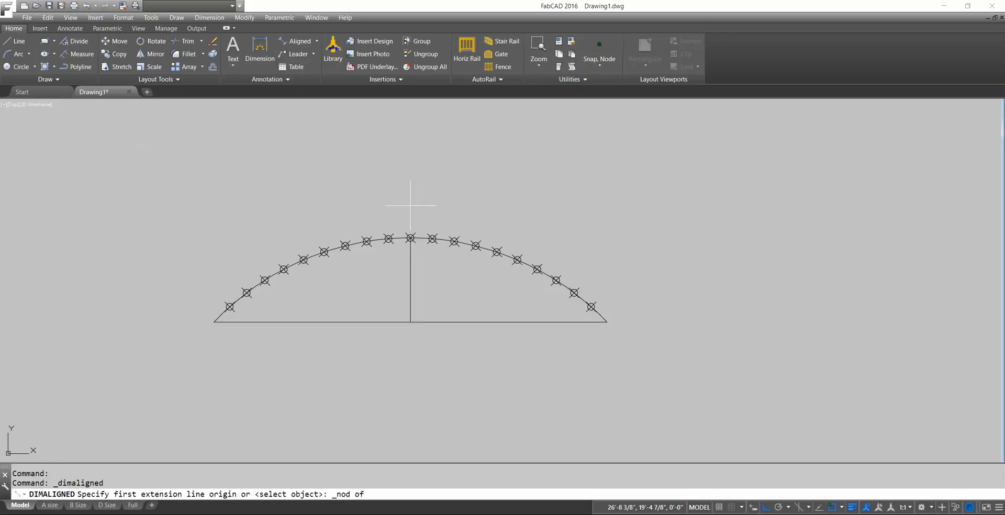
pyautogui.click(324, 252)
pyautogui.click(599, 46)
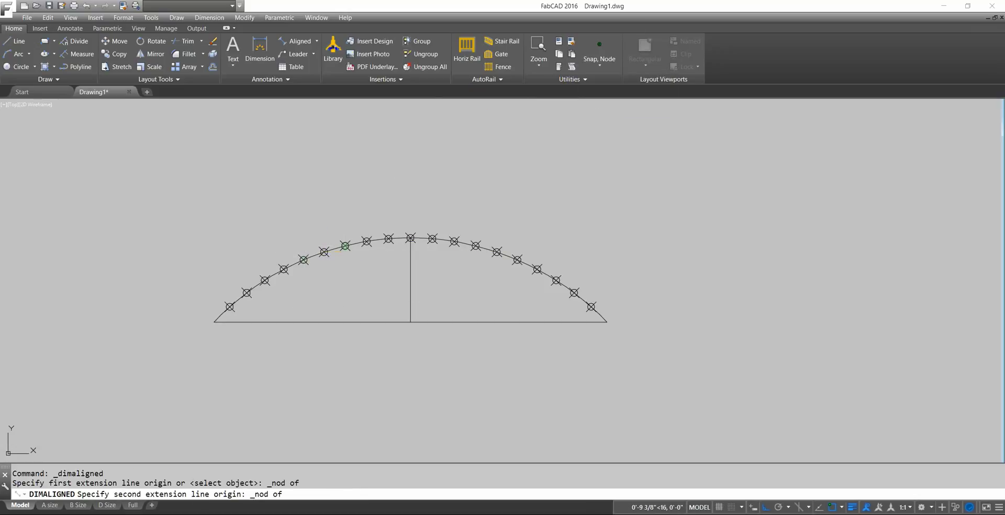
pyautogui.click(345, 246)
pyautogui.click(335, 267)
pyautogui.scroll(5, 333, 260)
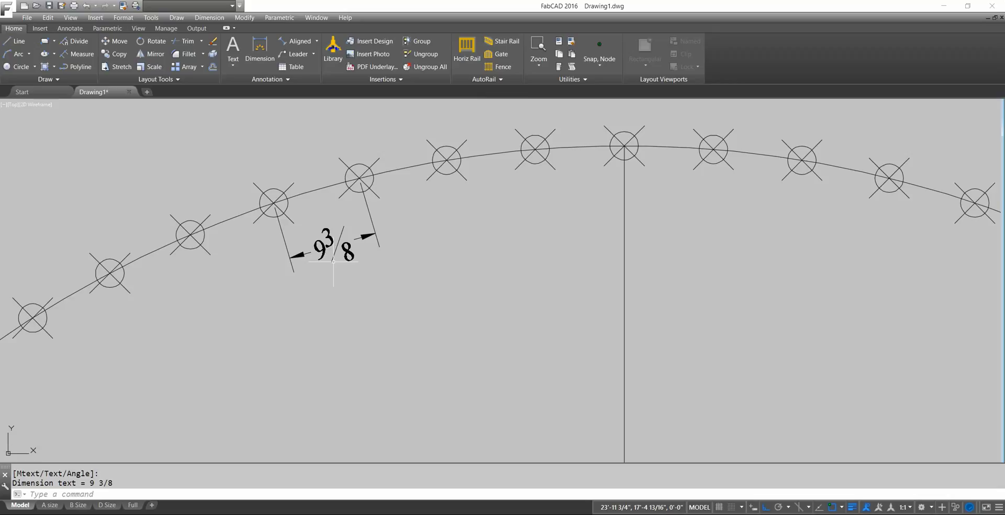
pyautogui.scroll(-5, 333, 260)
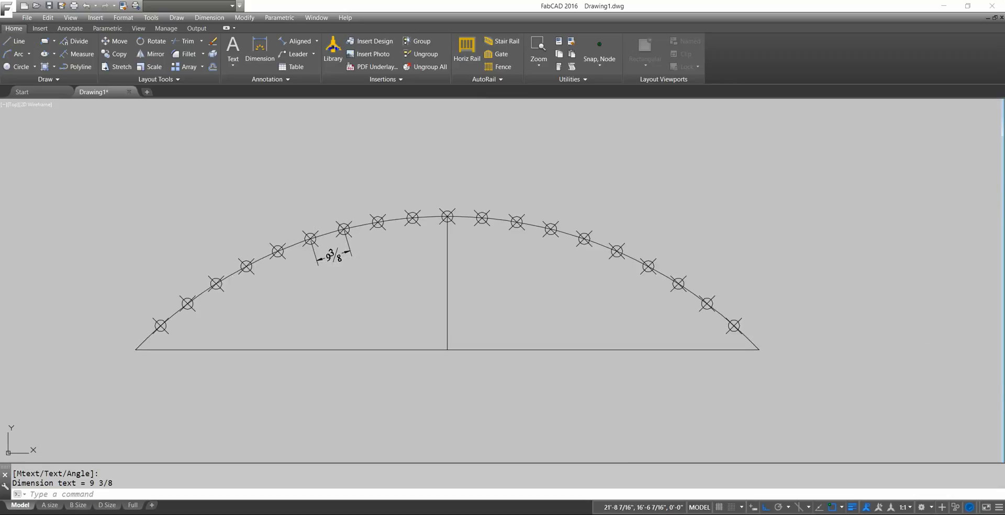
# Step: Add multiline text reading "A" below the base line, left of the vertical line
pyautogui.moveTo(231, 300); pyautogui.dragTo(312, 256, button='middle')
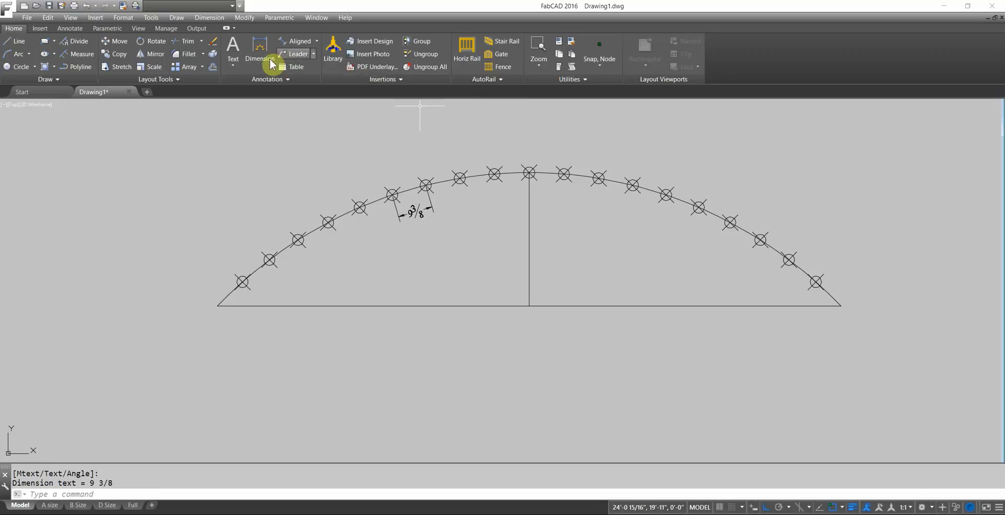
pyautogui.click(237, 54)
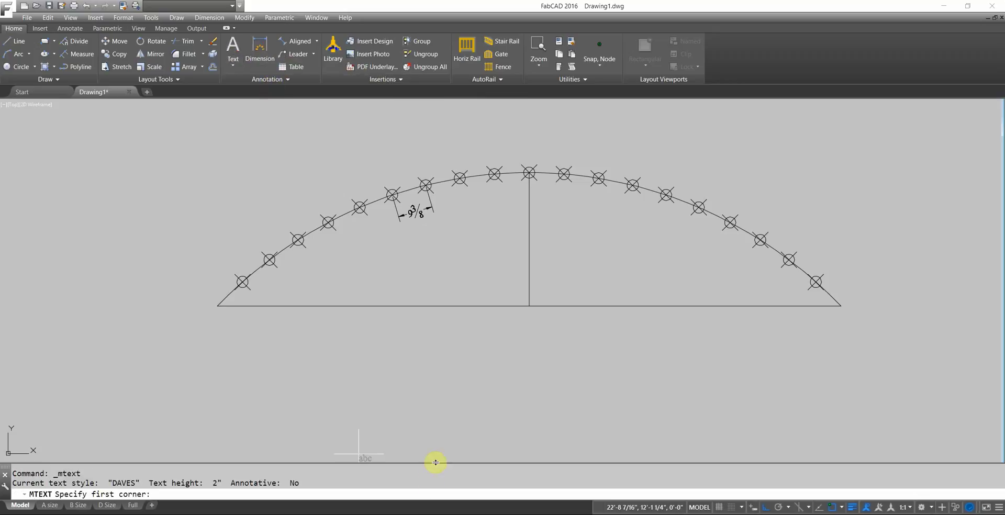
pyautogui.click(449, 348)
pyautogui.click(511, 375)
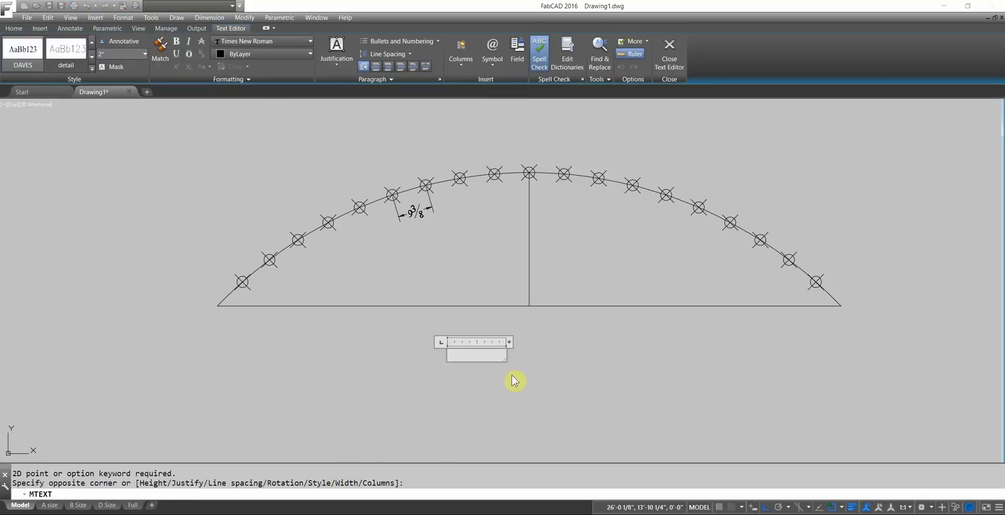
pyautogui.write('A')
pyautogui.click(670, 52)
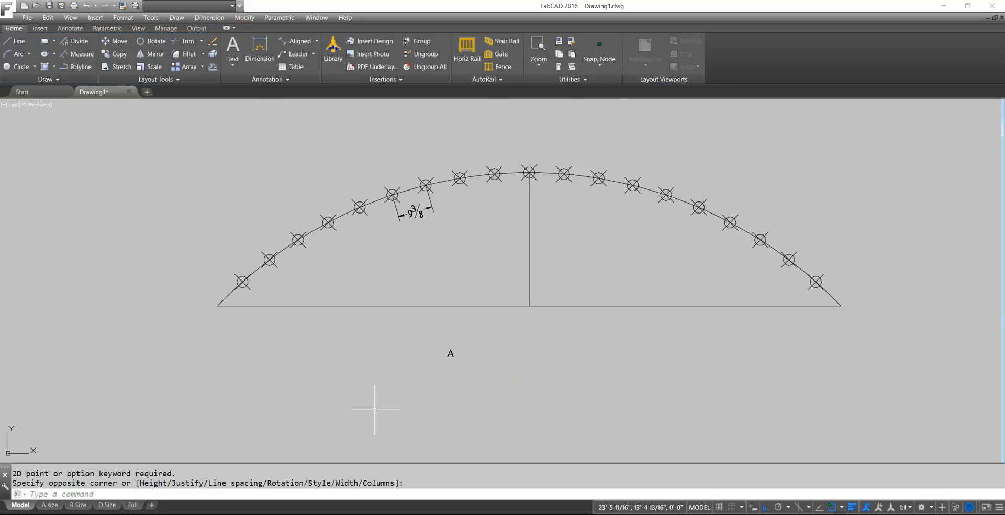
# Step: Move the letter A, with ortho turned off, onto the arc's left end between the endpoint and the first division point
pyautogui.click(449, 349)
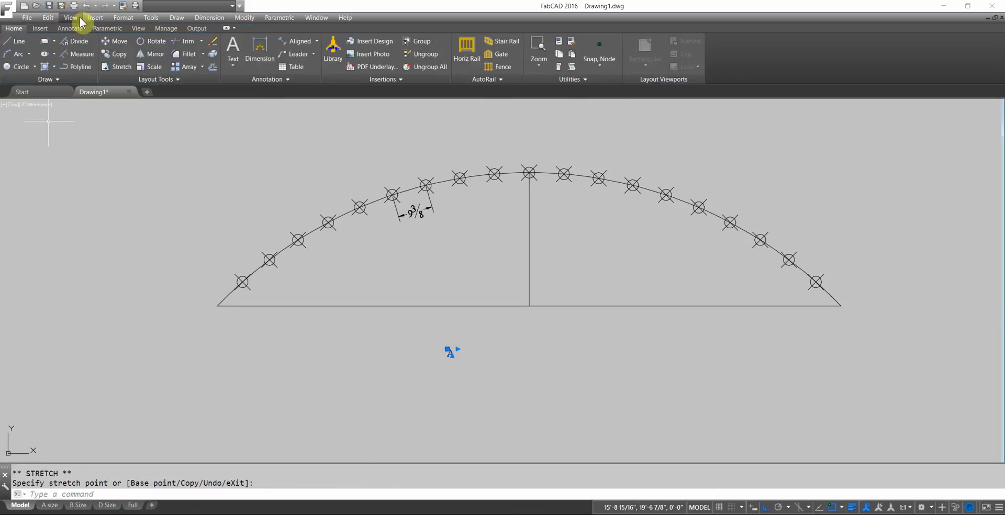
pyautogui.click(114, 41)
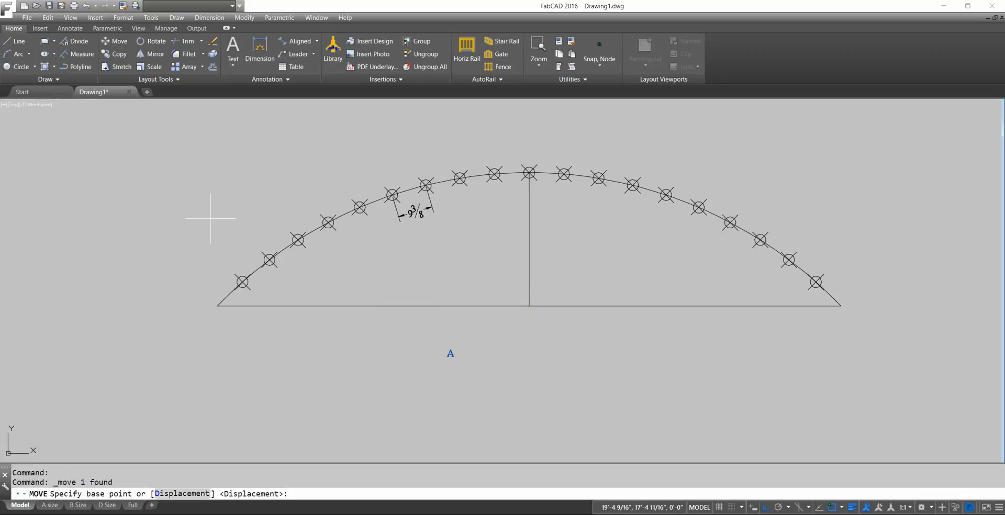
pyautogui.click(446, 350)
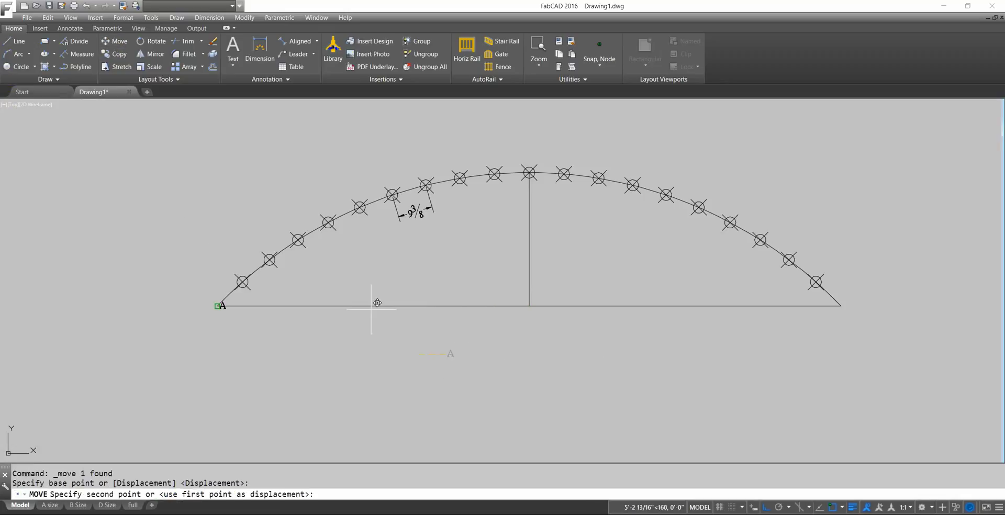
pyautogui.click(753, 508)
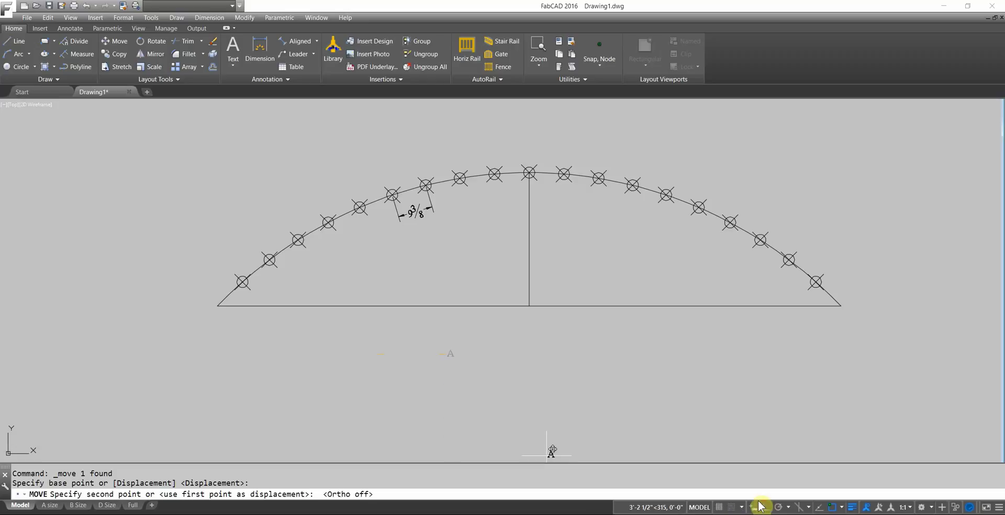
pyautogui.click(229, 285)
pyautogui.press('Return')
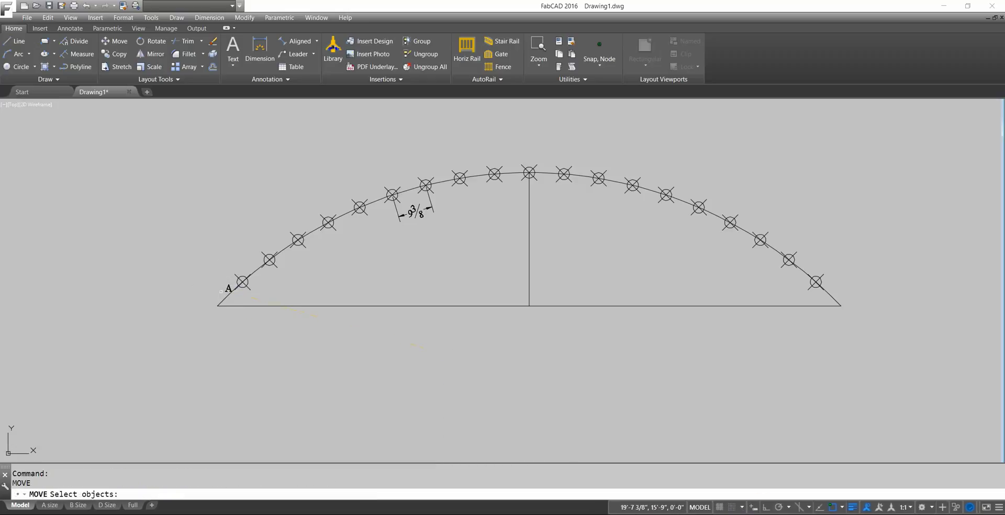
# Step: Rotate the letter A about its lower-right corner, using a point along the arc to align its baseline with the curve
pyautogui.scroll(6, 230, 288)
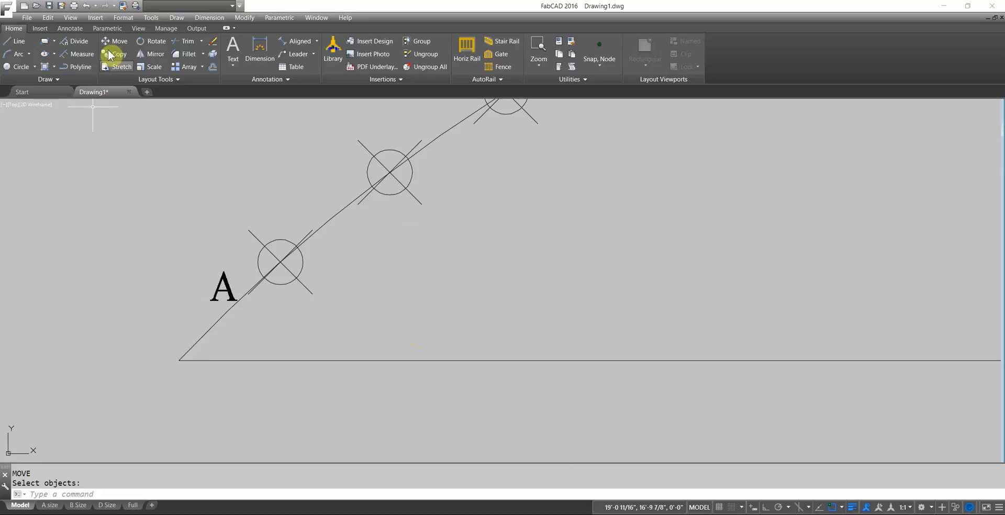
pyautogui.click(151, 42)
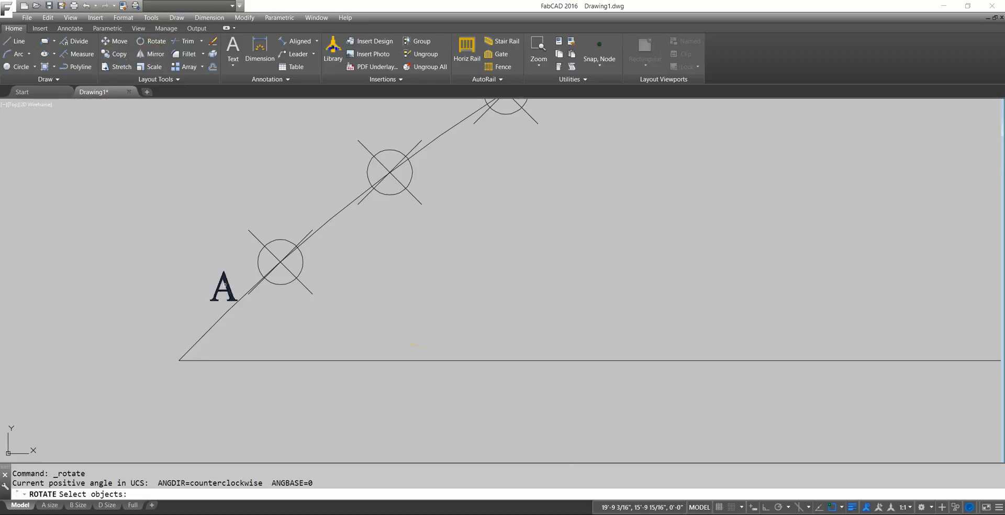
pyautogui.click(237, 276)
pyautogui.click(202, 295)
pyautogui.press('Return')
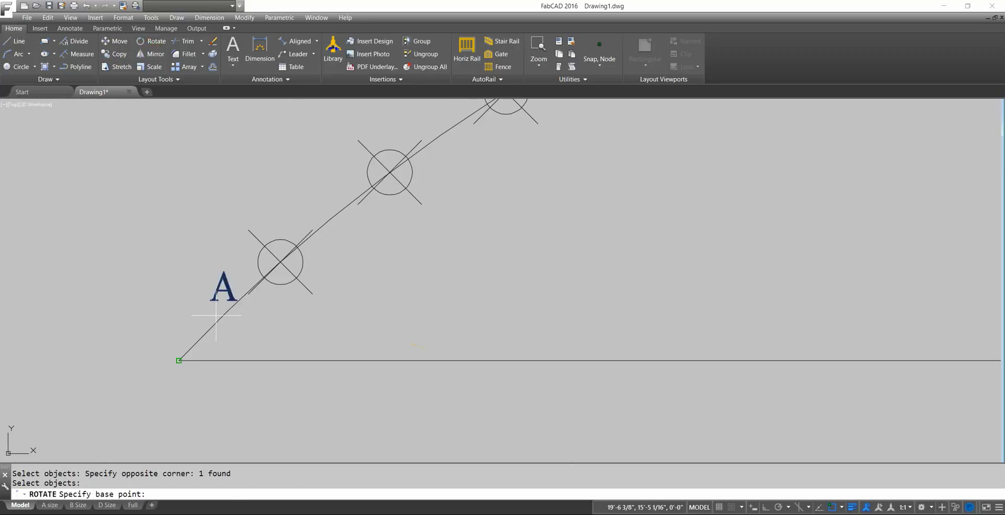
pyautogui.scroll(5, 220, 311)
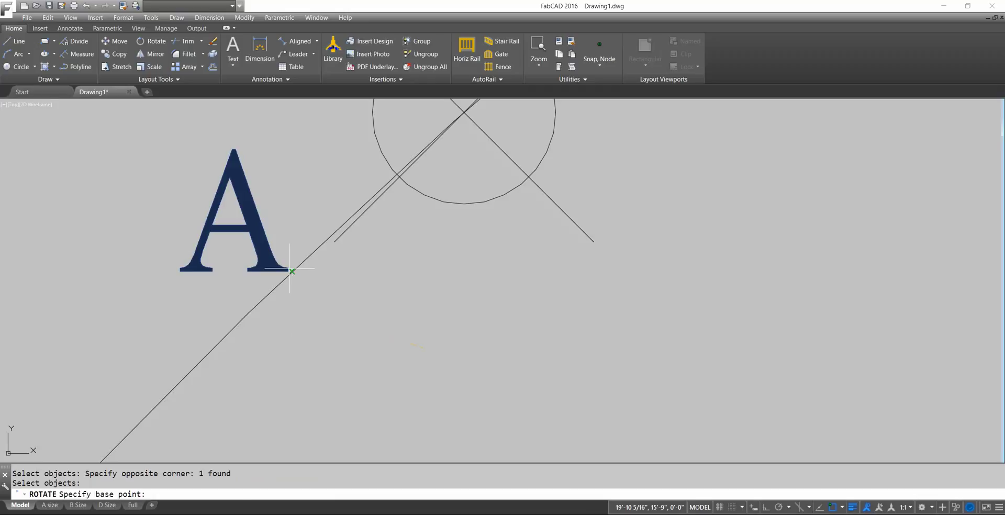
pyautogui.click(288, 272)
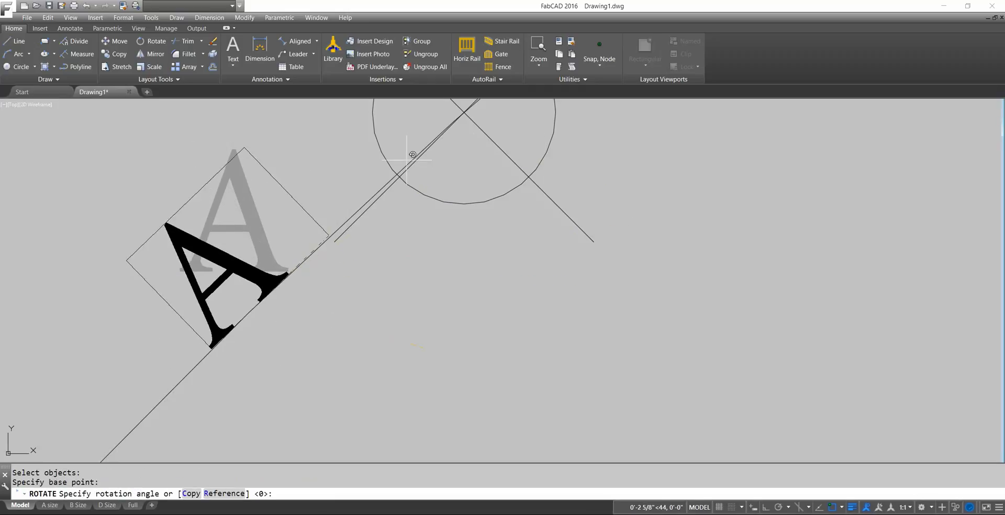
pyautogui.click(394, 170)
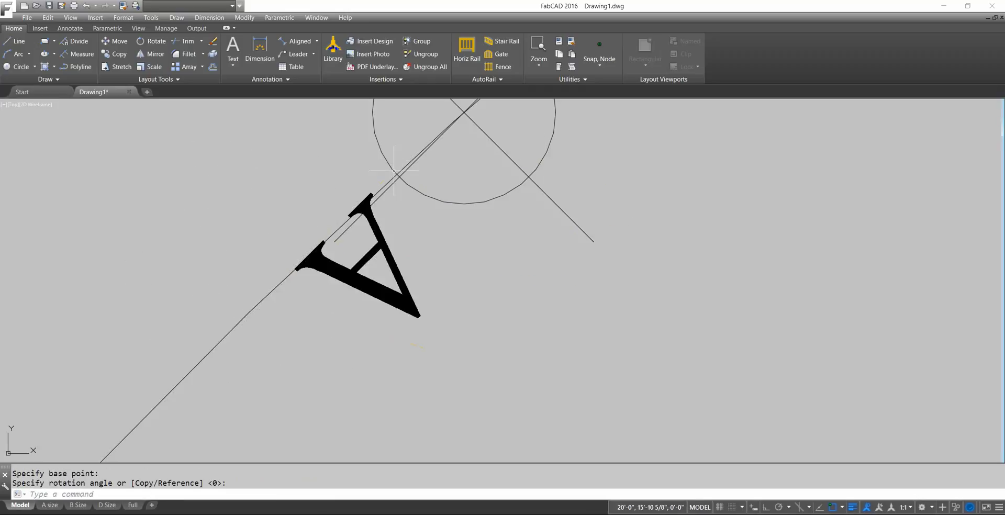
# Step: Rotate the letter A, with object snap off, about its foot corner on the arc so it stands on the arc's outer side
pyautogui.click(864, 508)
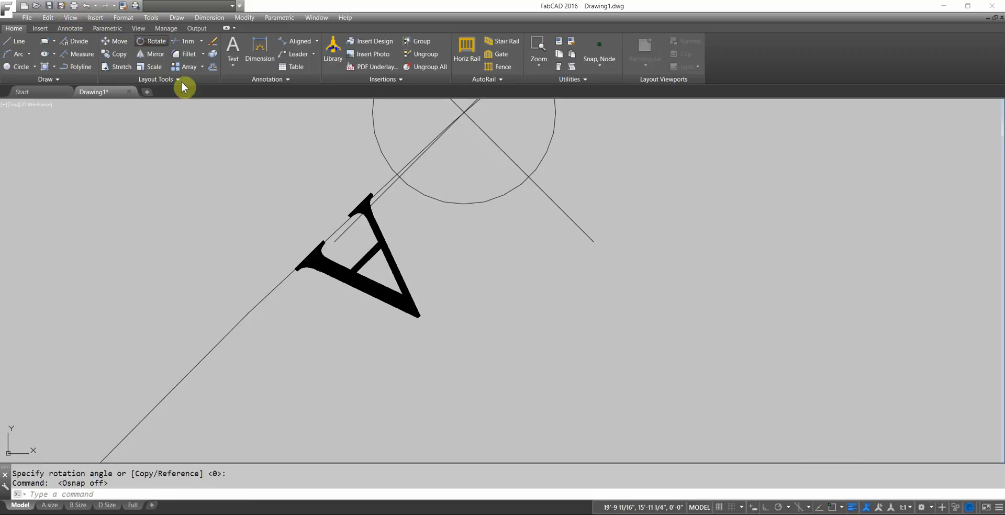
pyautogui.click(445, 242)
pyautogui.click(395, 285)
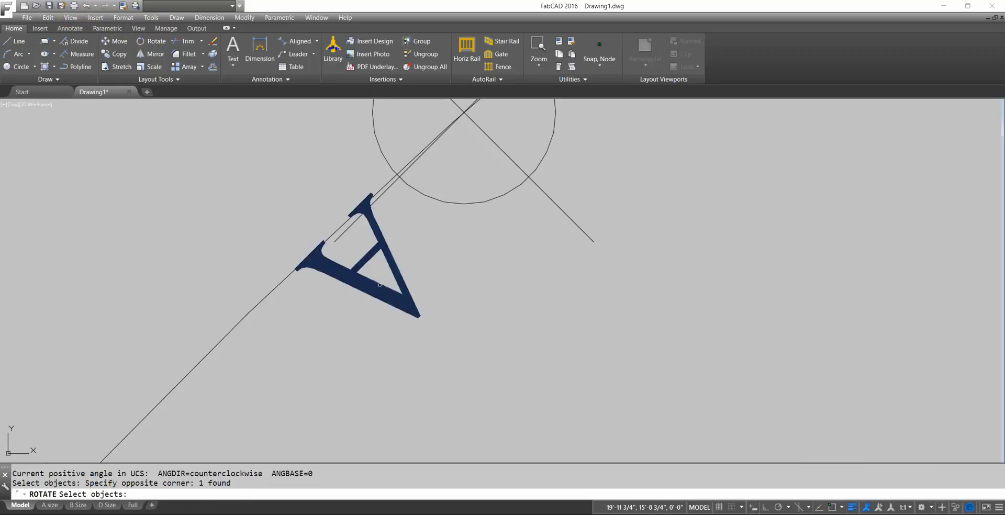
pyautogui.press('Return')
pyautogui.click(296, 268)
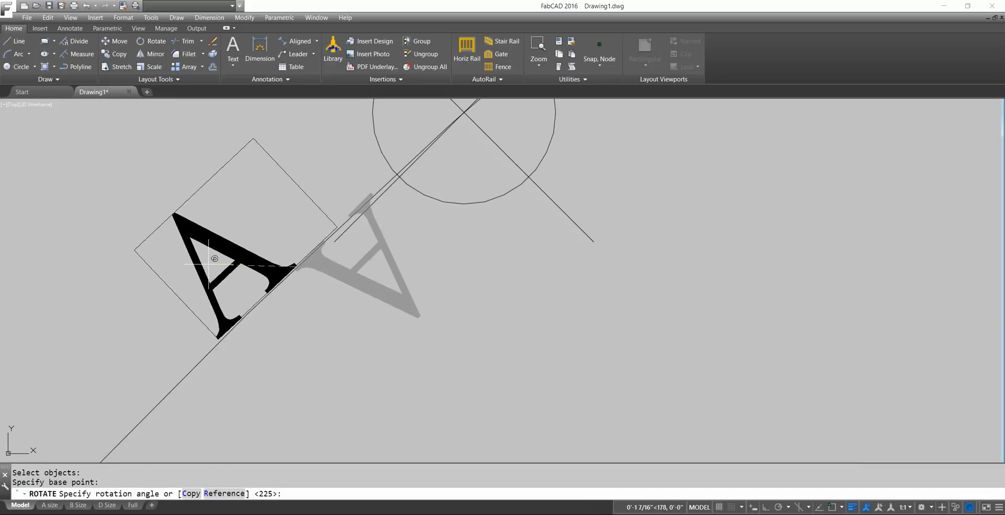
pyautogui.click(208, 264)
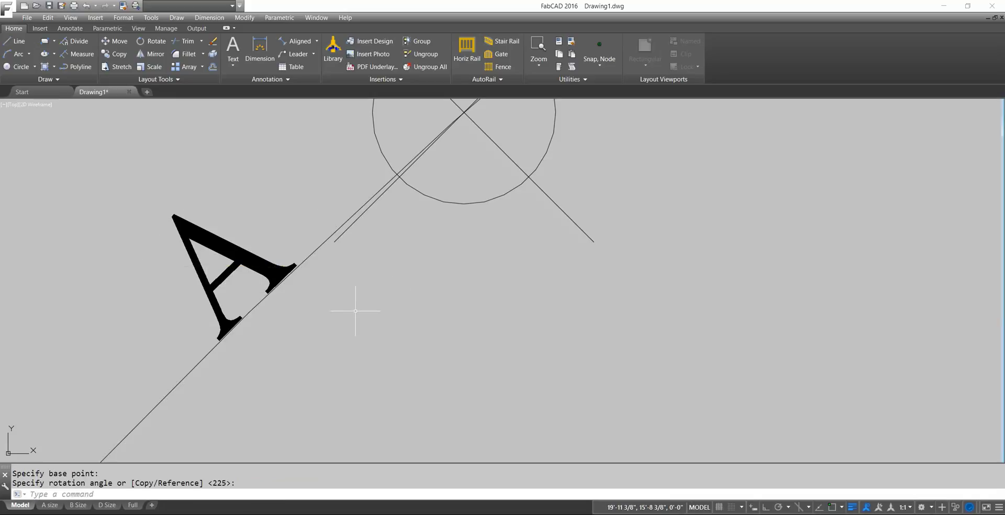
# Step: Scale the letter A up freehand from a base point on the arc beneath it until it nearly fills the first segment
pyautogui.scroll(-8, 355, 311)
pyautogui.moveTo(393, 303); pyautogui.dragTo(307, 280, button='middle')
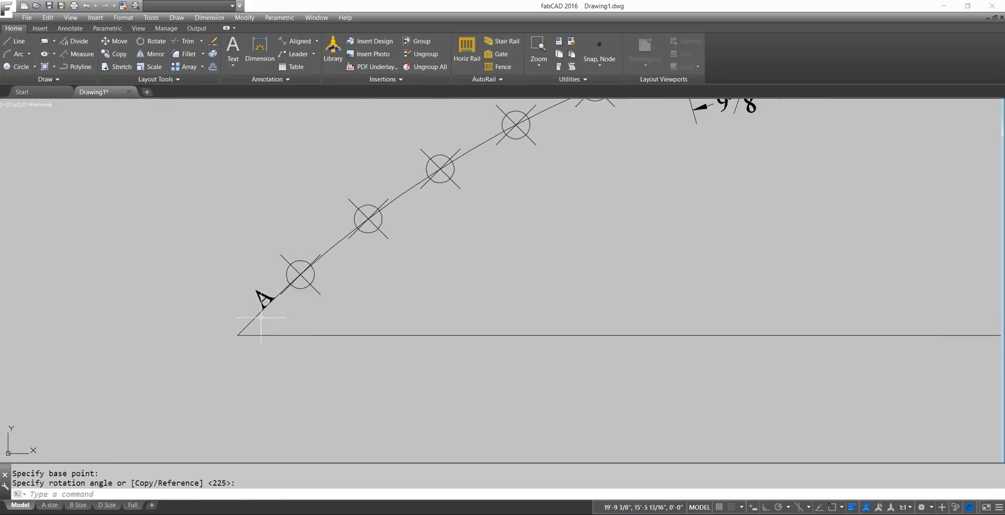
pyautogui.scroll(4, 260, 294)
pyautogui.moveTo(265, 254); pyautogui.dragTo(366, 173, button='middle')
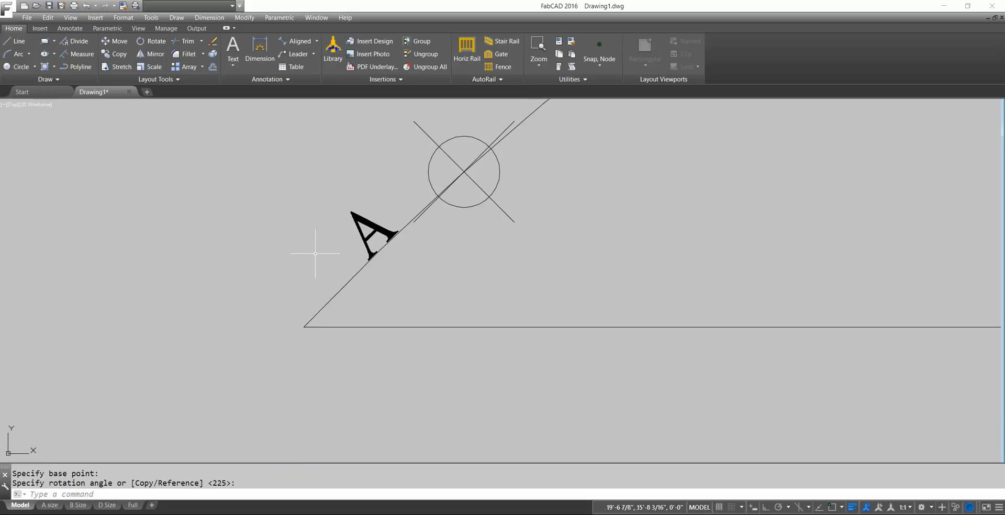
pyautogui.click(152, 67)
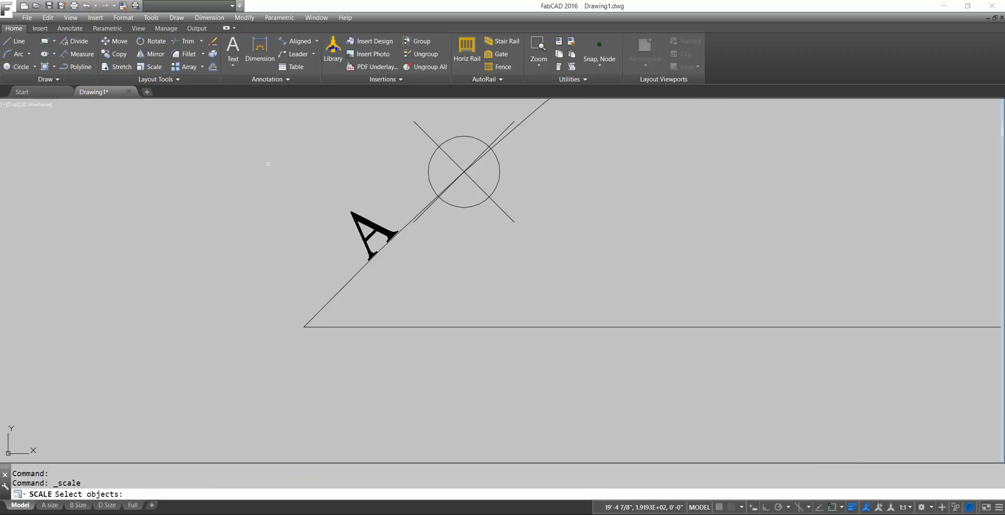
pyautogui.click(371, 207)
pyautogui.click(398, 261)
pyautogui.press('Return')
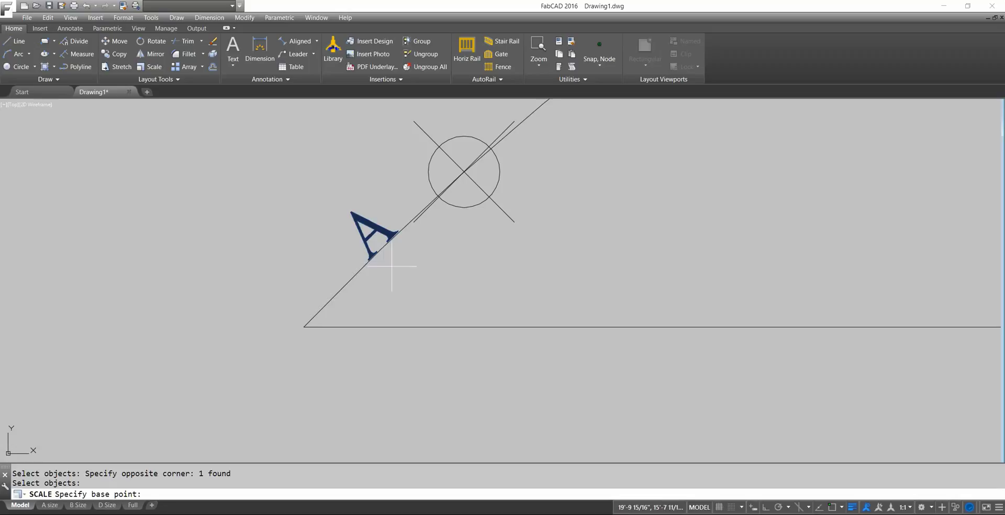
pyautogui.click(387, 250)
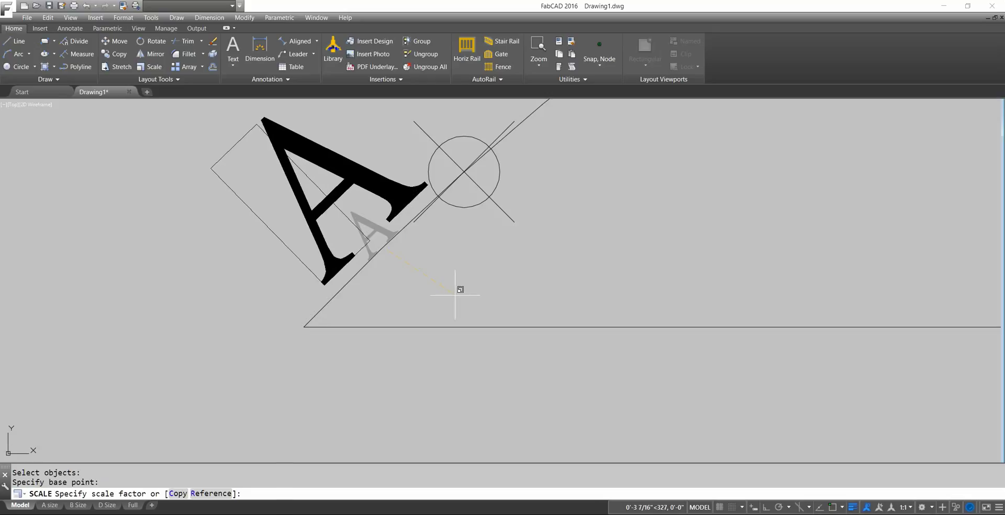
pyautogui.click(459, 289)
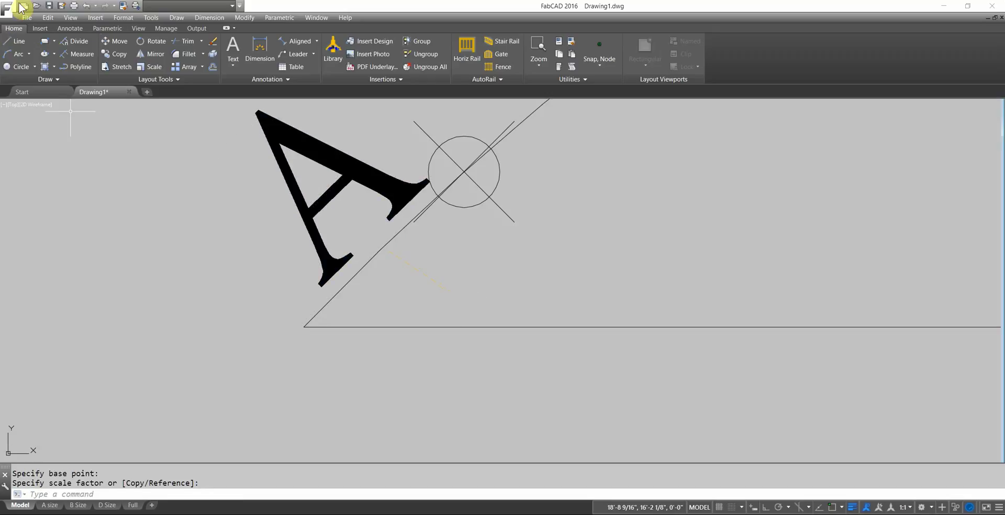
# Step: Move the enlarged letter A so both its feet rest on the arc's left end segment
pyautogui.click(114, 41)
pyautogui.click(299, 129)
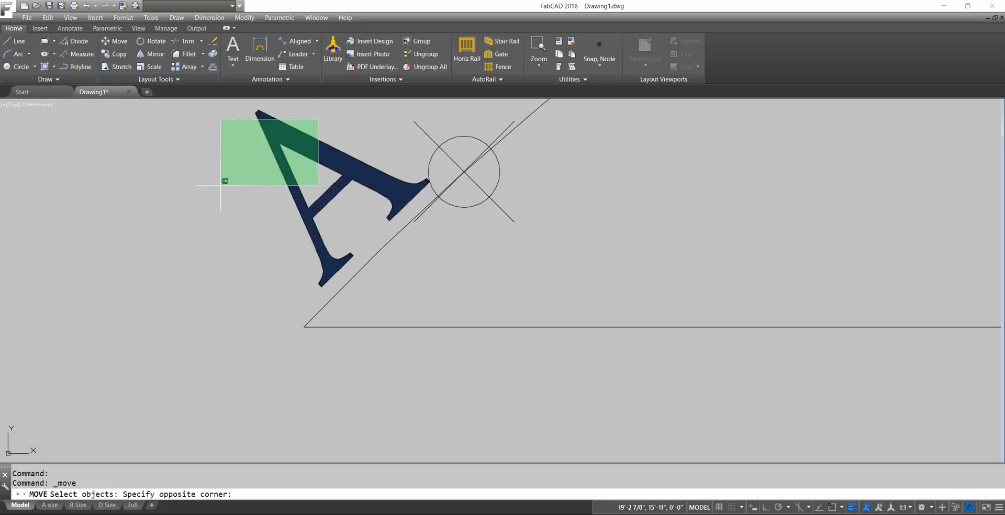
pyautogui.click(219, 187)
pyautogui.press('Return')
pyautogui.click(217, 192)
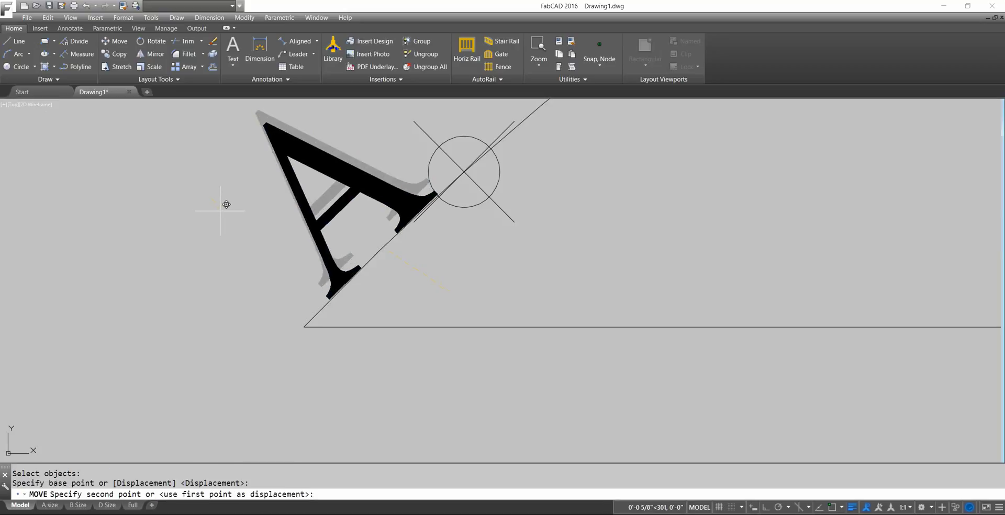
pyautogui.click(219, 212)
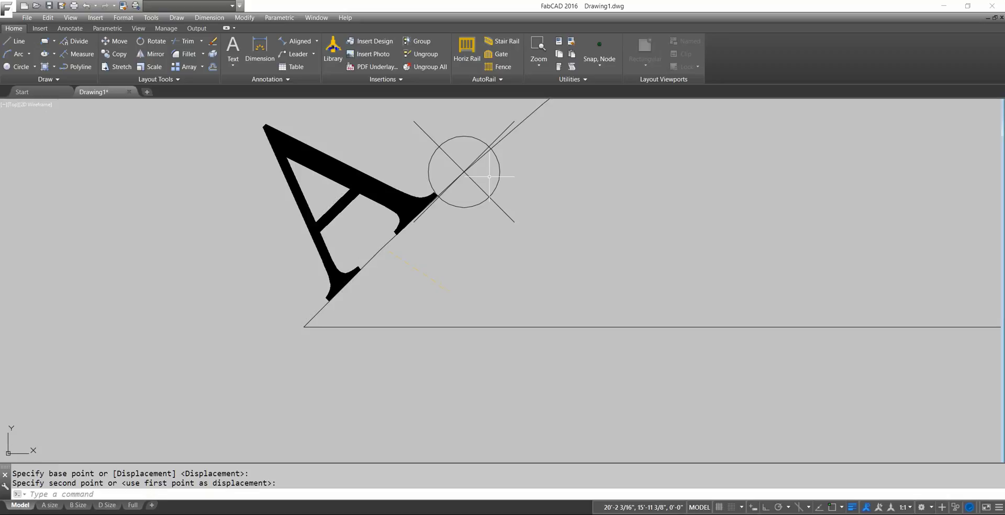
# Step: Add an aligned dimension between the outer corners of the letter A's feet, placed below the arc
pyautogui.click(296, 41)
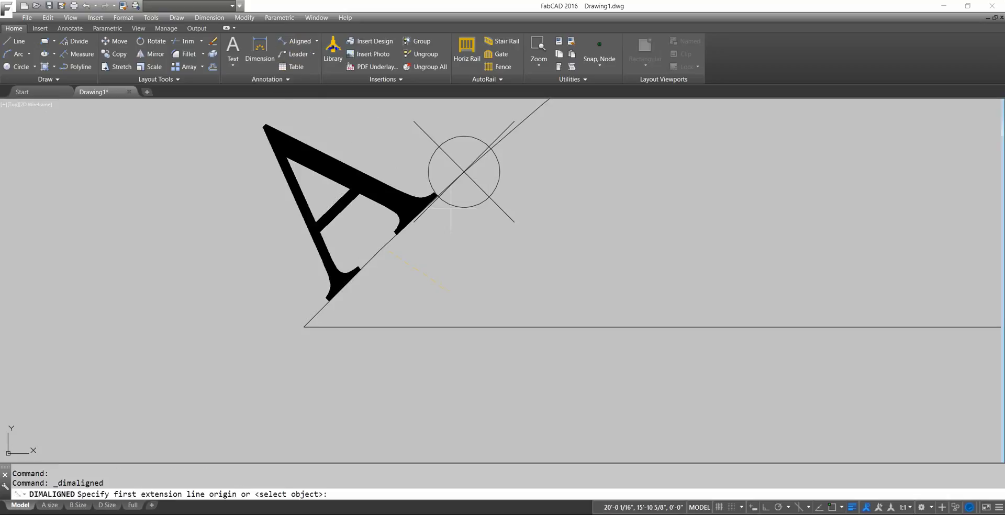
pyautogui.click(437, 197)
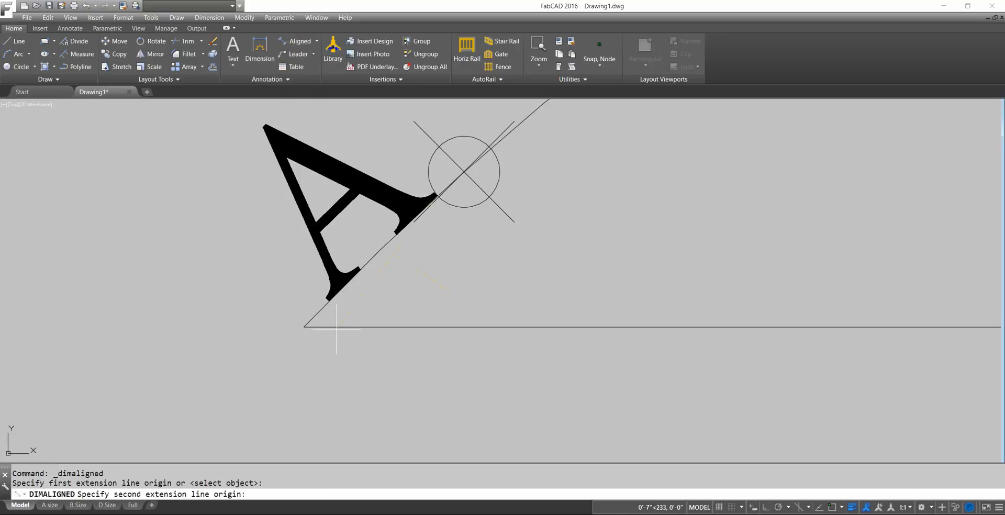
pyautogui.click(326, 303)
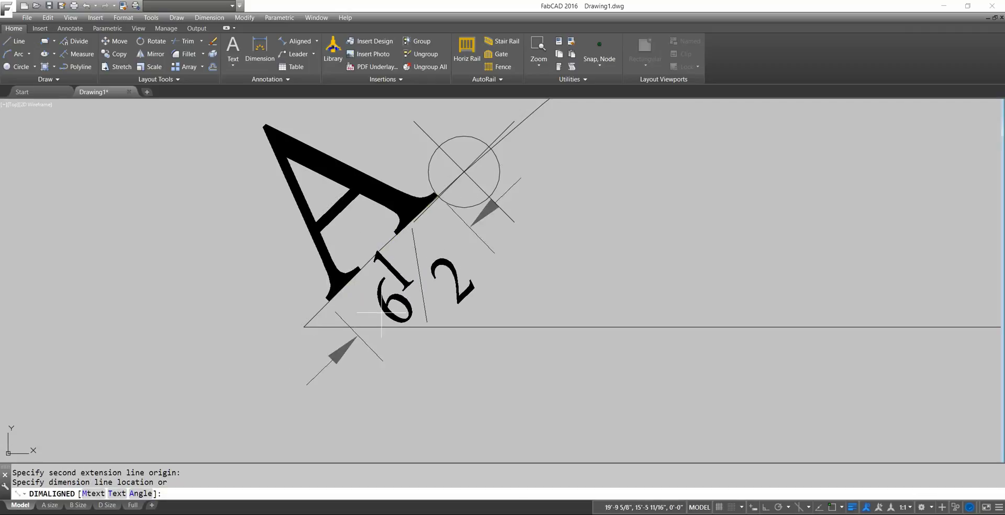
pyautogui.click(406, 338)
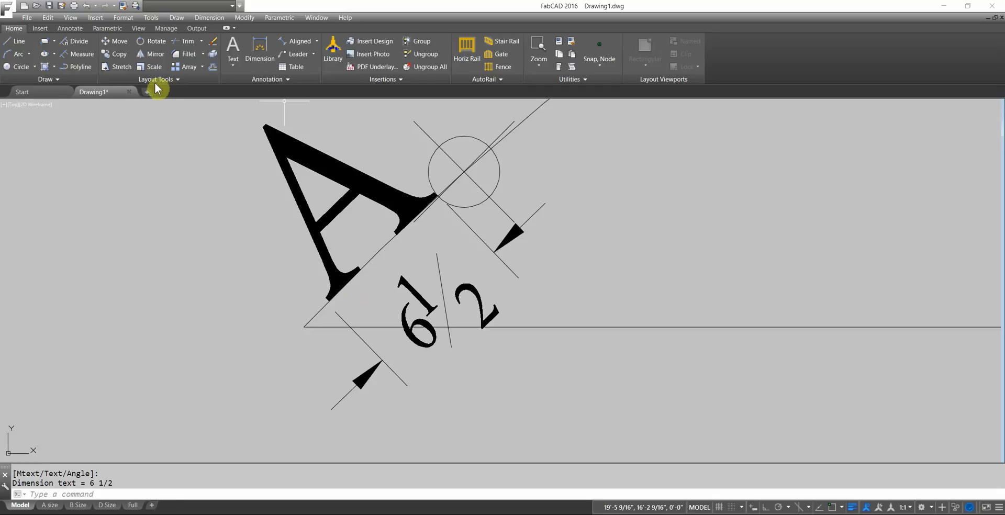
# Step: Scale the letter A by reference from 6.5 to 7, using a base point on the arc between its feet
pyautogui.click(151, 66)
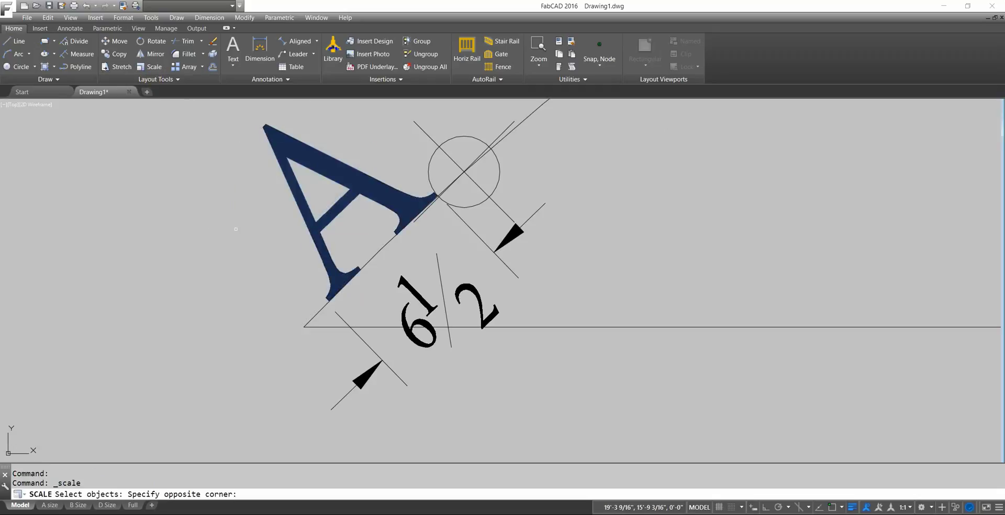
pyautogui.click(236, 224)
pyautogui.press('Return')
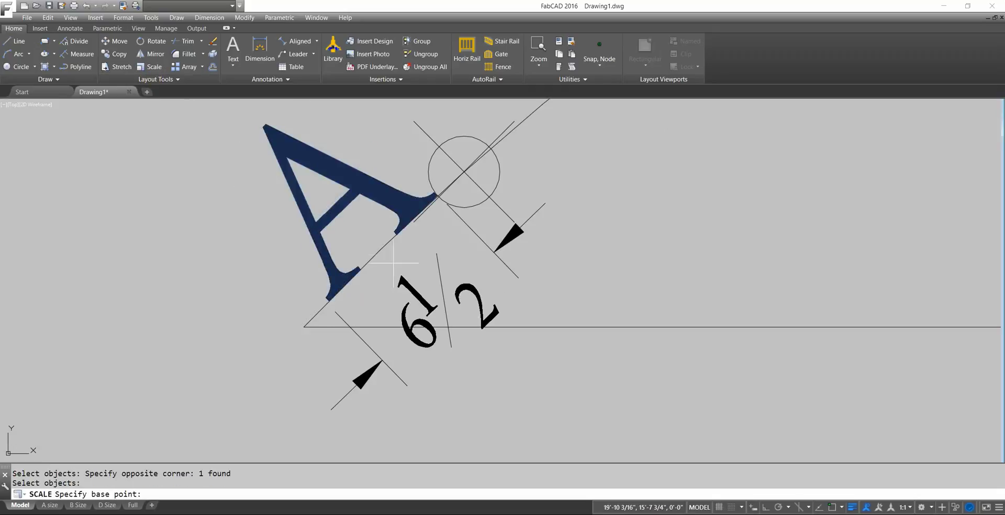
pyautogui.click(381, 250)
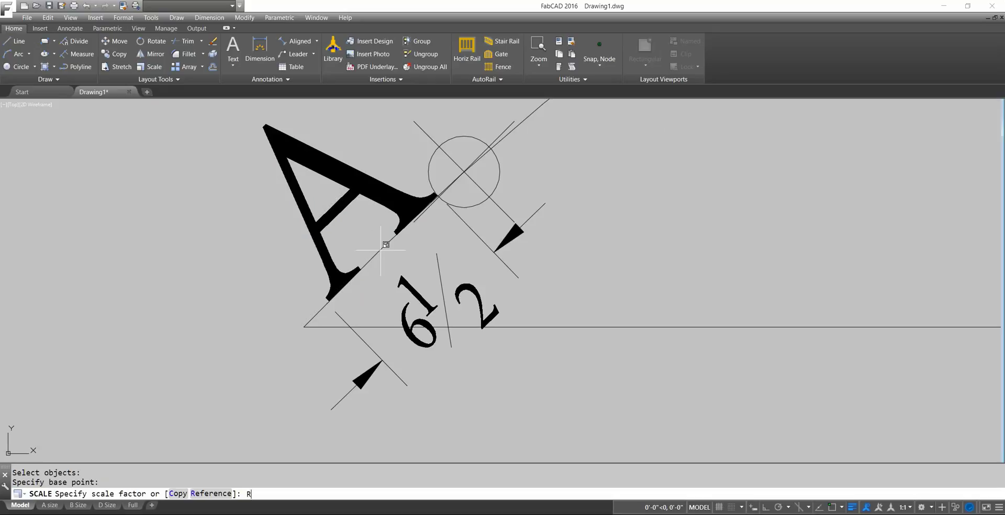
pyautogui.write('R')
pyautogui.press('Return')
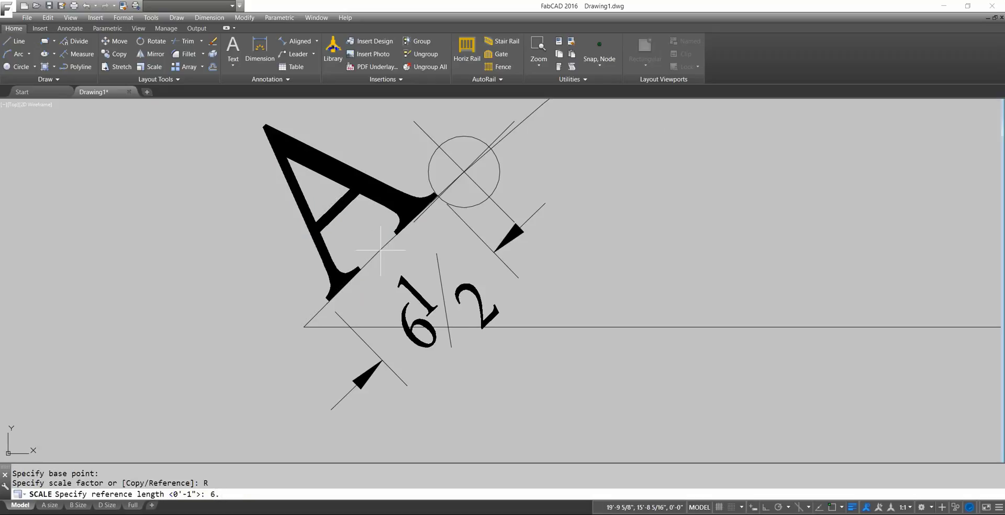
pyautogui.press('Return')
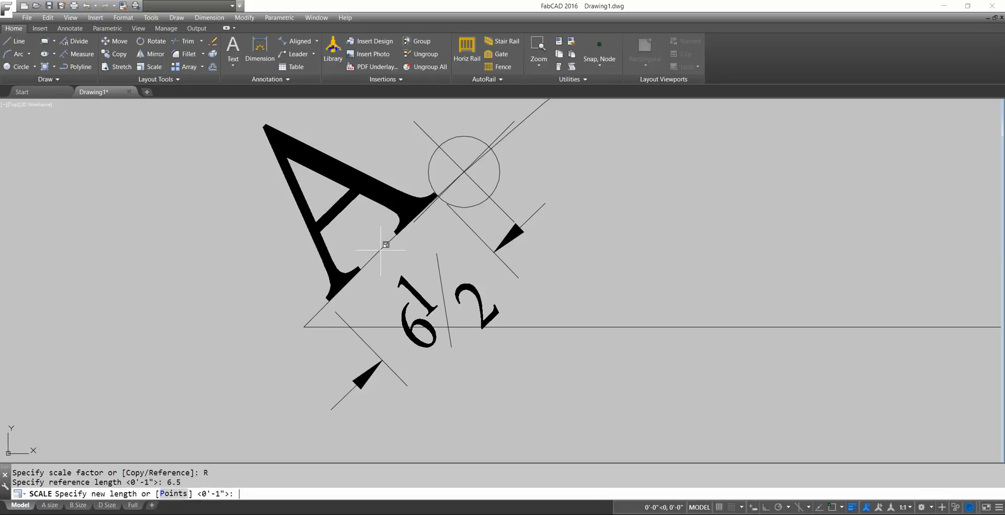
pyautogui.press('Return')
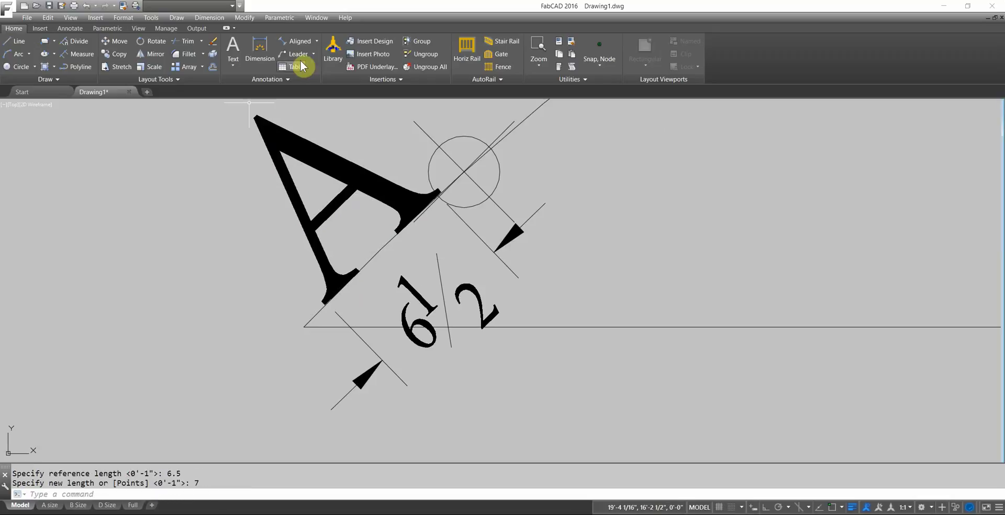
# Step: Erase the 6 1/2 aligned dimension below the letter A
pyautogui.click(211, 44)
pyautogui.click(462, 285)
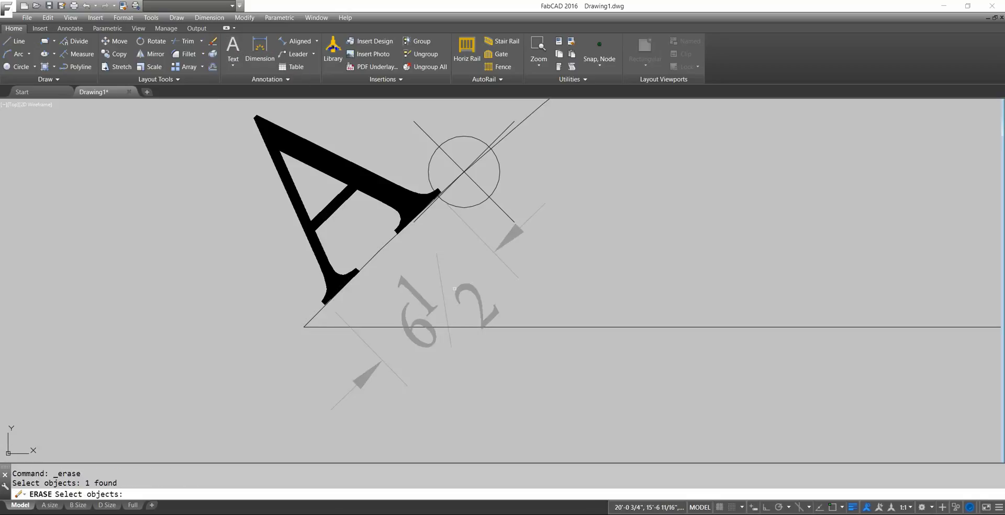
pyautogui.click(434, 299)
pyautogui.click(434, 299)
pyautogui.click(440, 272)
pyautogui.press('Return')
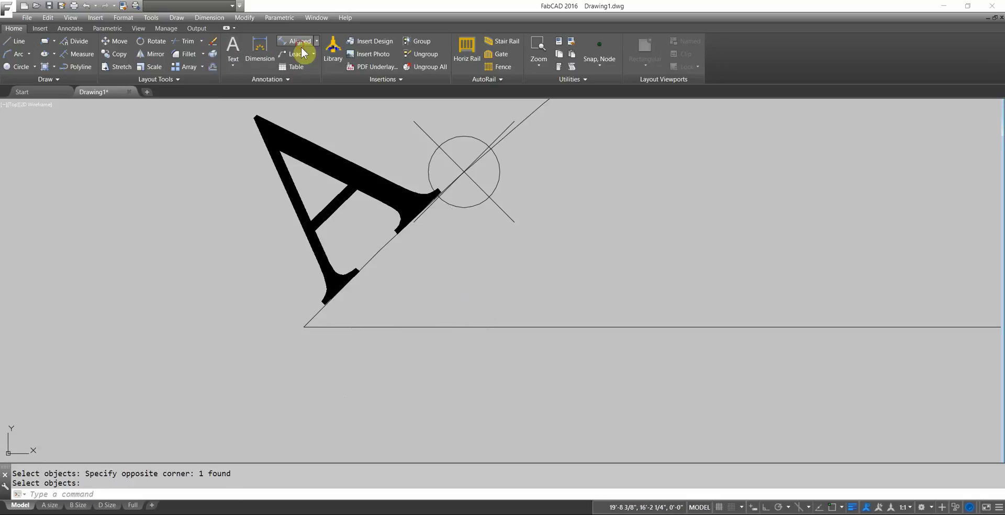
# Step: Measure the resized letter A's base width with a temporary aligned dimension below the arc, and erase that dimension
pyautogui.click(295, 41)
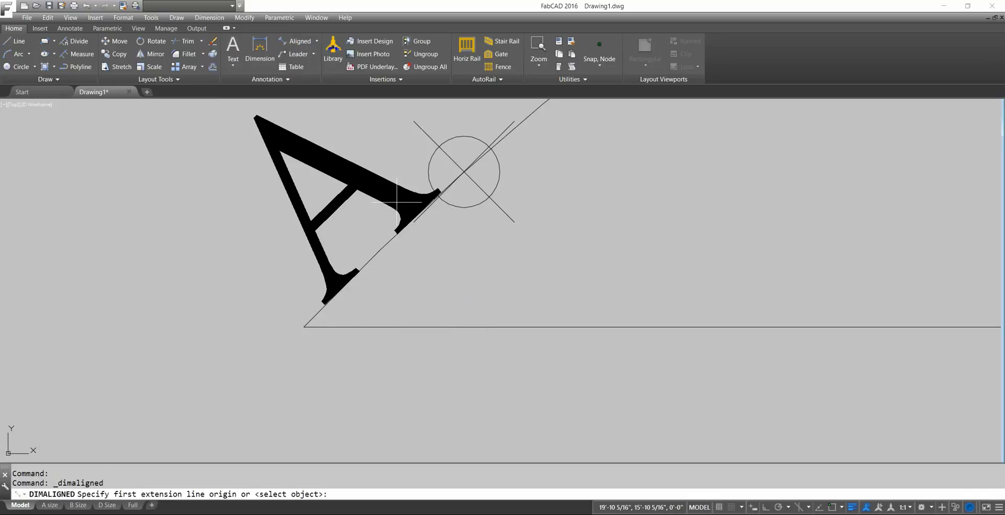
pyautogui.click(440, 187)
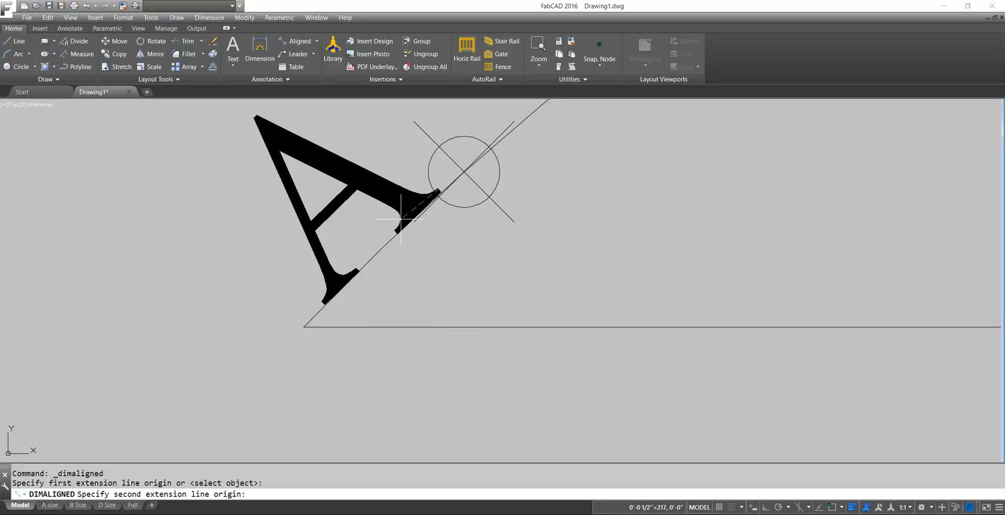
pyautogui.click(323, 304)
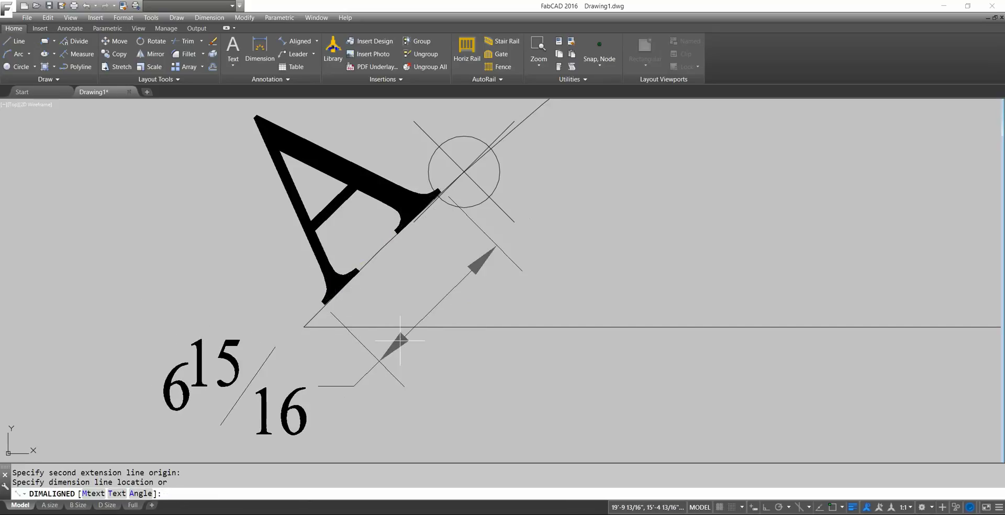
pyautogui.click(394, 349)
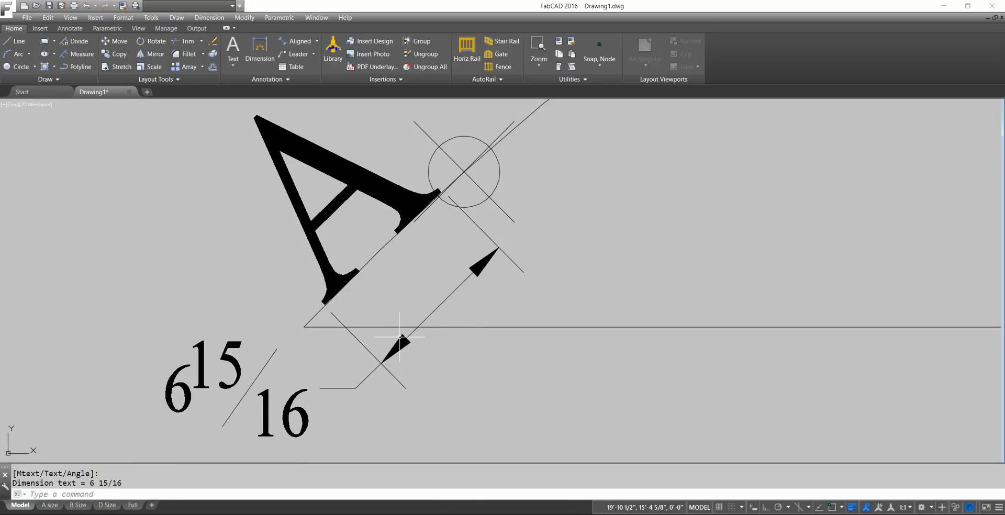
pyautogui.click(213, 41)
pyautogui.click(350, 373)
pyautogui.click(426, 403)
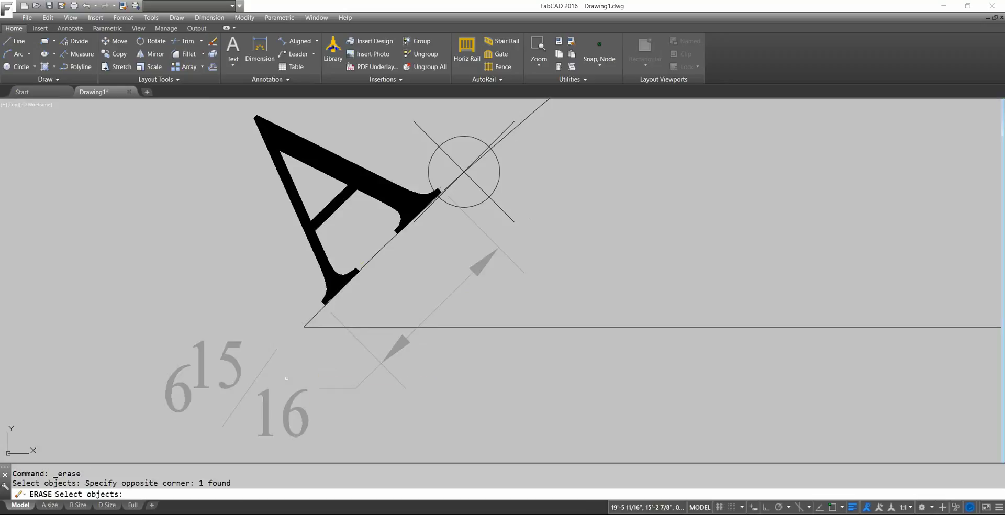
pyautogui.press('Return')
# Step: Add an angular dimension to the whole arc, placing its dimension line above the division points
pyautogui.scroll(-2, 516, 286)
pyautogui.scroll(-2, 524, 282)
pyautogui.moveTo(608, 254); pyautogui.dragTo(372, 294, button='middle')
pyautogui.scroll(-2, 599, 253)
pyautogui.moveTo(592, 251); pyautogui.dragTo(395, 274, button='middle')
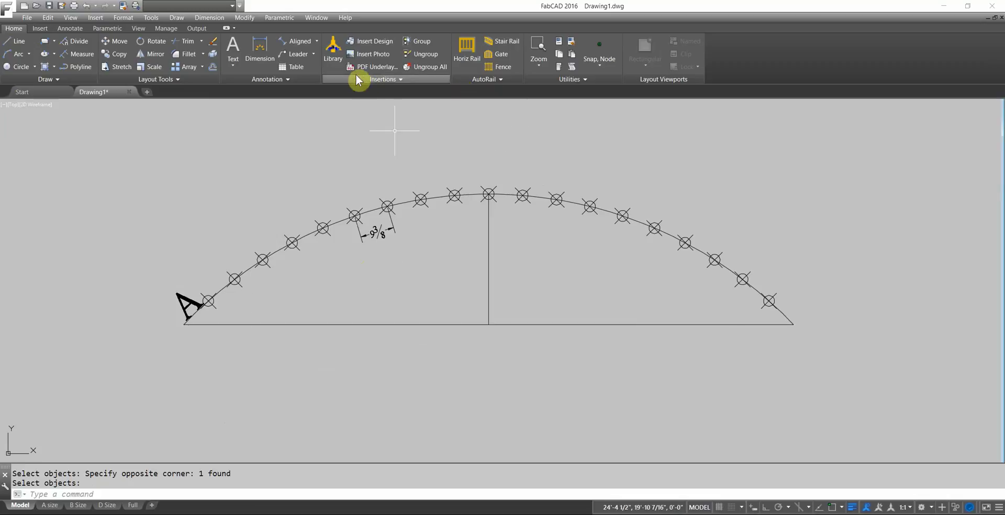
pyautogui.click(318, 46)
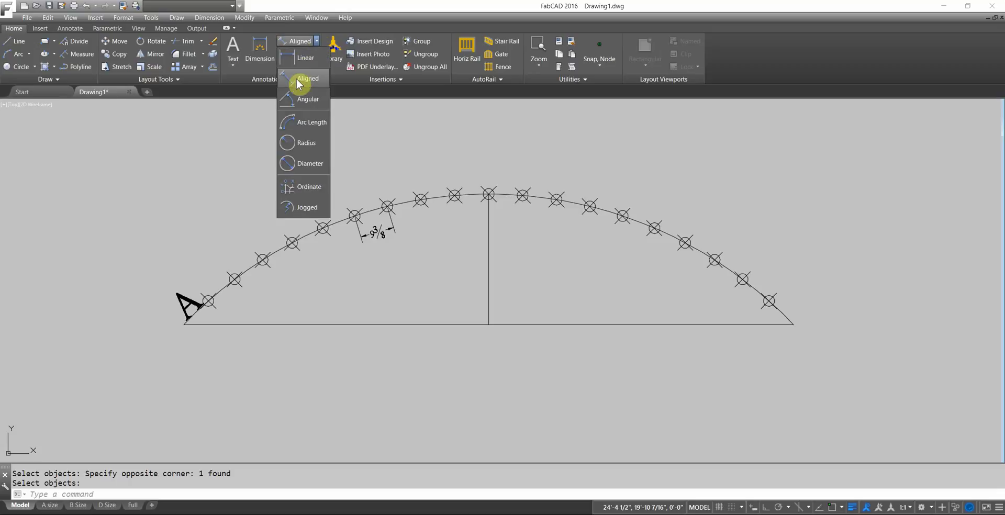
pyautogui.click(300, 103)
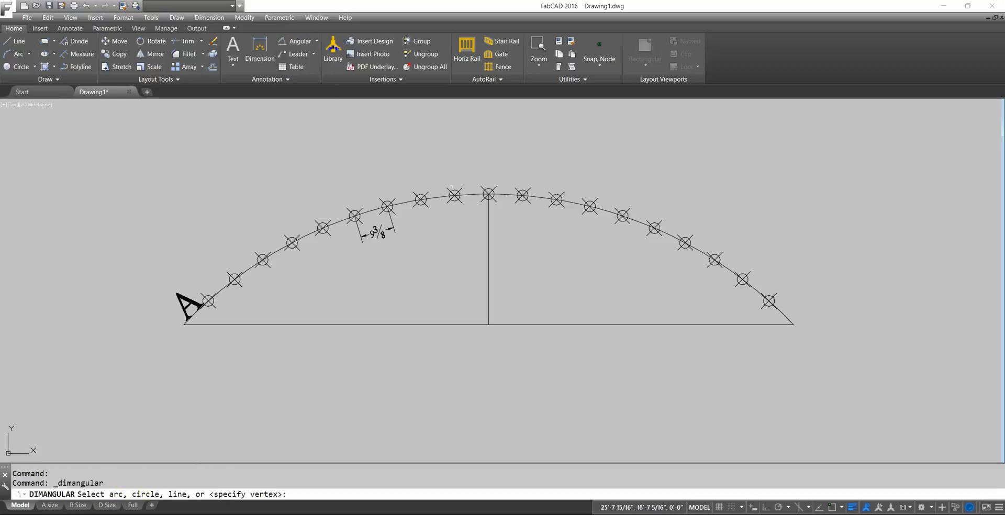
pyautogui.click(444, 198)
pyautogui.click(461, 156)
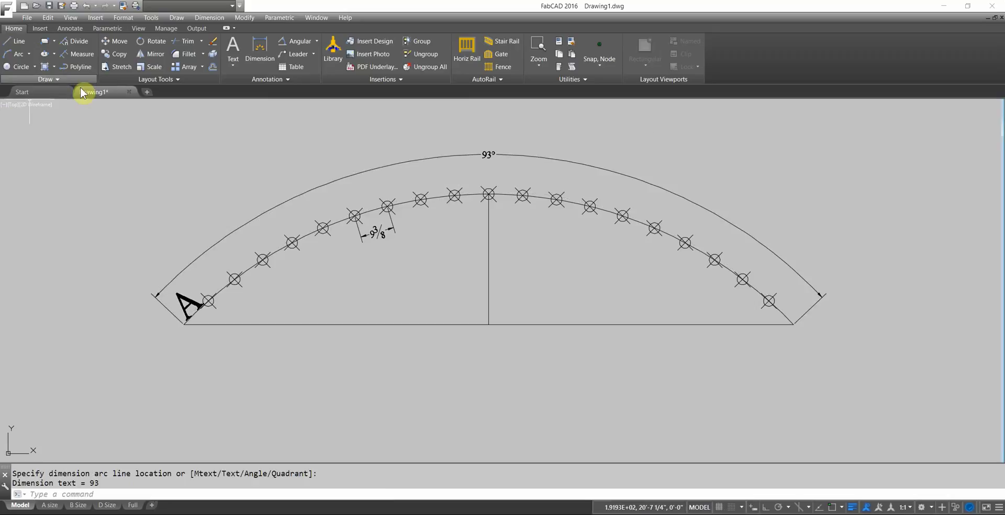
# Step: Move the arc's angular dimension off the arc into the empty space to its right
pyautogui.click(116, 41)
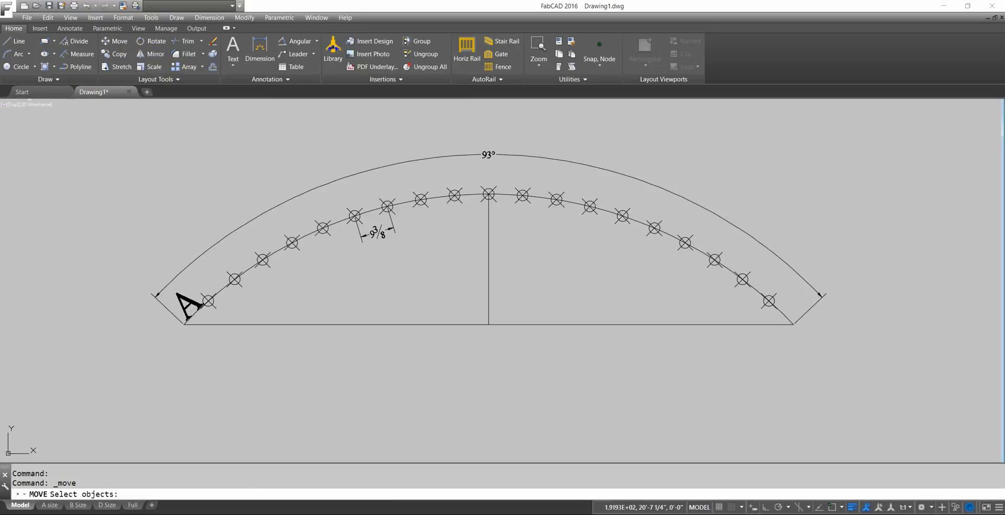
pyautogui.click(397, 179)
pyautogui.click(334, 140)
pyautogui.press('Return')
pyautogui.click(294, 152)
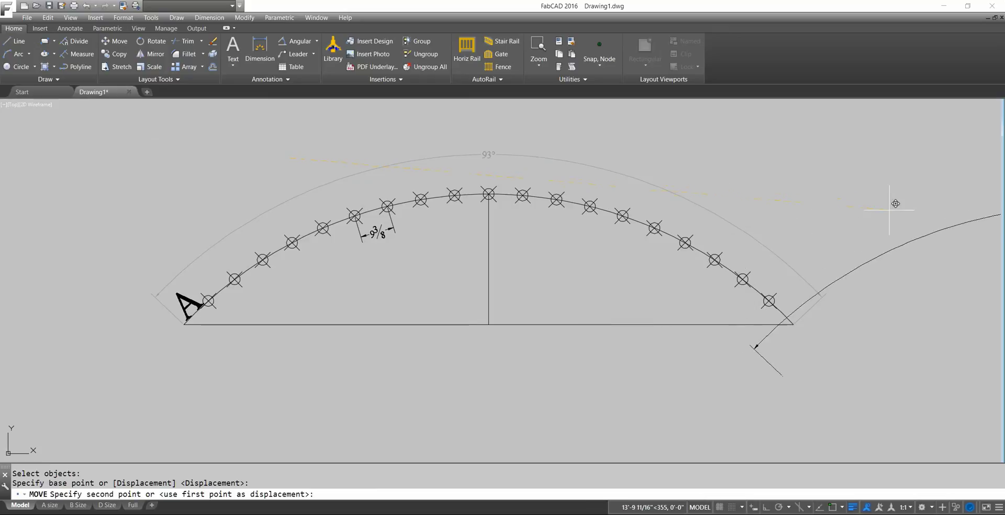
pyautogui.click(940, 212)
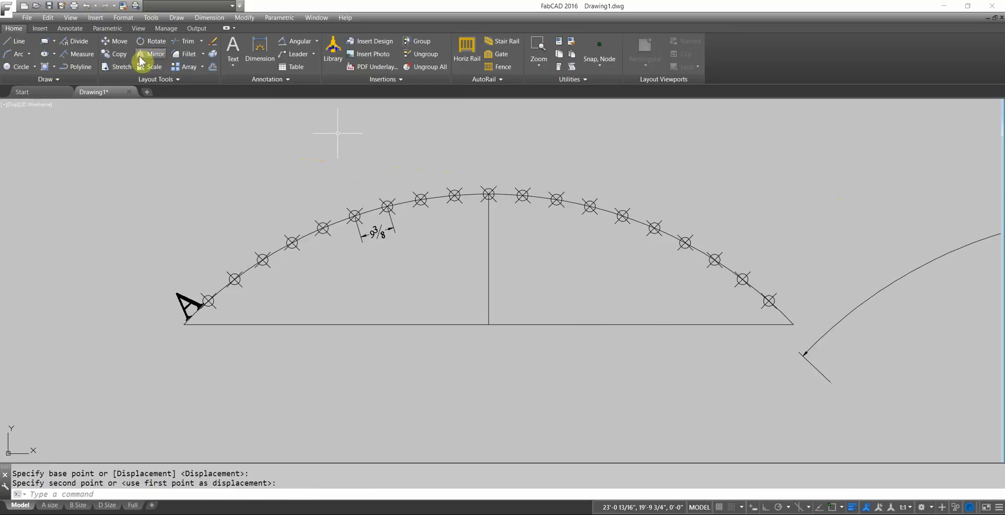
# Step: Erase all the division points along the arc together with the 9 3/8 spacing dimension
pyautogui.click(213, 42)
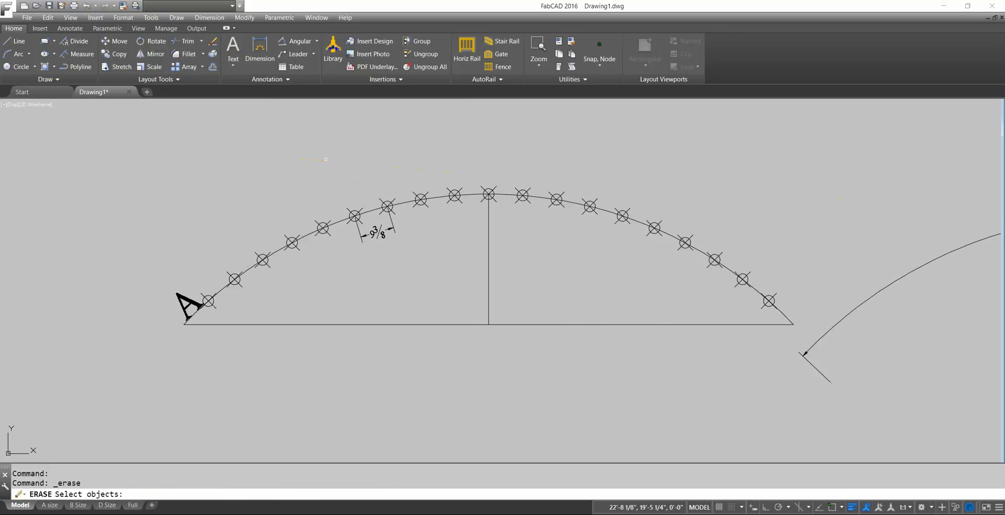
pyautogui.click(290, 156)
pyautogui.click(571, 254)
pyautogui.click(569, 179)
pyautogui.click(903, 386)
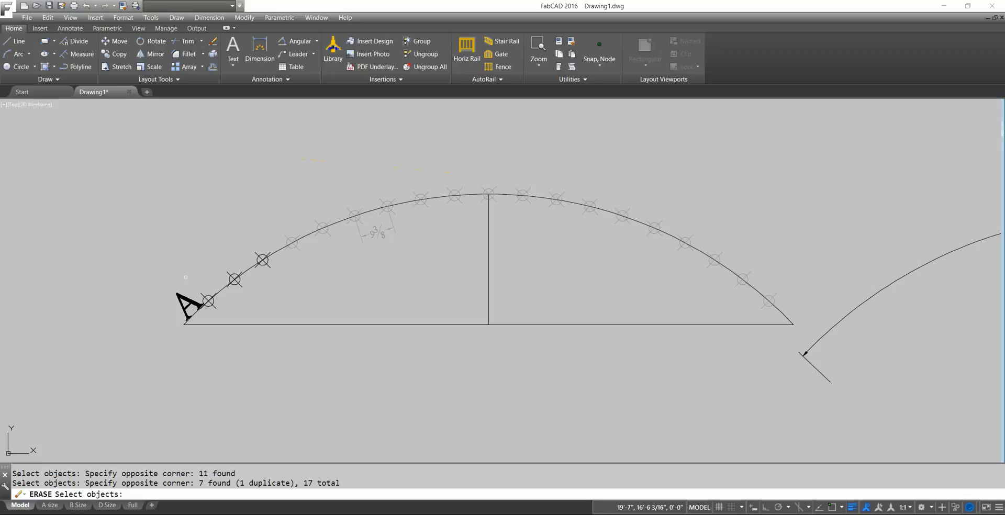
pyautogui.click(220, 240)
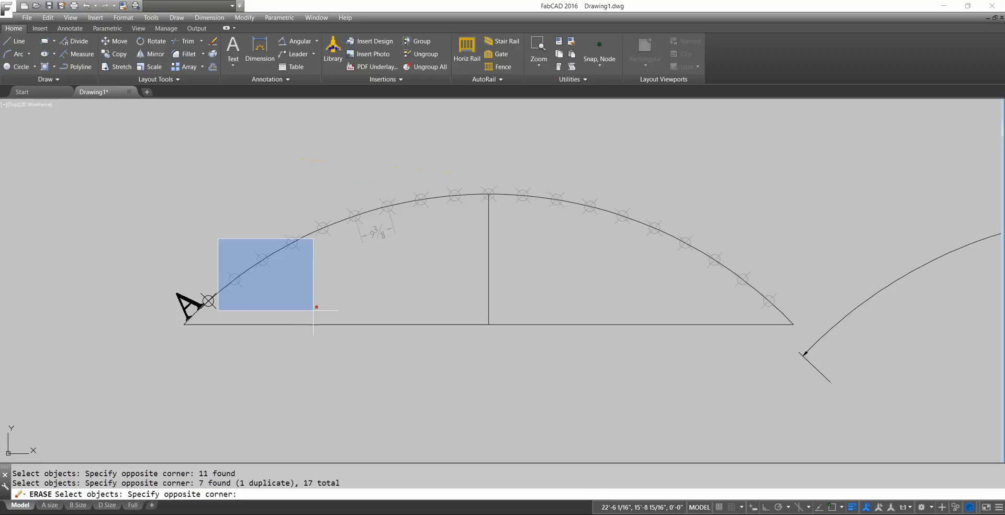
pyautogui.click(315, 314)
pyautogui.click(213, 307)
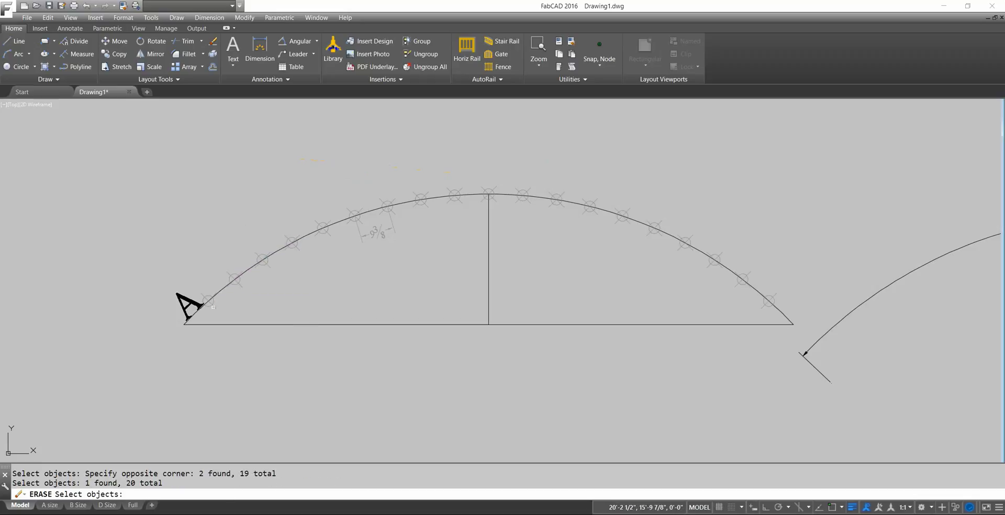
pyautogui.press('Return')
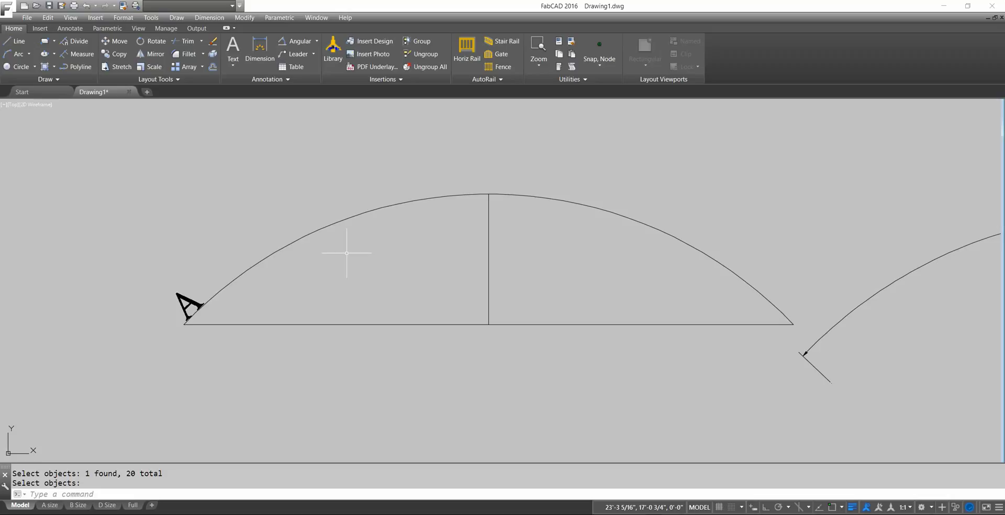
# Step: Start a classic polar array with the letter A at the arc's left end as its object
pyautogui.scroll(-5, 347, 253)
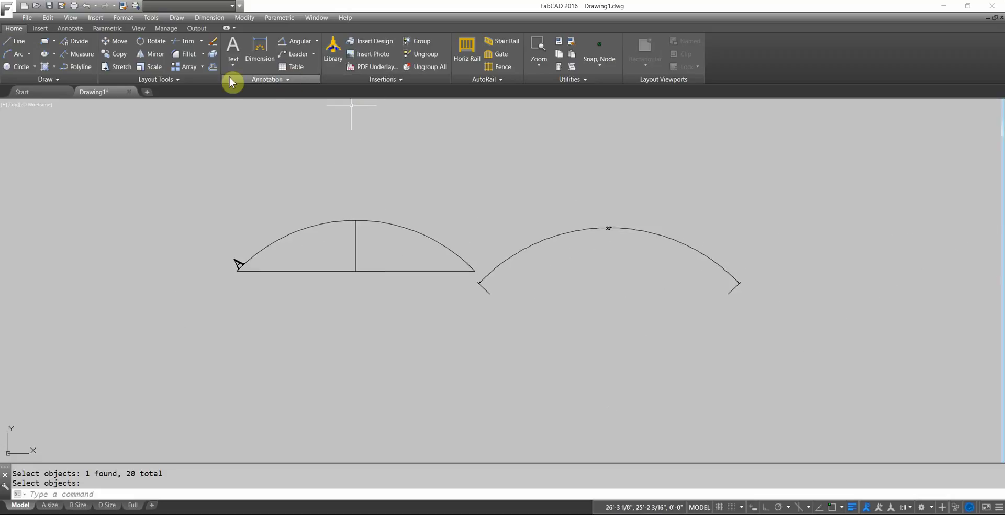
pyautogui.click(182, 67)
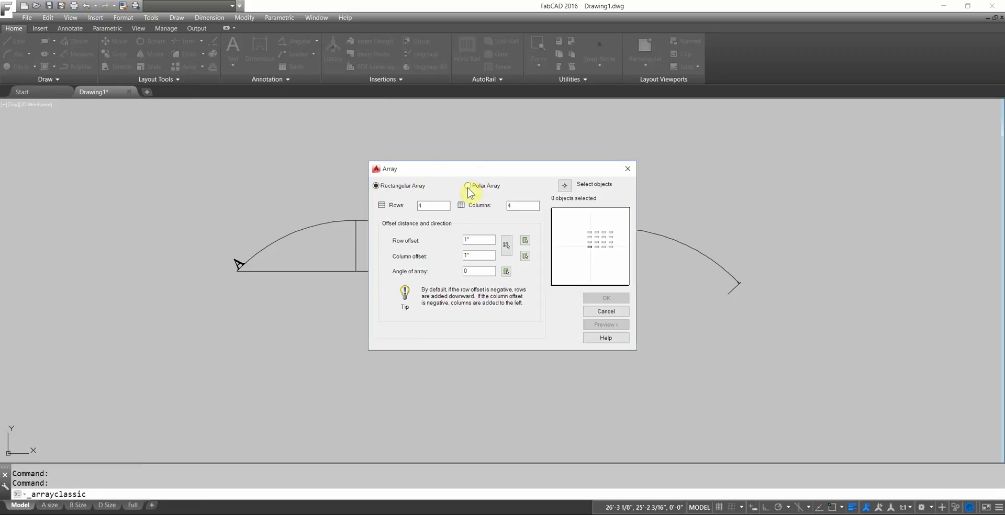
pyautogui.click(468, 186)
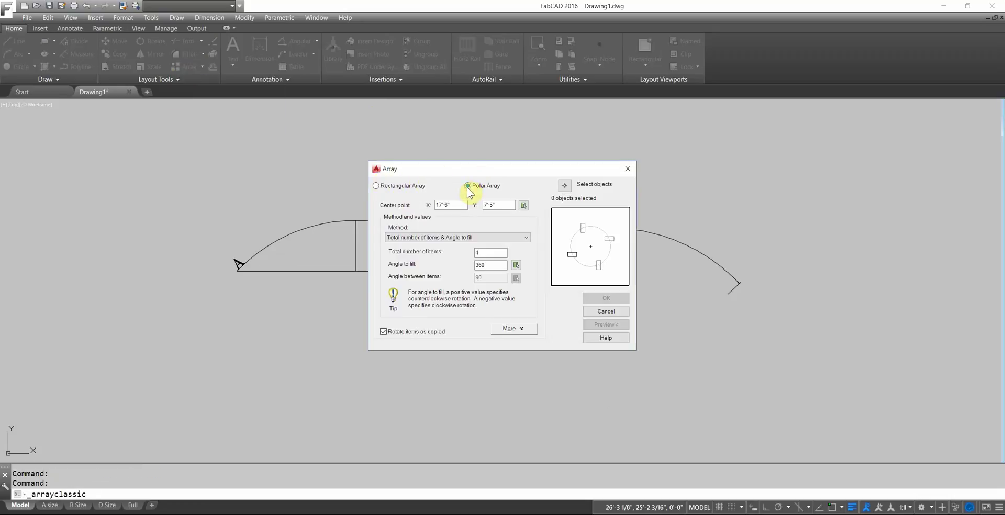
pyautogui.click(565, 187)
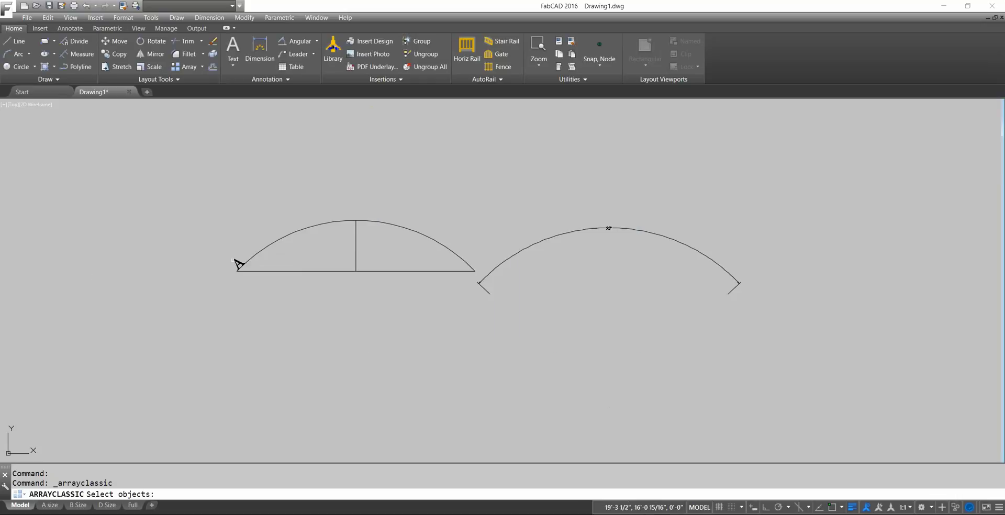
pyautogui.click(239, 265)
pyautogui.press('Return')
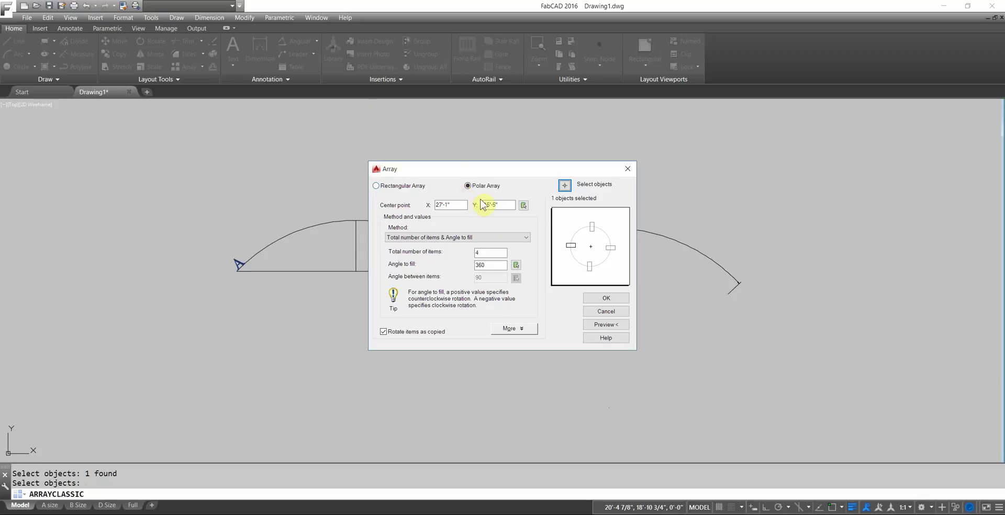
# Step: Set the polar array's center point to the center of the arc using the Center snap
pyautogui.click(523, 206)
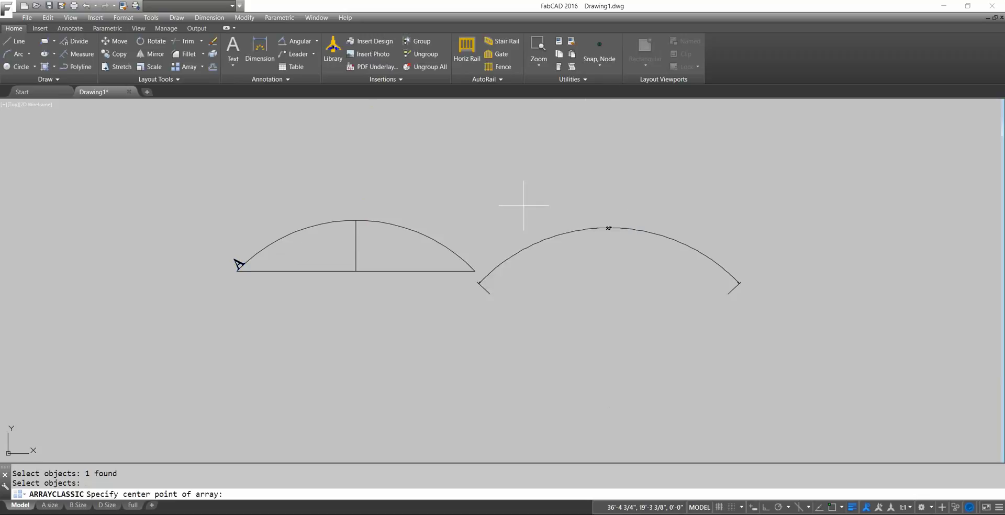
pyautogui.click(600, 65)
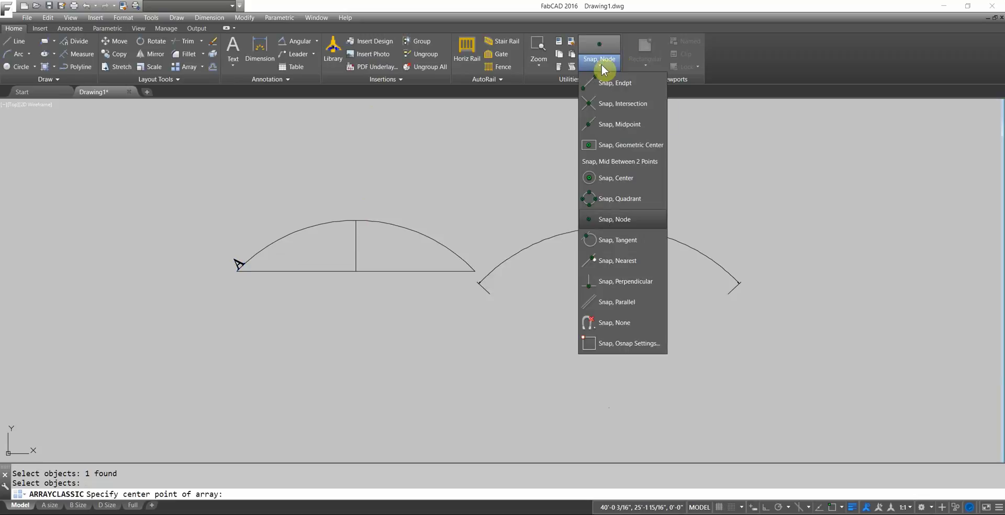
pyautogui.click(597, 179)
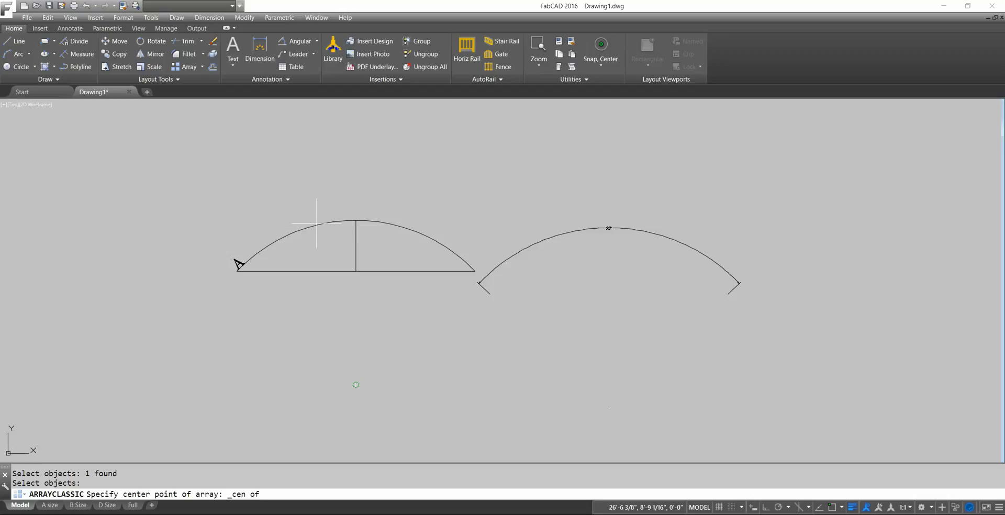
pyautogui.click(356, 220)
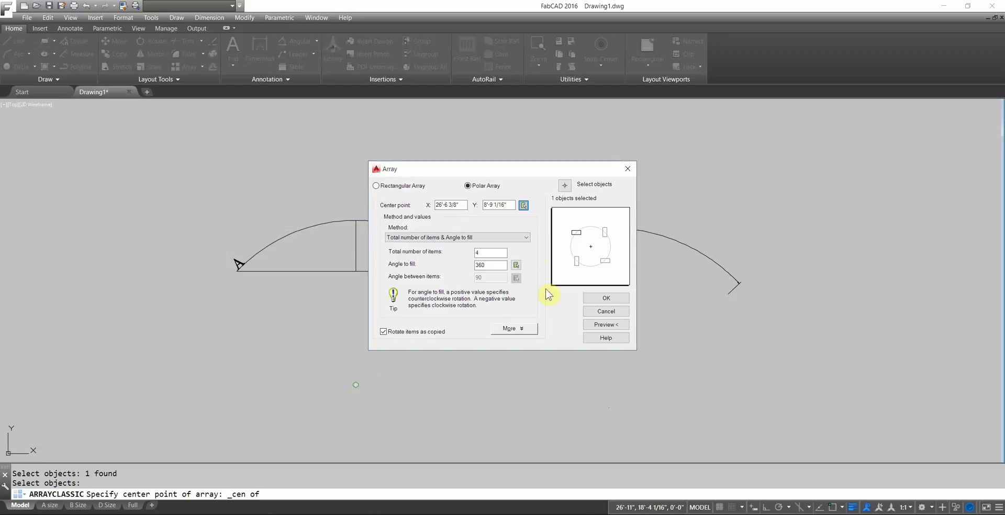
# Step: Set the polar array to 20 total items with an angle to fill of -93
pyautogui.click(479, 252)
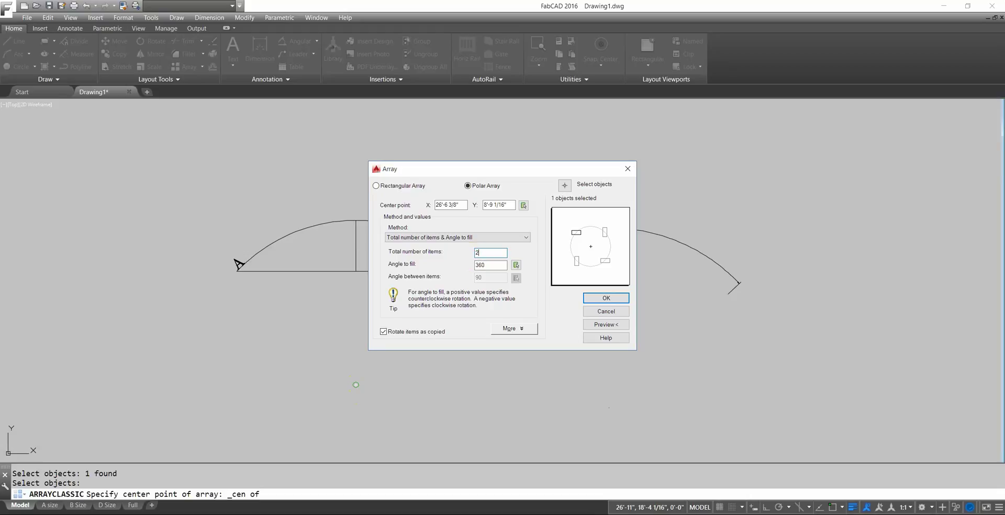
pyautogui.click(489, 265)
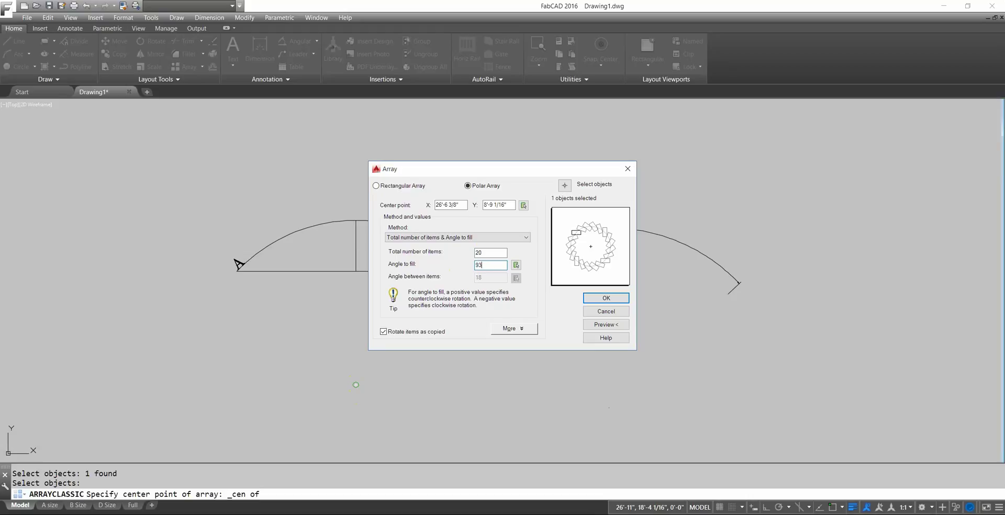
pyautogui.click(502, 253)
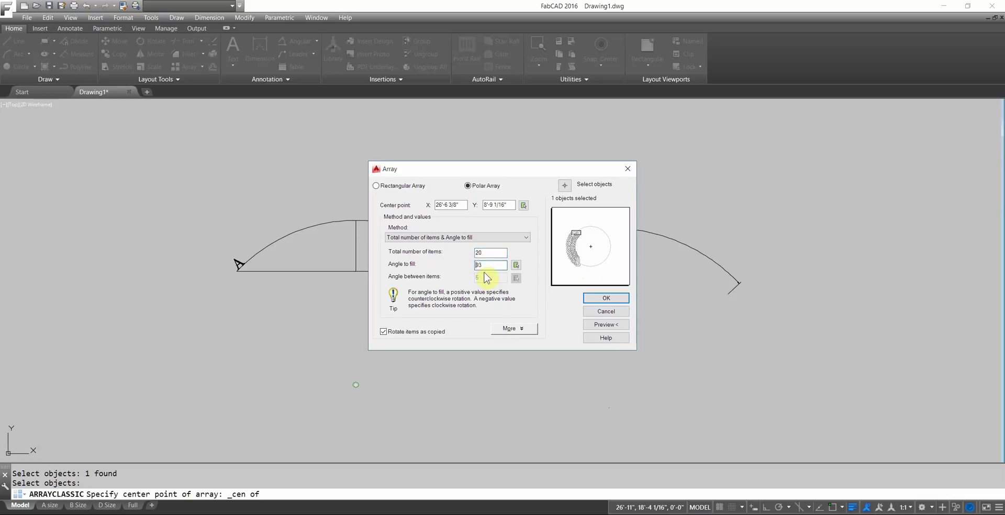
pyautogui.click(497, 254)
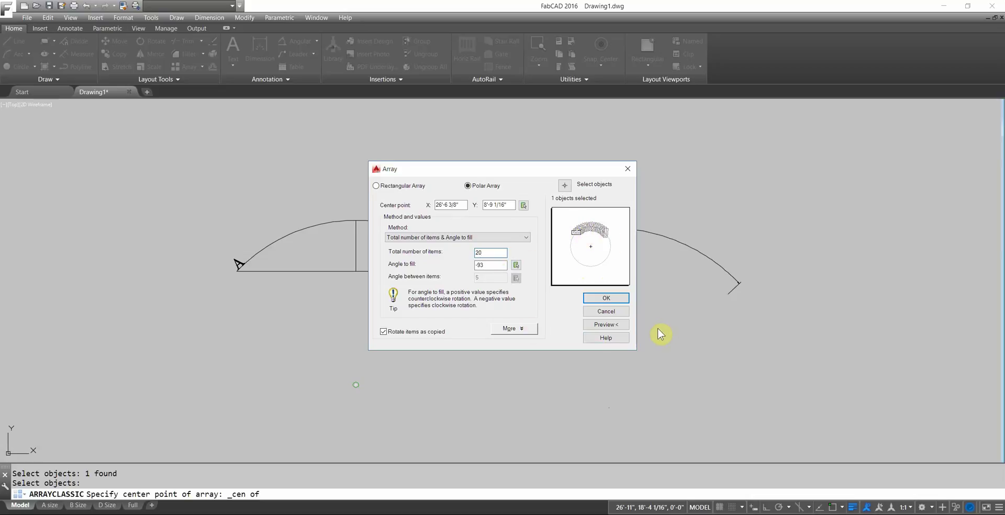
# Step: Preview the array, examine how the letters fit at both ends of the arc, and return to the array settings
pyautogui.click(602, 326)
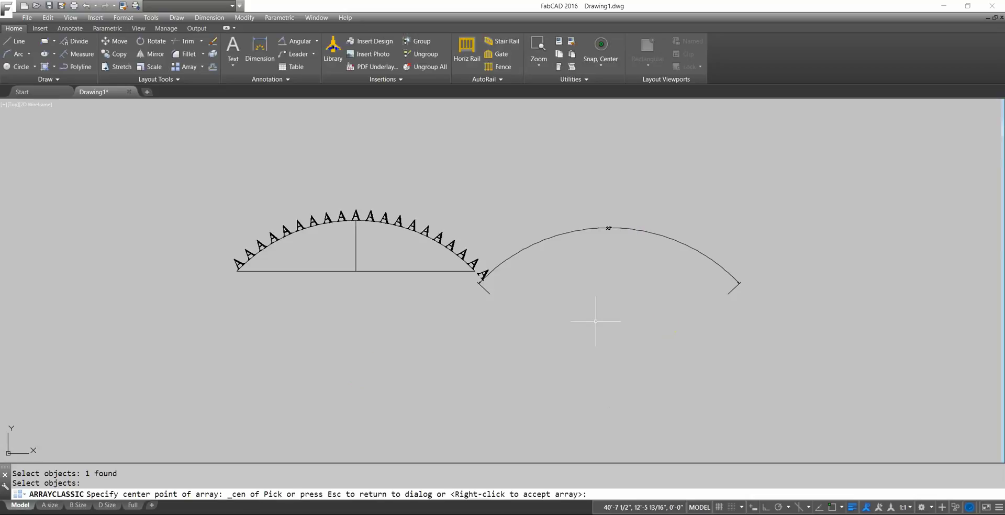
pyautogui.scroll(2, 491, 255)
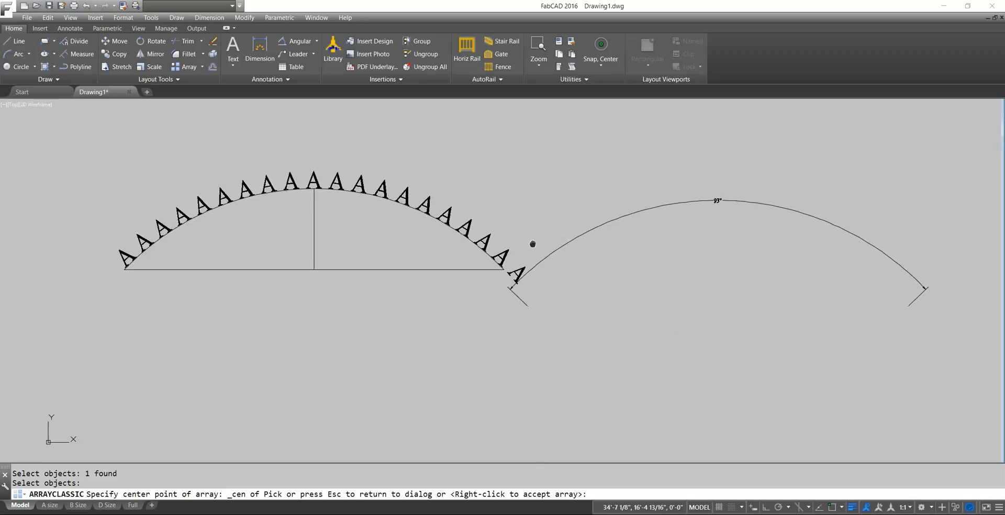
pyautogui.scroll(4, 506, 283)
pyautogui.scroll(-5, 506, 283)
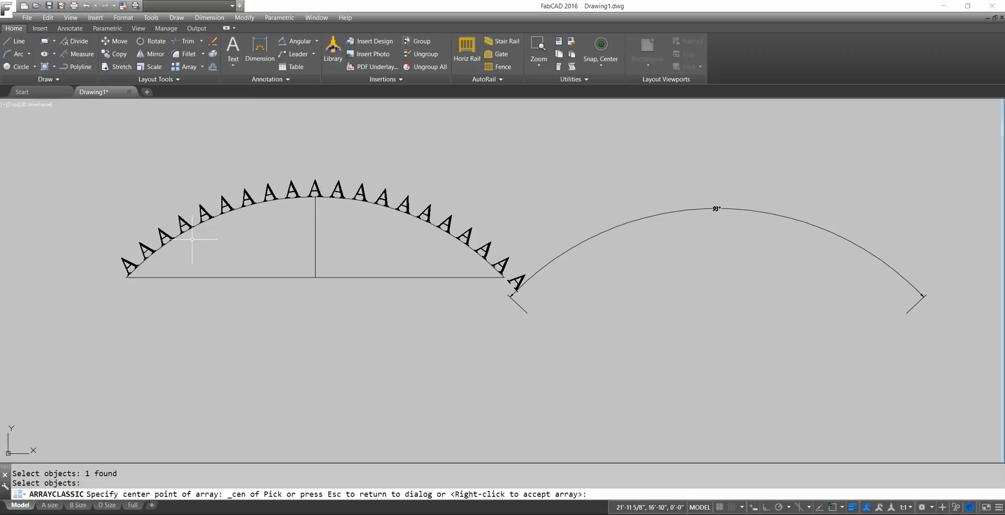
pyautogui.scroll(3, 505, 261)
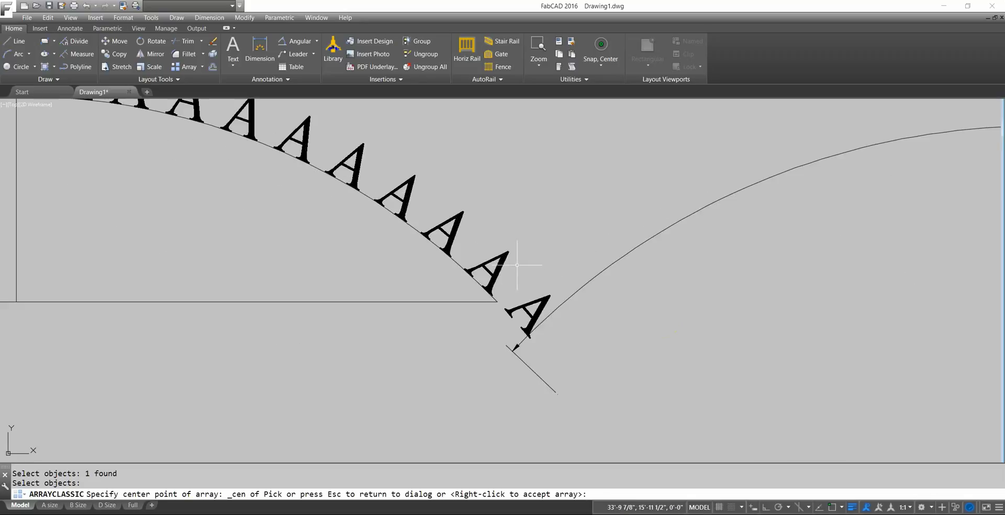
pyautogui.scroll(-3, 504, 258)
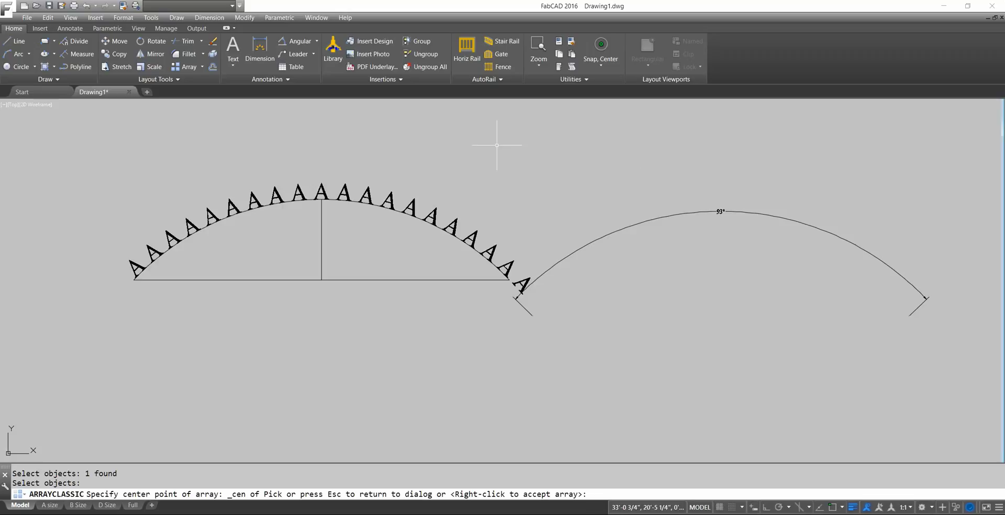
pyautogui.press('Escape')
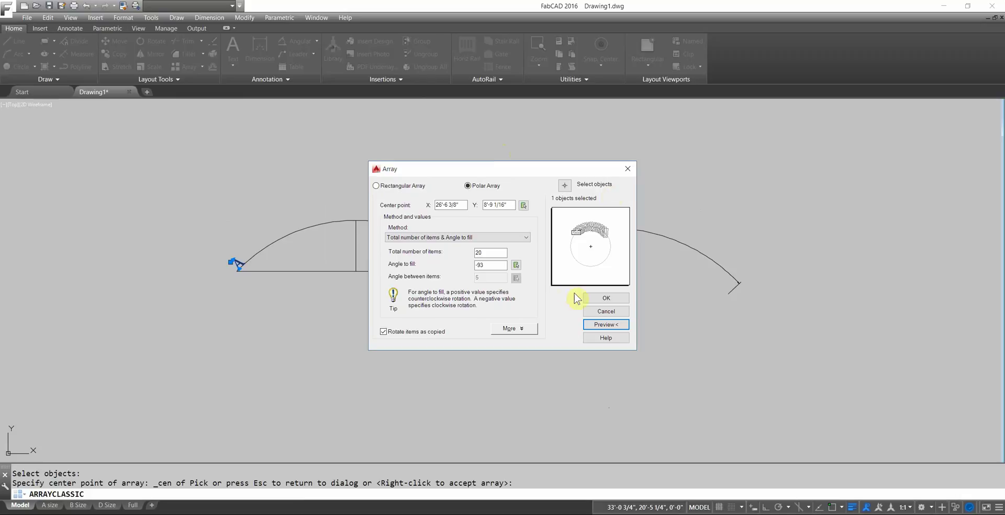
# Step: Try an angle to fill of -83 and preview how the letters fit the arc
pyautogui.click(483, 265)
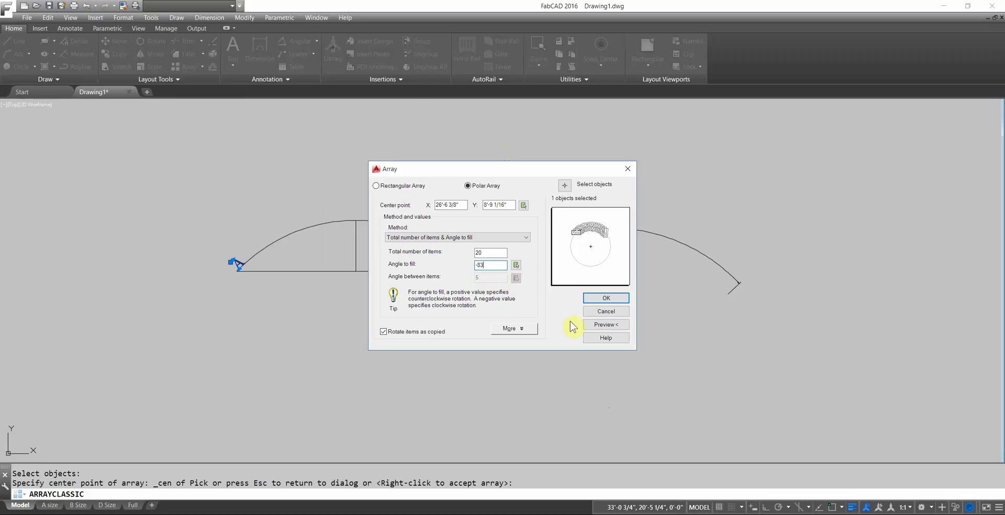
pyautogui.click(602, 325)
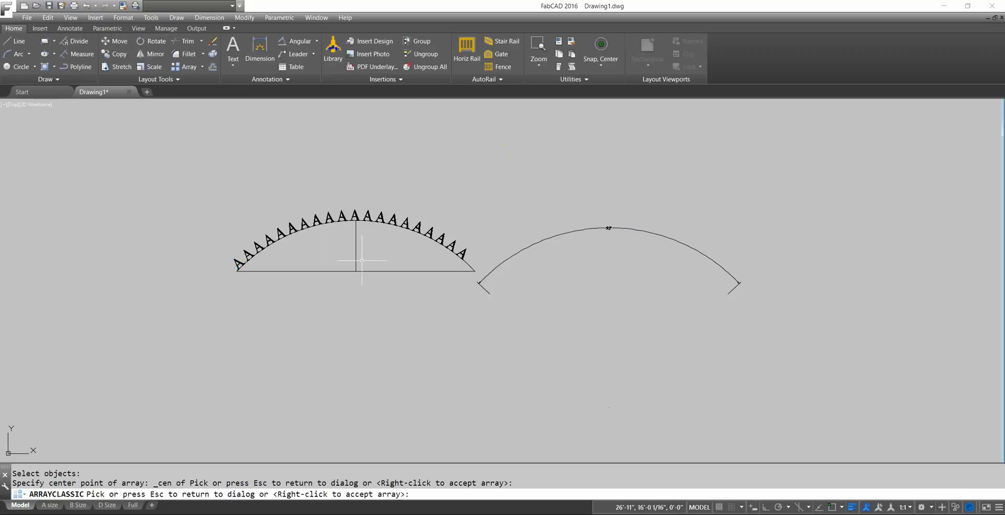
pyautogui.click(411, 253)
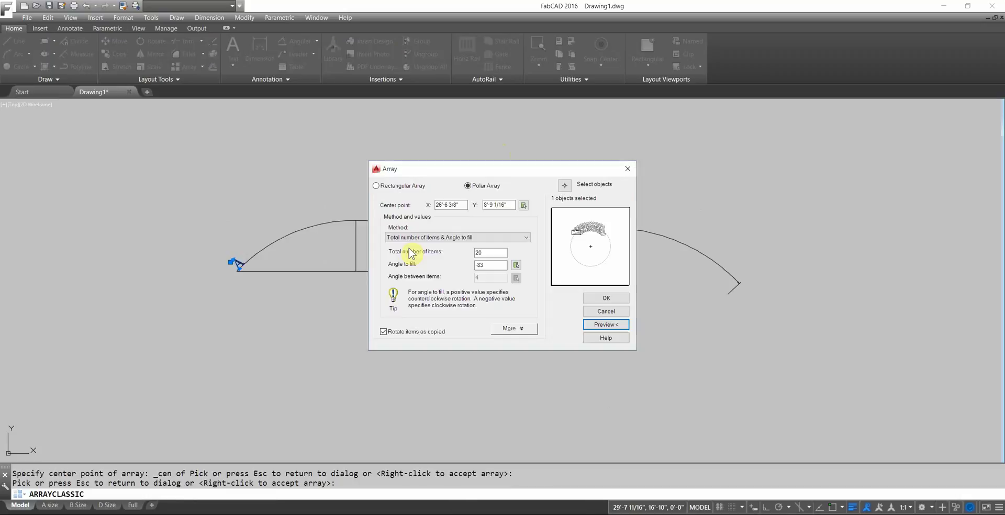
# Step: Set the angle to fill to -87, preview the polar array, and accept it
pyautogui.click(482, 265)
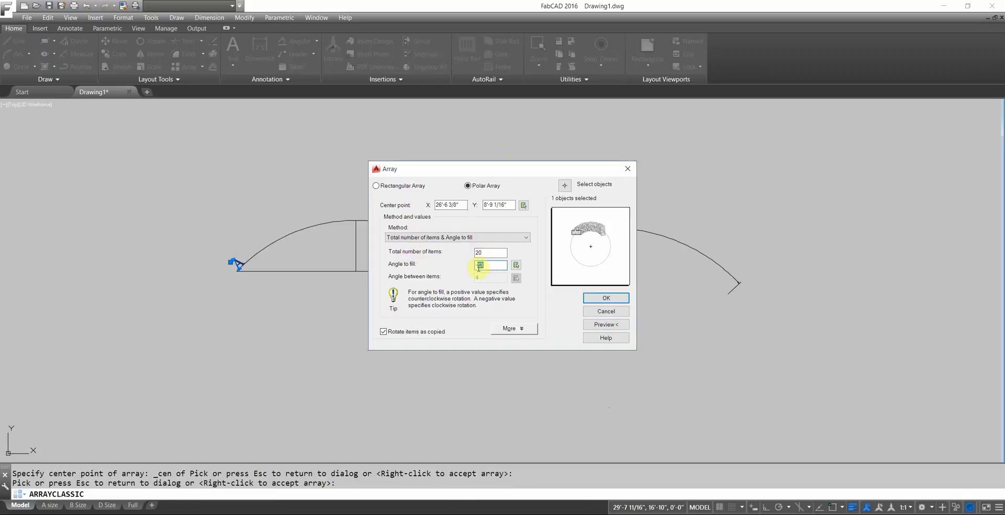
pyautogui.write('-80')
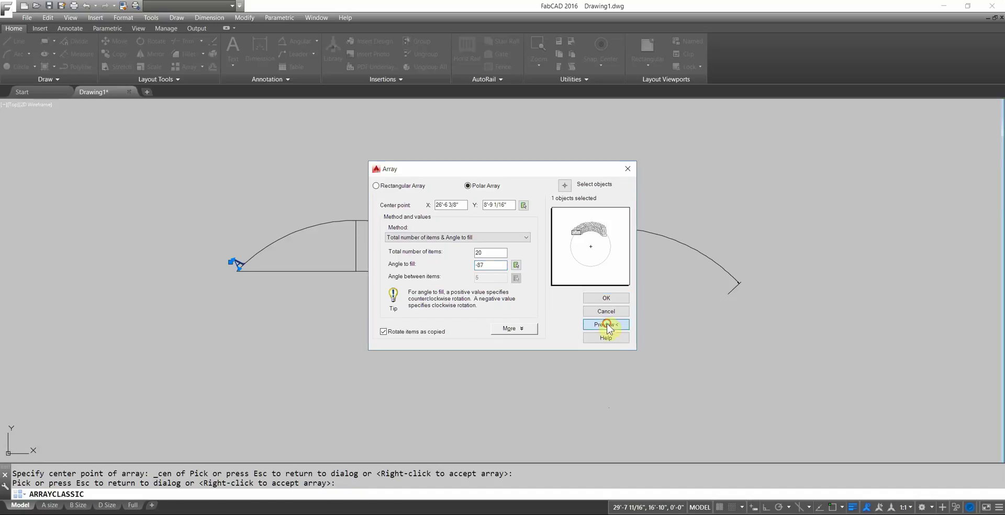
pyautogui.click(607, 324)
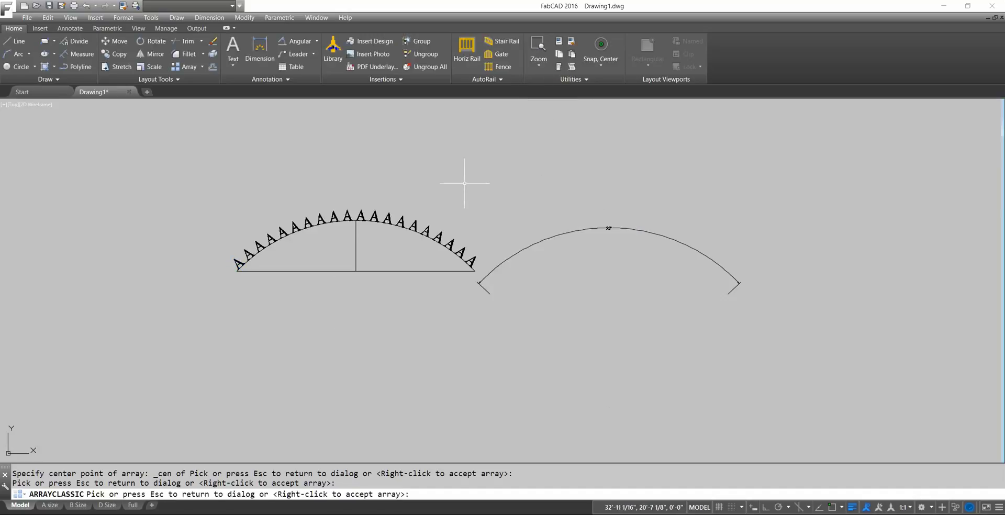
pyautogui.rightClick(482, 158)
pyautogui.scroll(2, 308, 236)
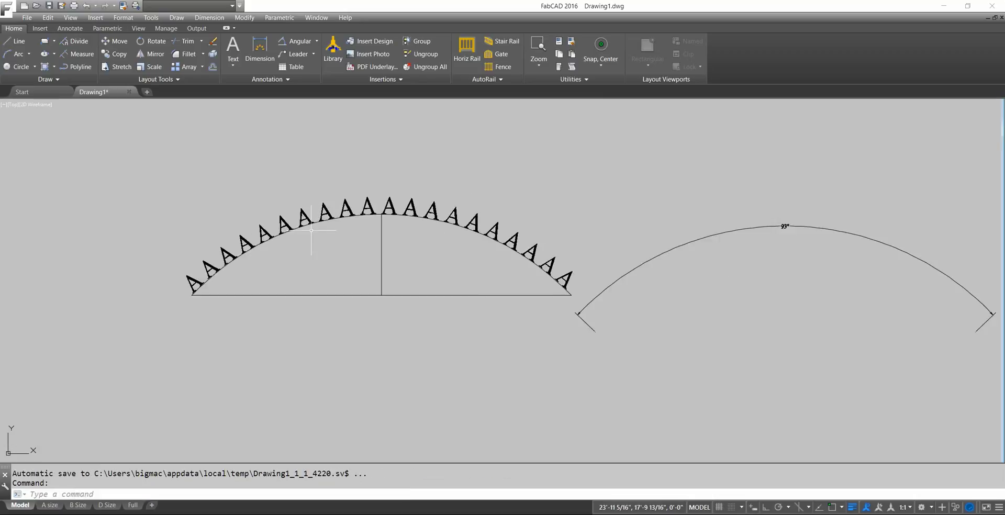
pyautogui.scroll(2, 254, 300)
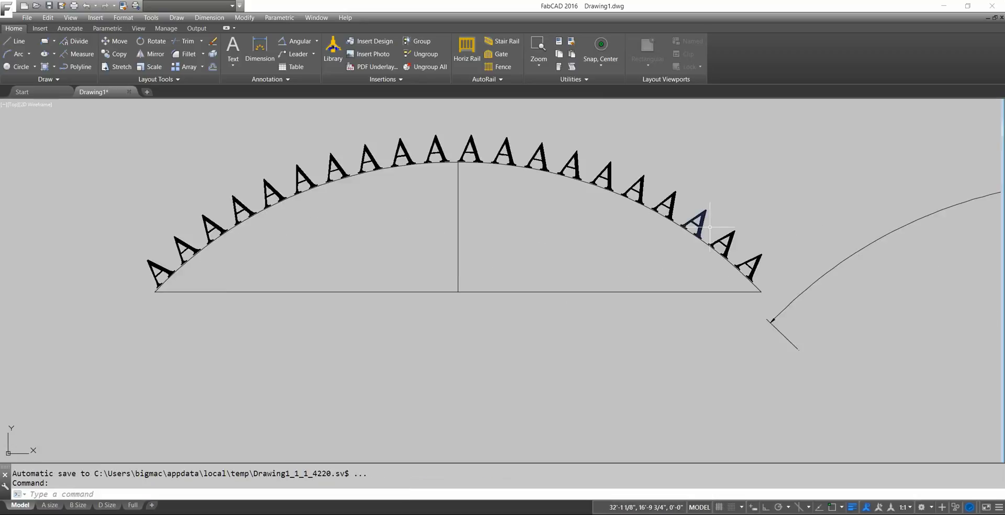
# Step: Rotate all 20 letters slightly about the arc's center so the row is balanced between the arc's two ends
pyautogui.scroll(-2, 676, 205)
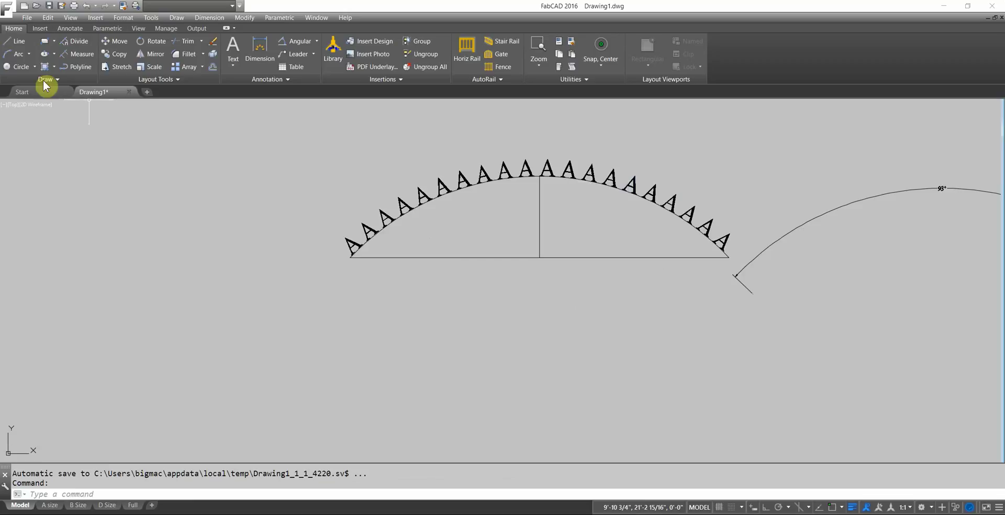
pyautogui.click(166, 43)
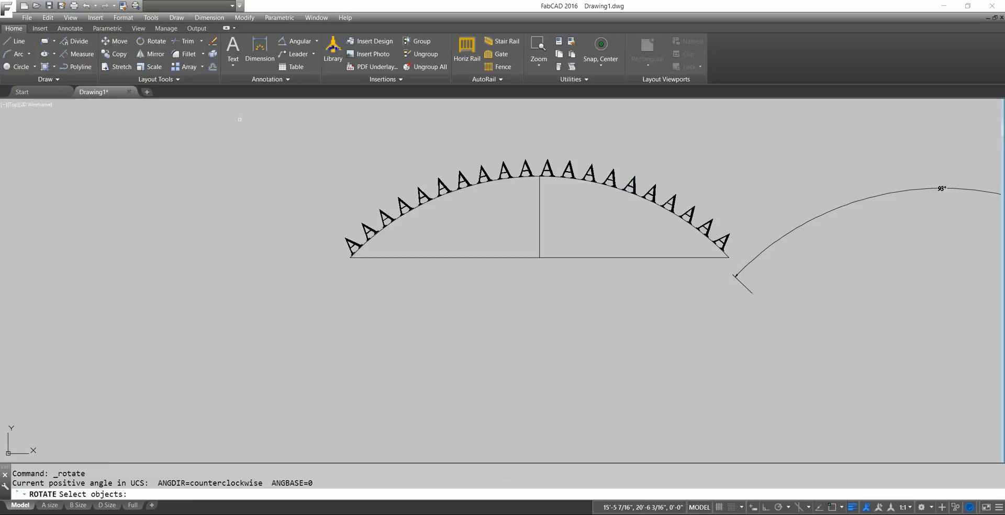
pyautogui.click(288, 171)
pyautogui.click(459, 344)
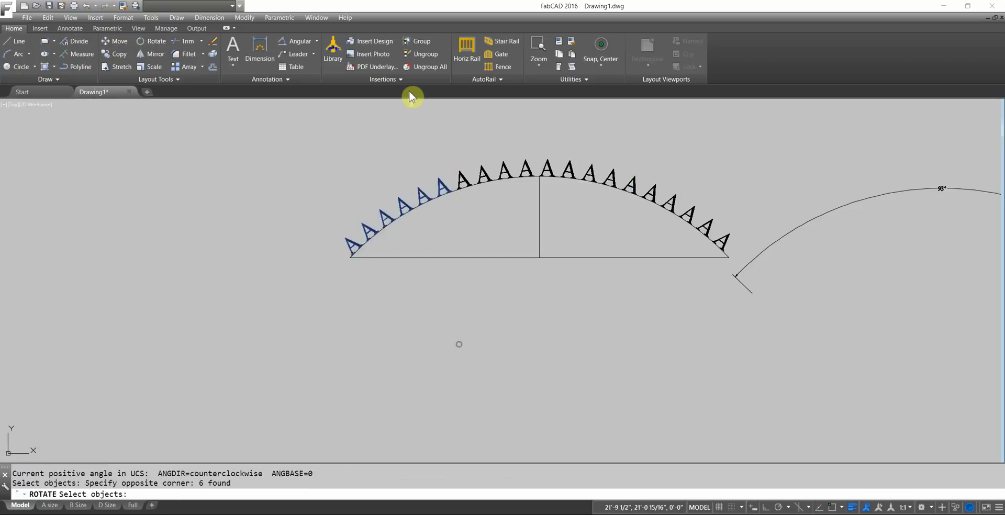
pyautogui.click(382, 130)
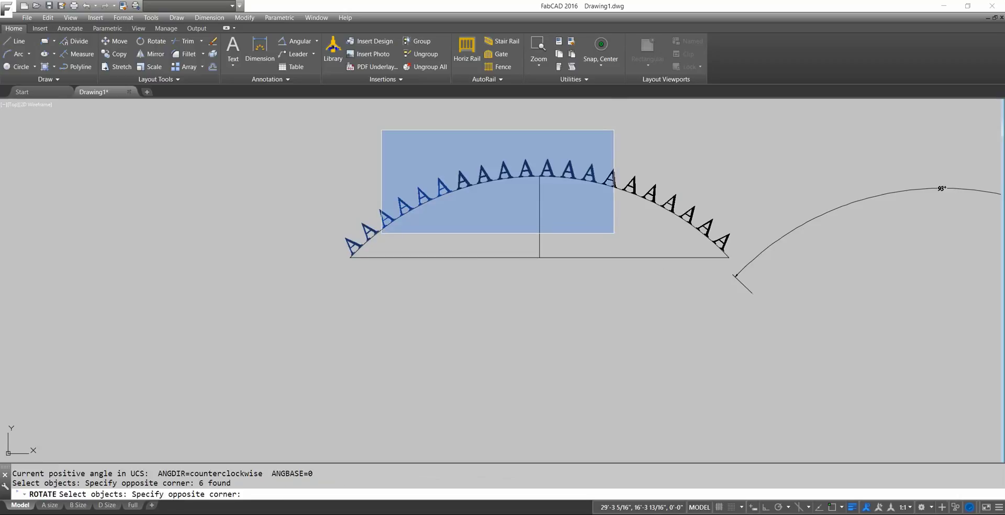
pyautogui.click(615, 234)
pyautogui.click(541, 140)
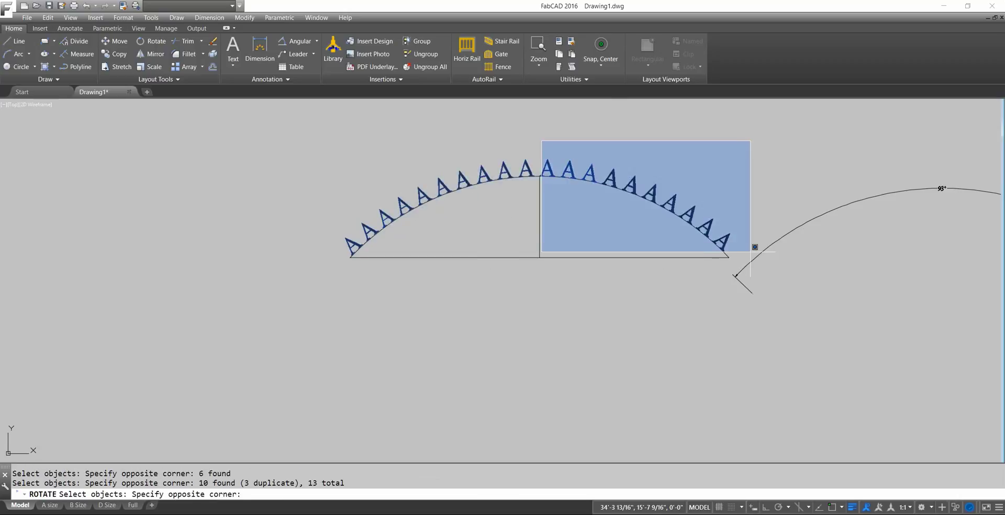
pyautogui.click(753, 253)
pyautogui.press('Return')
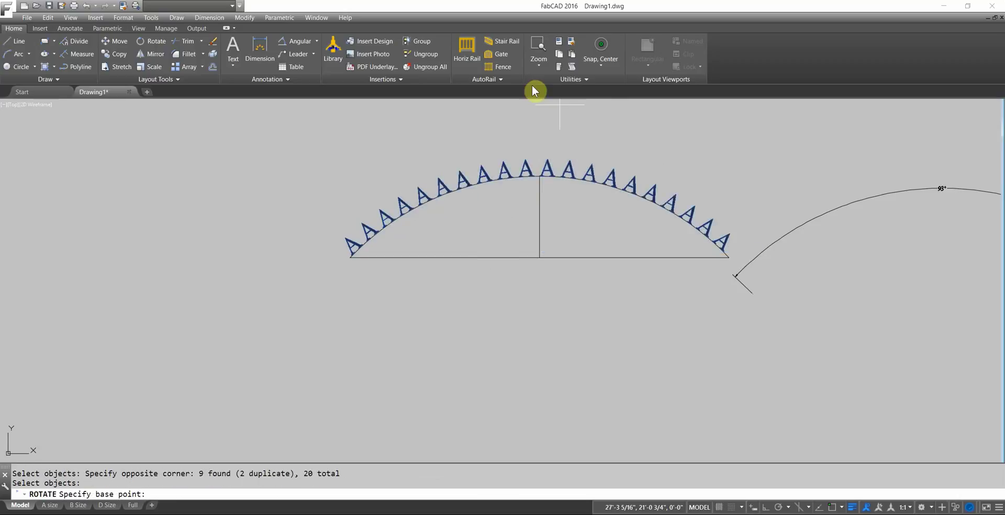
pyautogui.click(599, 47)
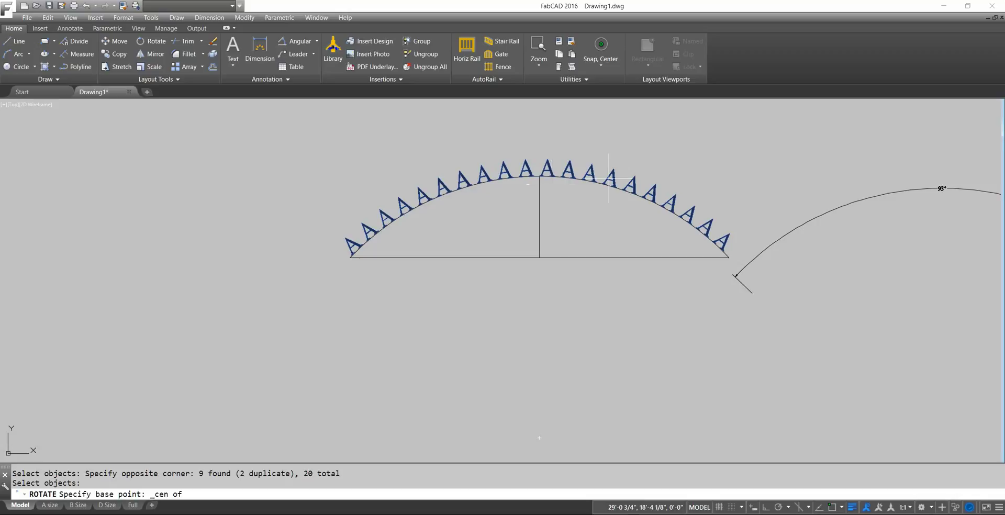
pyautogui.click(590, 184)
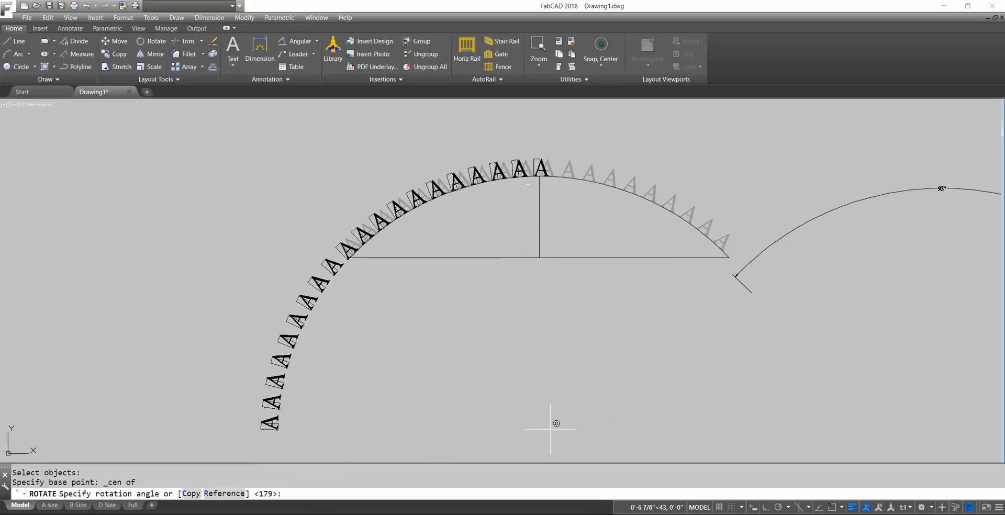
pyautogui.scroll(-2, 624, 424)
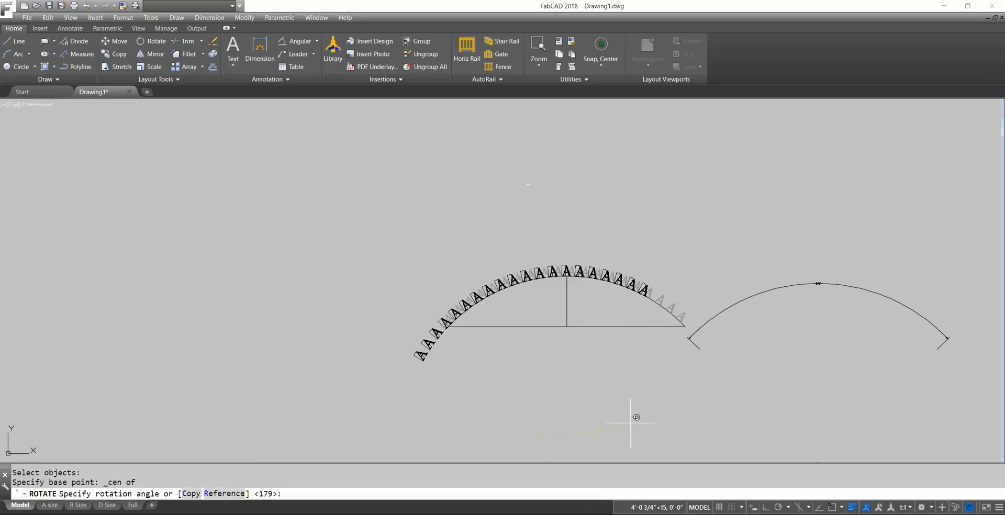
pyautogui.click(608, 440)
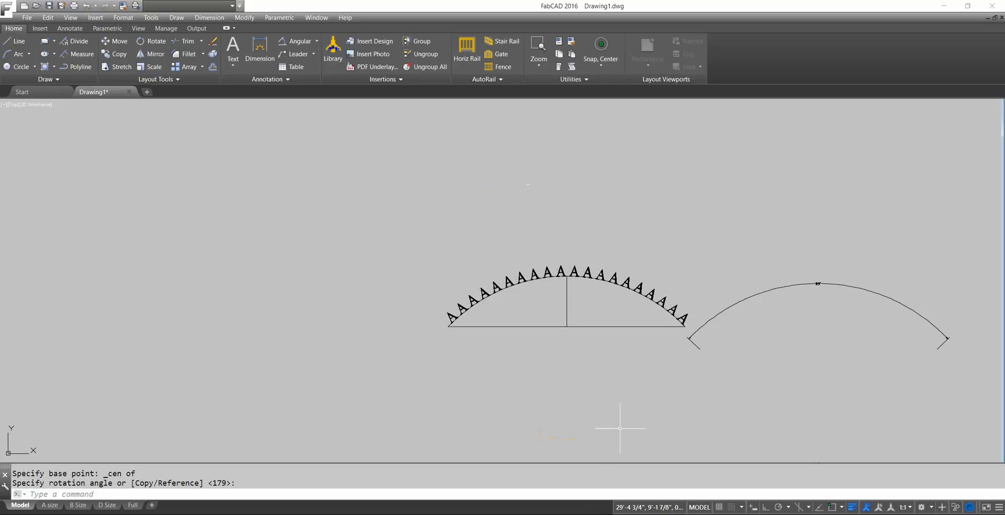
# Step: Change the second letter from the arc's left end to B
pyautogui.scroll(4, 648, 319)
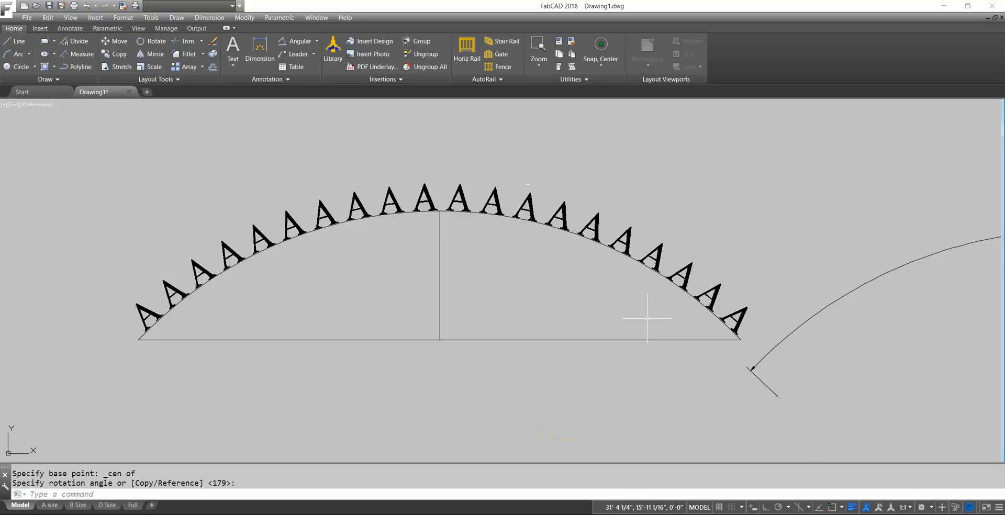
pyautogui.scroll(-4, 612, 305)
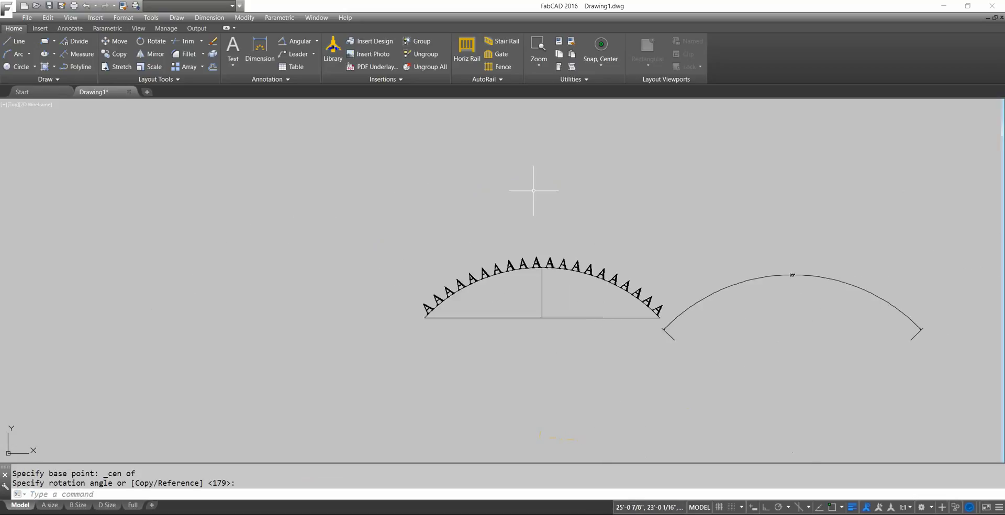
pyautogui.moveTo(613, 206); pyautogui.dragTo(481, 158, button='middle')
pyautogui.scroll(4, 336, 222)
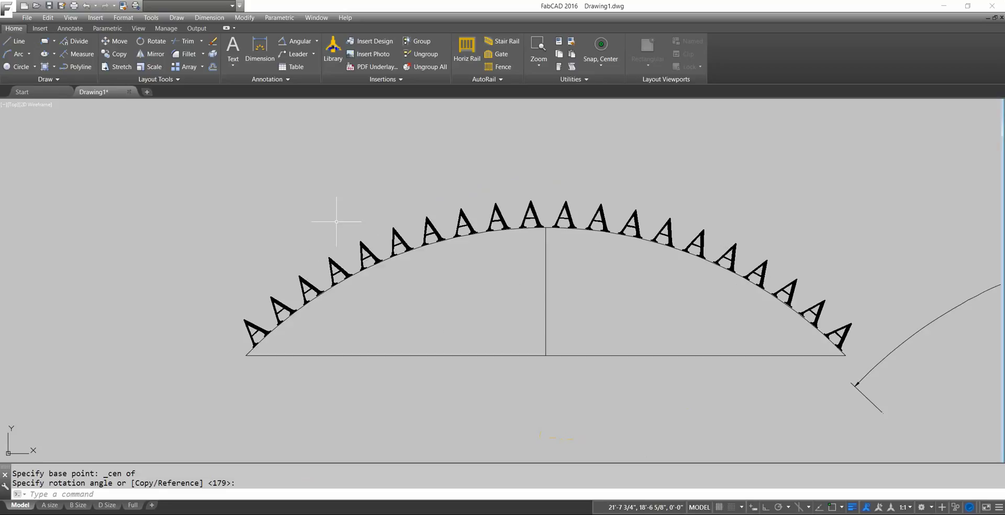
pyautogui.moveTo(248, 263); pyautogui.dragTo(325, 191, button='middle')
pyautogui.scroll(5, 337, 225)
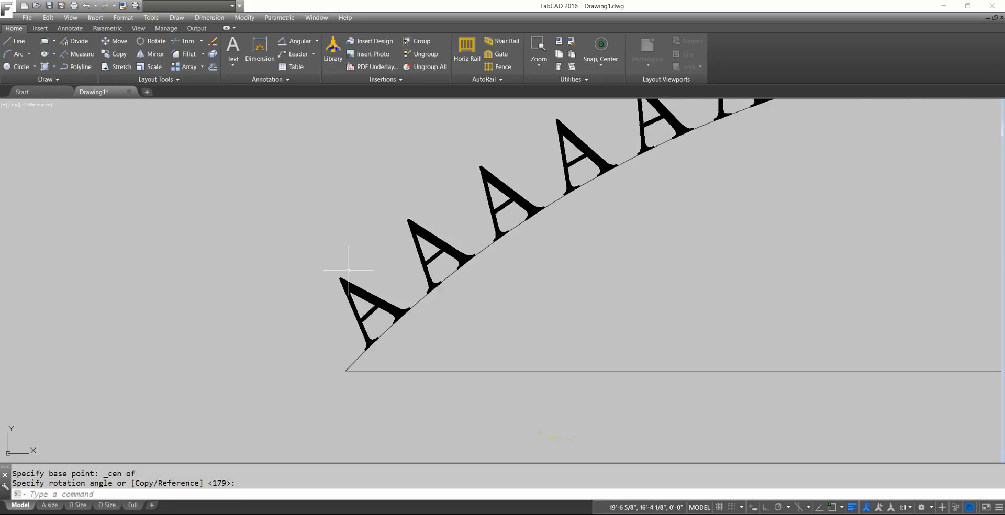
pyautogui.click(428, 233)
pyautogui.click(428, 233)
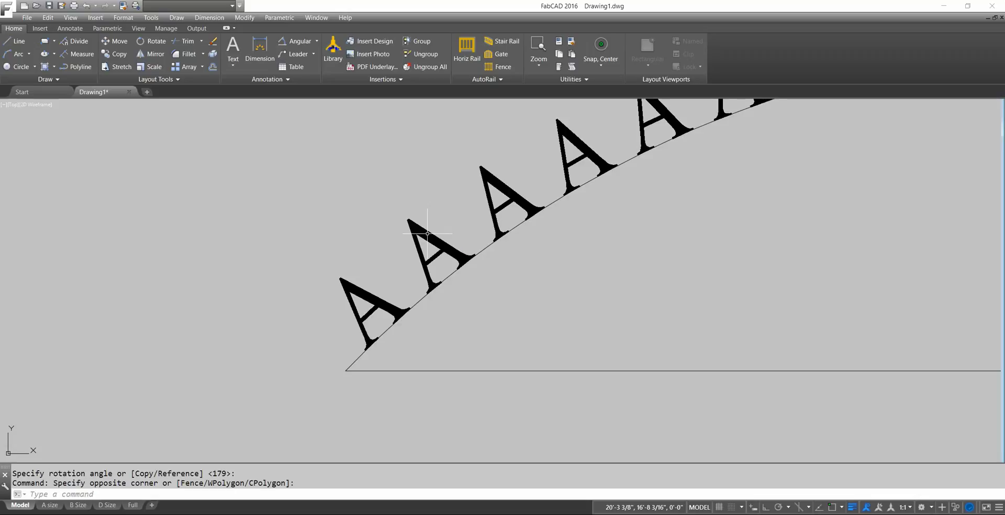
pyautogui.click(419, 224)
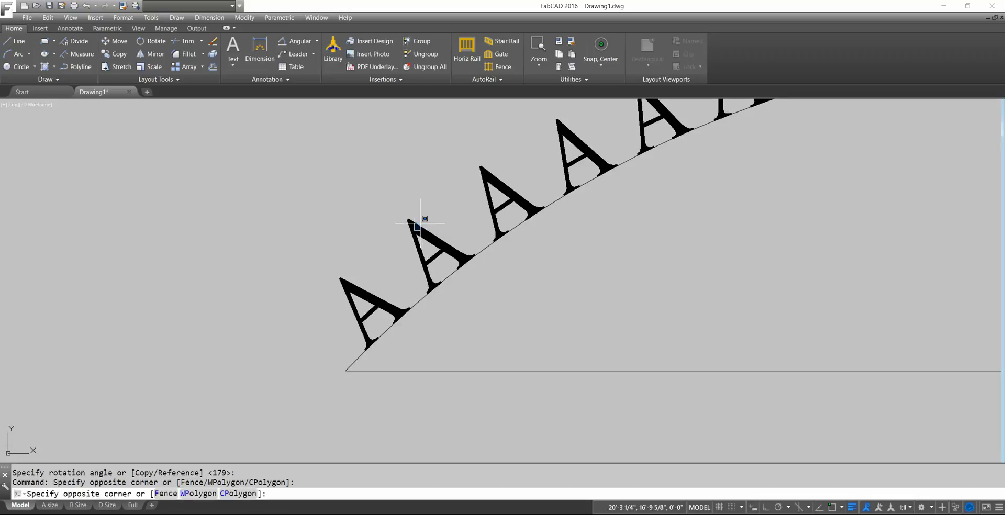
pyautogui.click(423, 222)
pyautogui.doubleClick(429, 231)
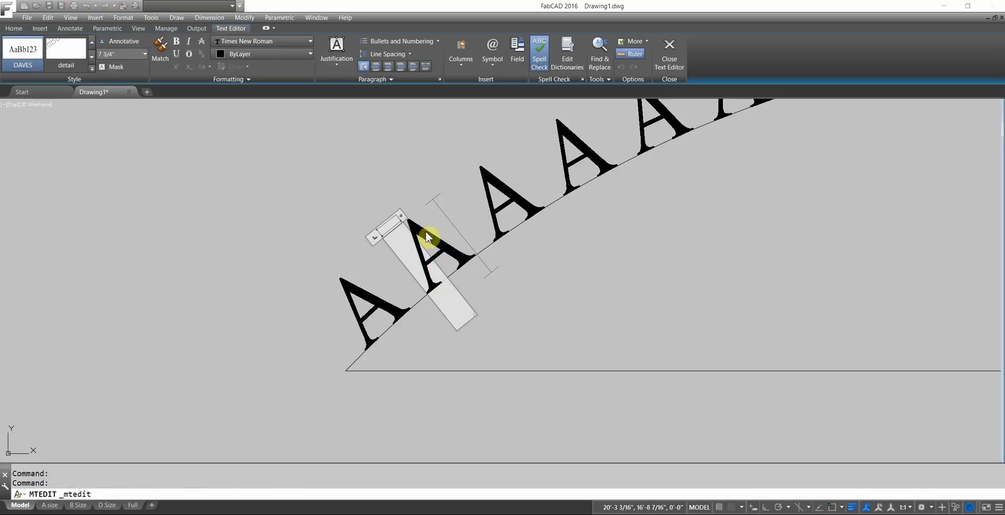
pyautogui.moveTo(436, 234); pyautogui.dragTo(418, 247)
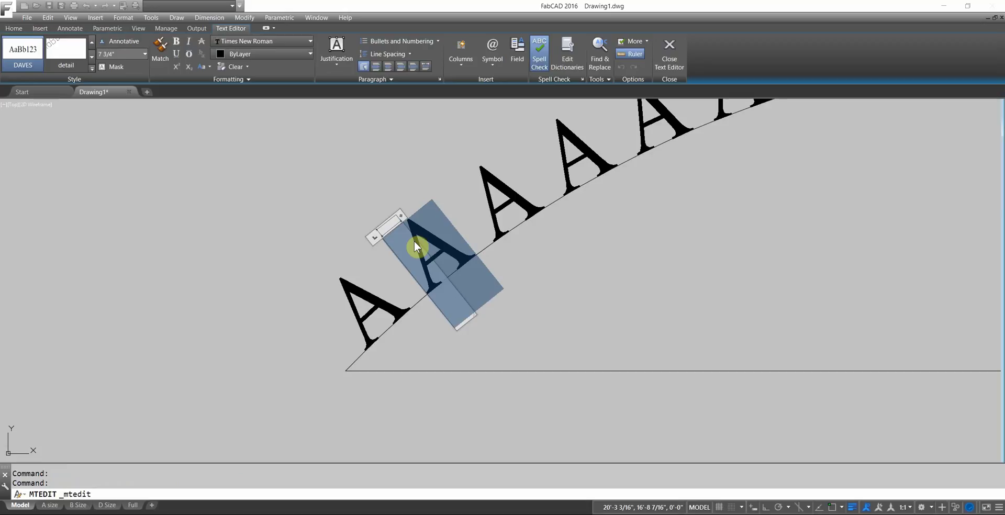
pyautogui.write('B')
pyautogui.click(505, 209)
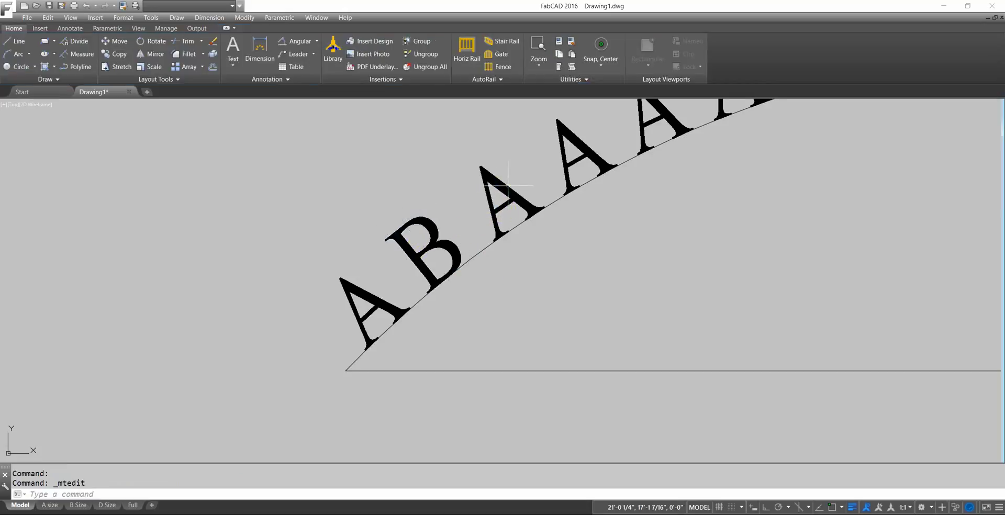
# Step: Change the third letter from the arc's left end to C and close the text editing
pyautogui.click(508, 188)
pyautogui.click(507, 189)
pyautogui.doubleClick(512, 189)
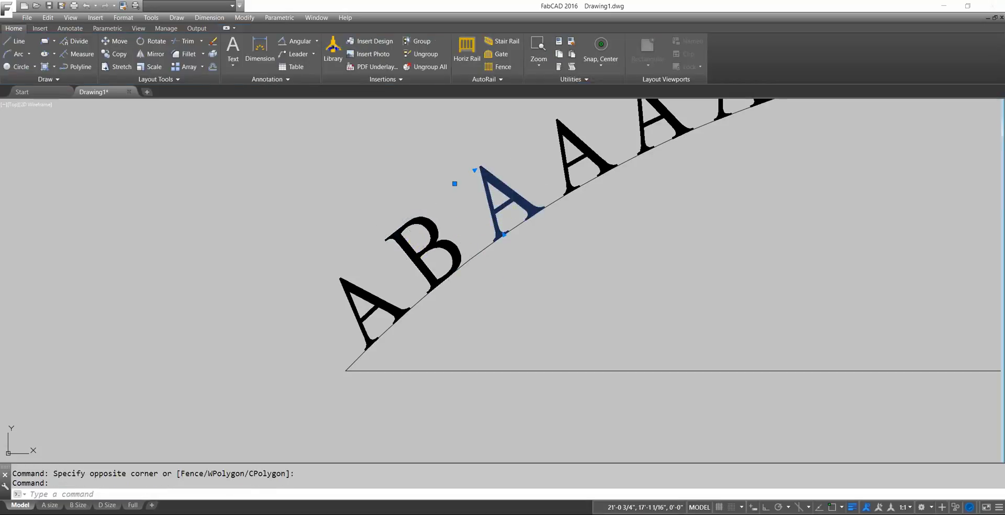
pyautogui.moveTo(511, 197); pyautogui.dragTo(494, 202)
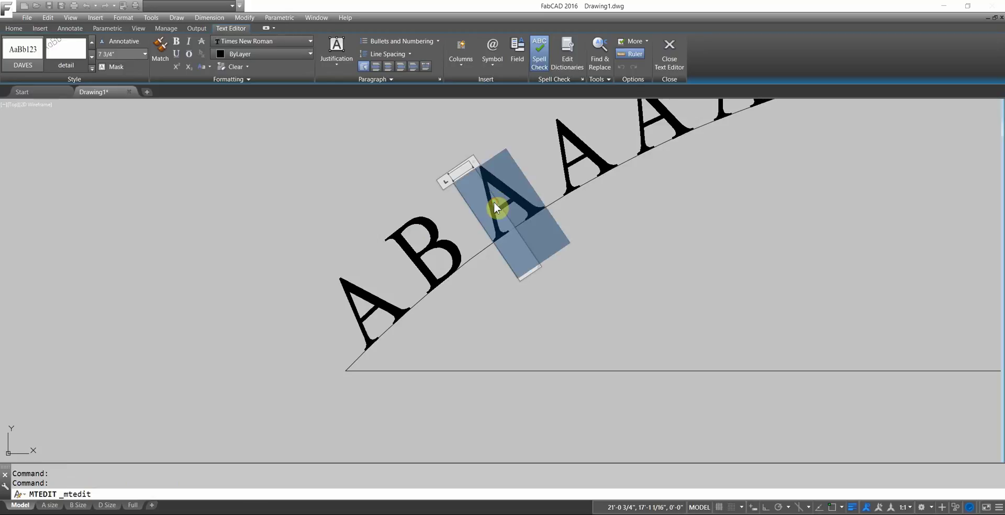
pyautogui.write('C')
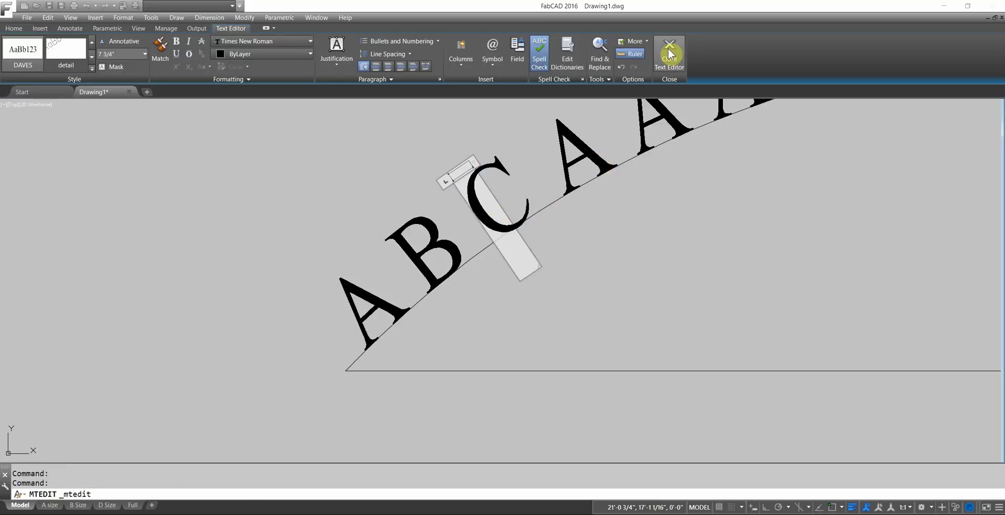
pyautogui.click(670, 54)
# Step: Erase the sixth and thirteenth letters along the arc to leave gaps for word spaces
pyautogui.scroll(-3, 607, 247)
pyautogui.moveTo(623, 233); pyautogui.dragTo(469, 258, button='middle')
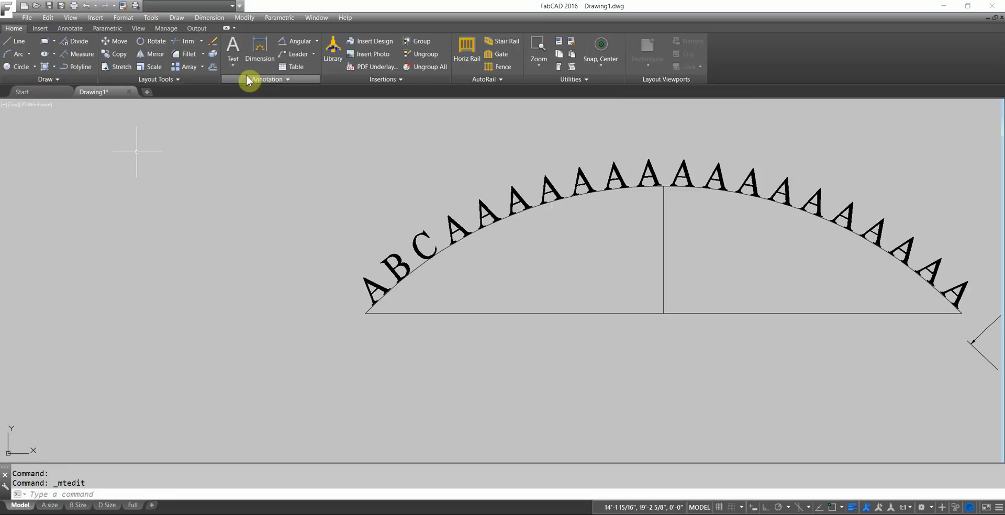
pyautogui.click(213, 40)
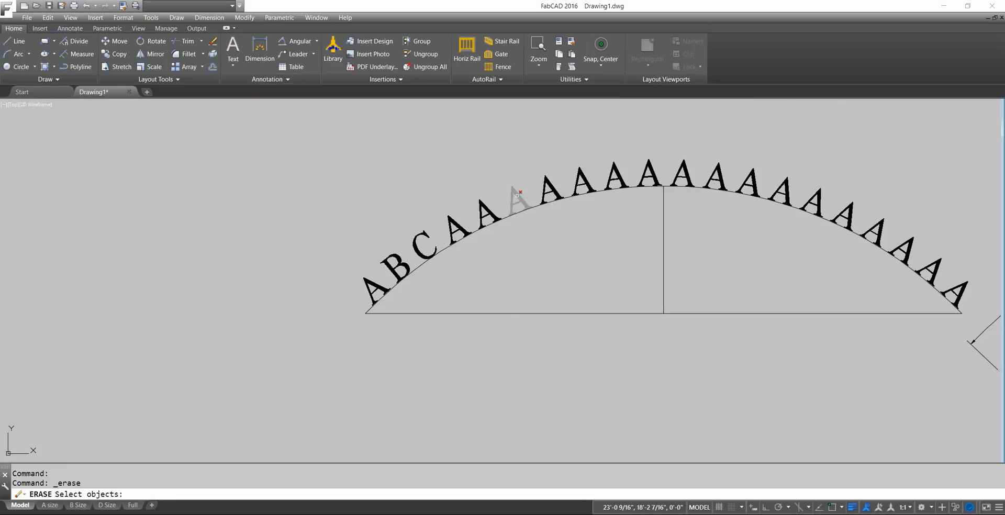
pyautogui.click(518, 198)
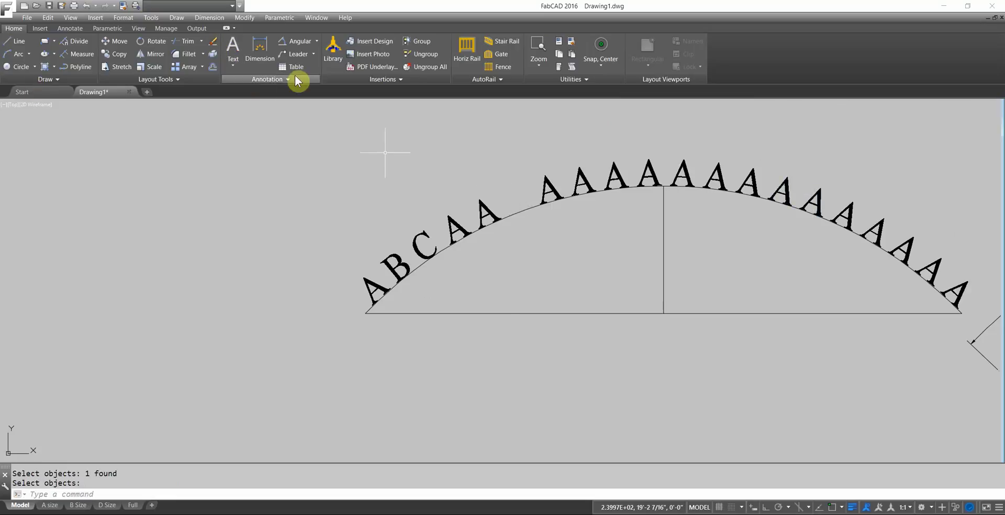
pyautogui.click(218, 43)
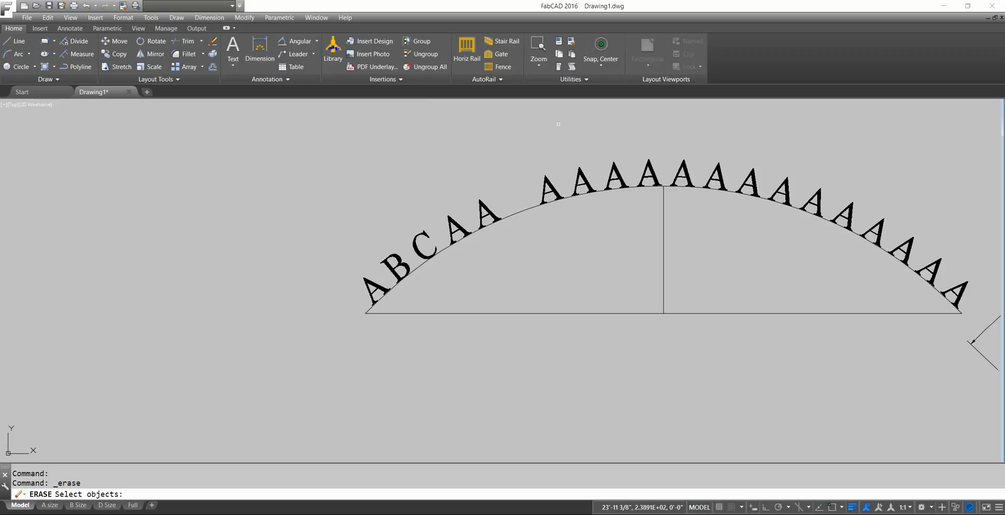
pyautogui.click(751, 180)
pyautogui.press('Return')
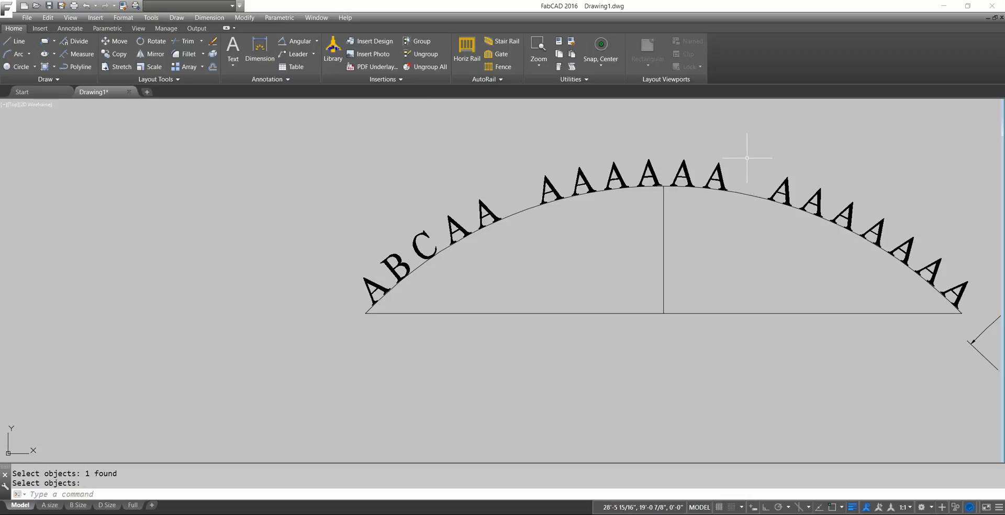
# Step: Examine the lettering and the word gaps along the arc
pyautogui.scroll(-2, 715, 207)
pyautogui.moveTo(675, 230); pyautogui.dragTo(561, 235, button='middle')
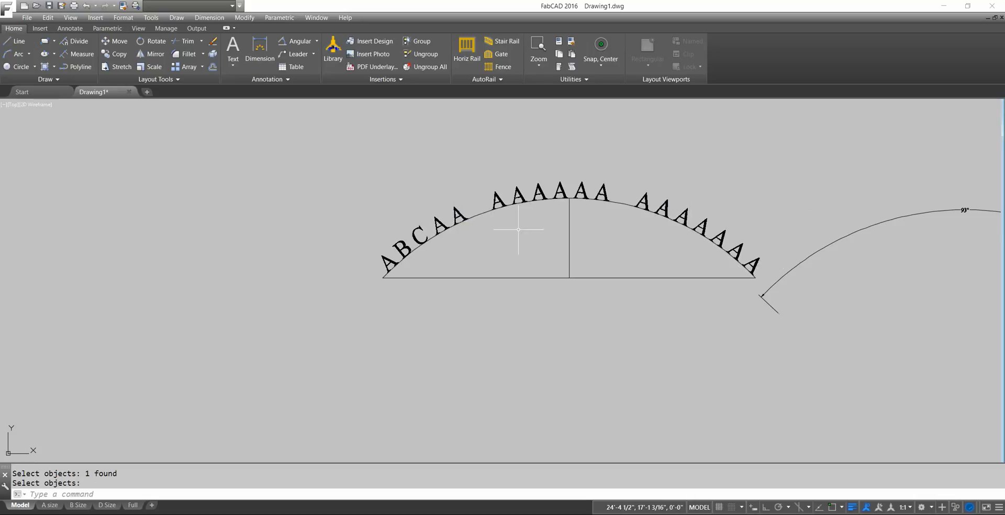
pyautogui.scroll(4, 589, 202)
pyautogui.scroll(-4, 628, 220)
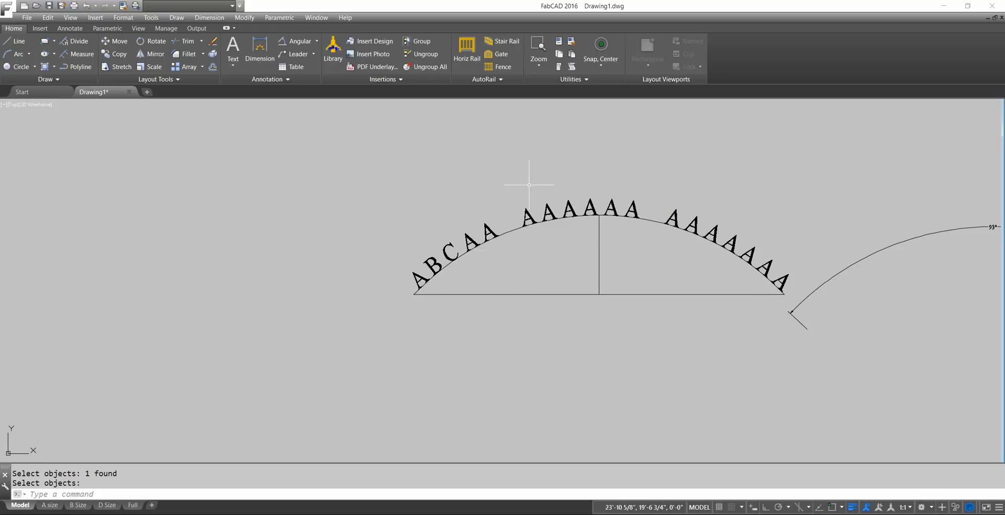
pyautogui.scroll(2, 498, 254)
pyautogui.scroll(-2, 527, 264)
pyautogui.moveTo(530, 262); pyautogui.dragTo(435, 258, button='middle')
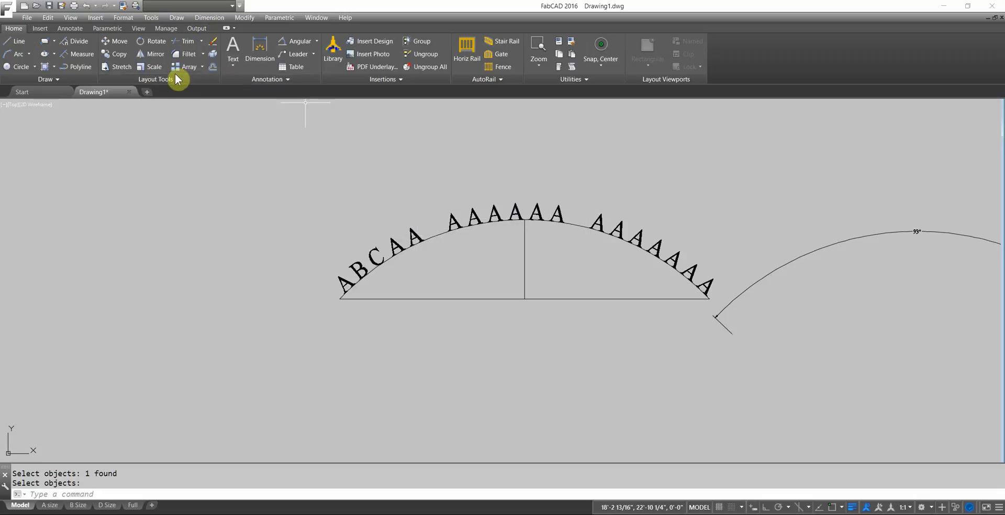
# Step: Start exporting the drawing as a Metafile (*.wmf) named TEXT1 in the Documents folder
pyautogui.click(29, 19)
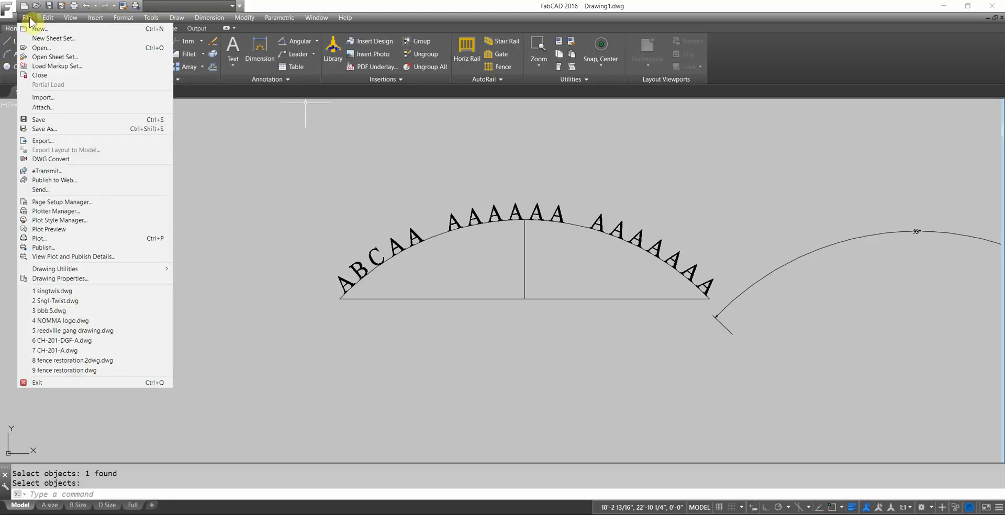
pyautogui.click(45, 141)
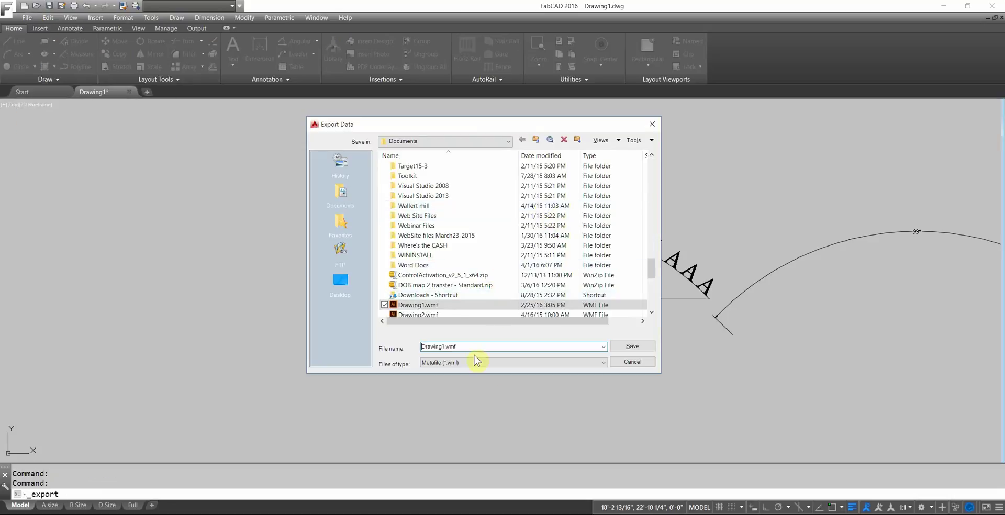
pyautogui.click(603, 362)
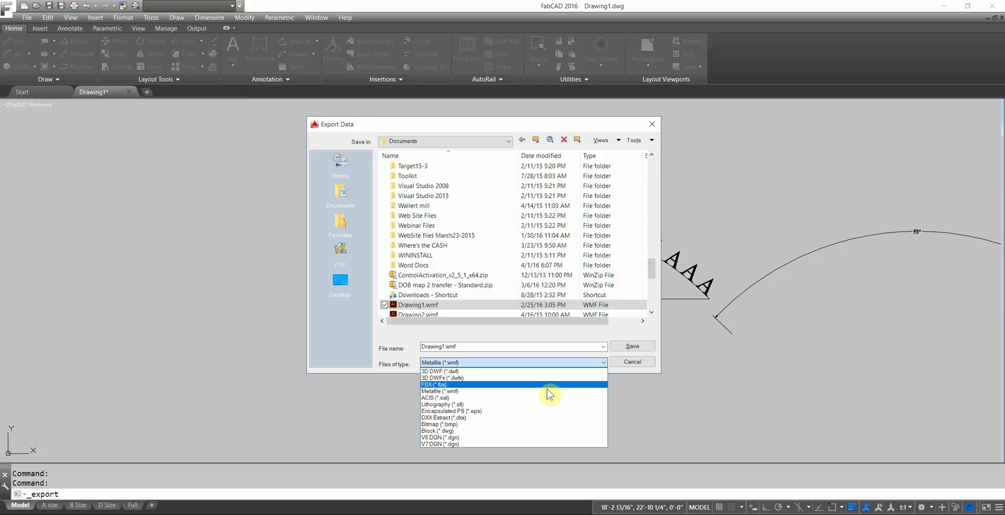
pyautogui.click(453, 392)
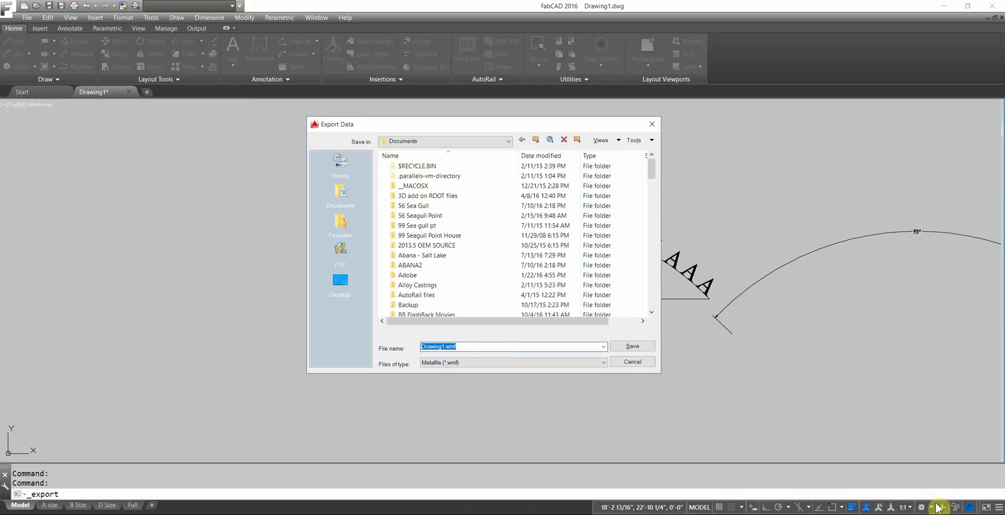
pyautogui.write('TEST')
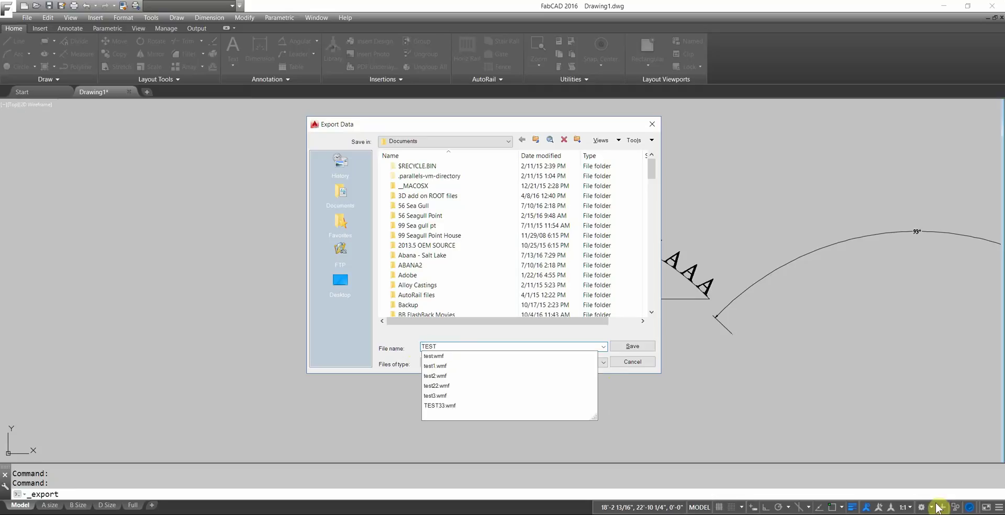
pyautogui.press('BackSpace')
pyautogui.press('BackSpace')
pyautogui.write('XT')
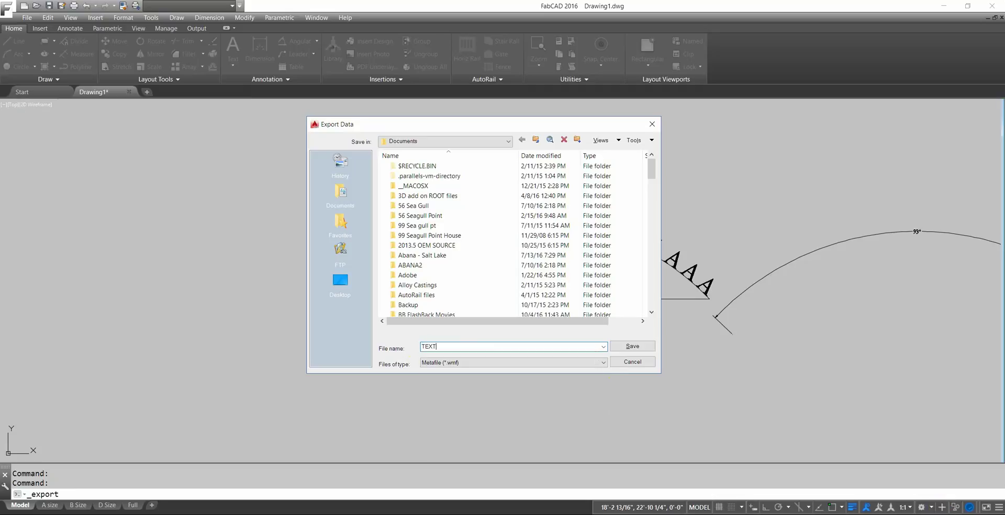
pyautogui.write('1')
pyautogui.press('Return')
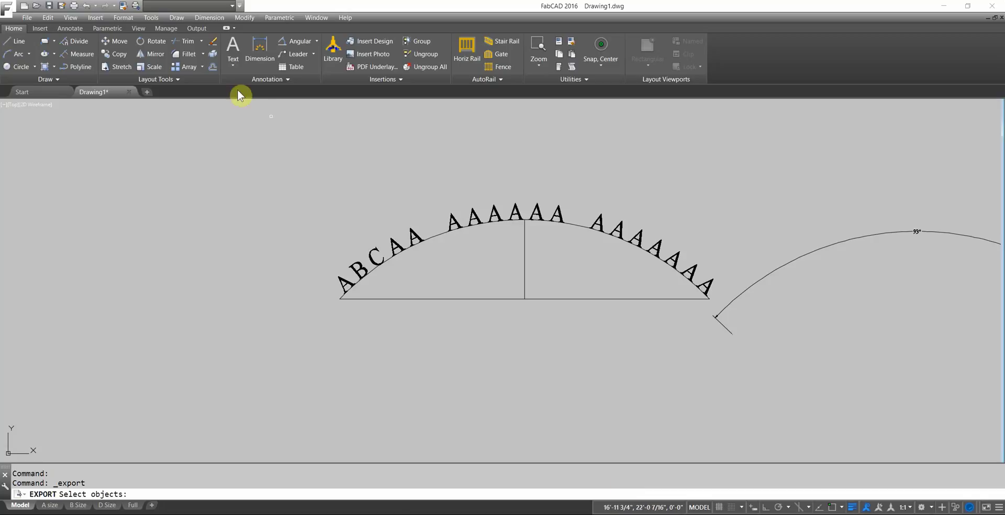
# Step: Select all three groups of letters along the arc, without the arc and its construction lines, and complete the export
pyautogui.click(294, 211)
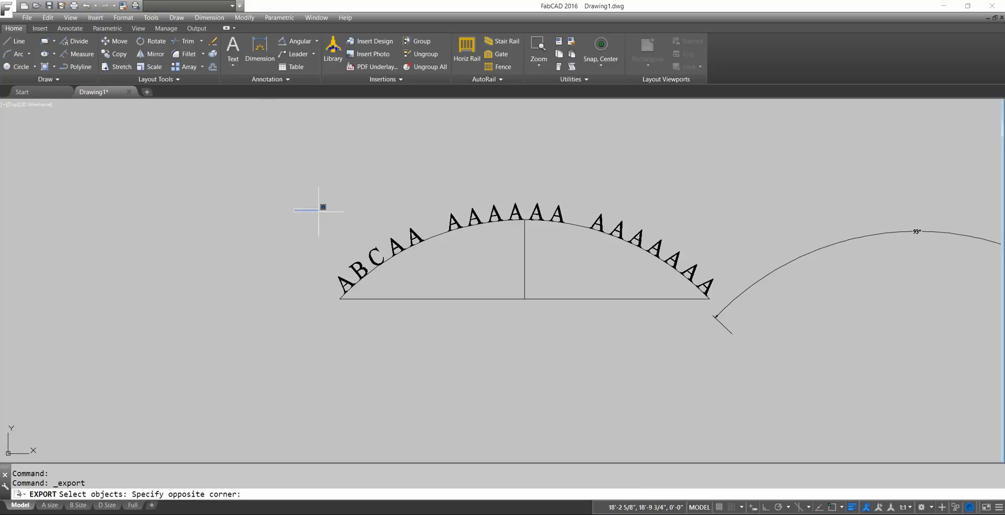
pyautogui.click(471, 333)
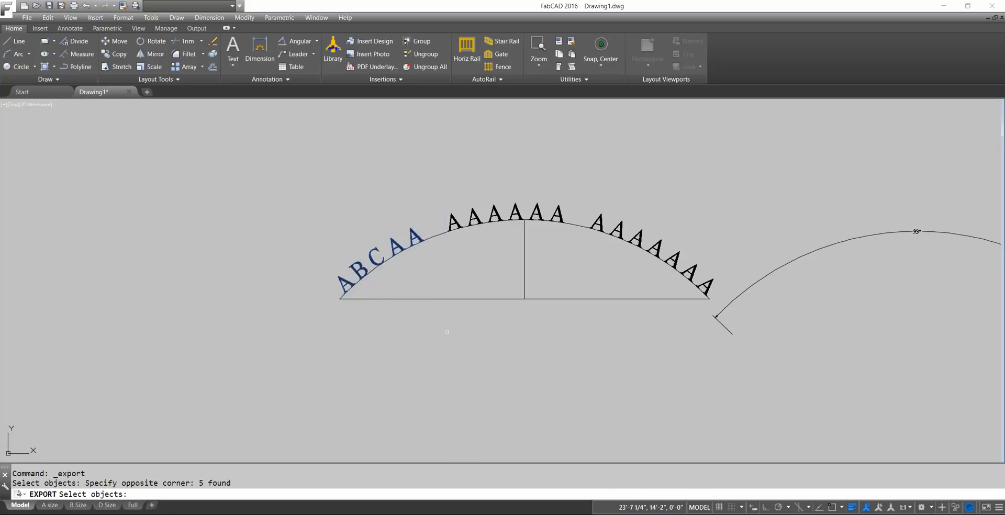
pyautogui.click(446, 168)
pyautogui.click(582, 276)
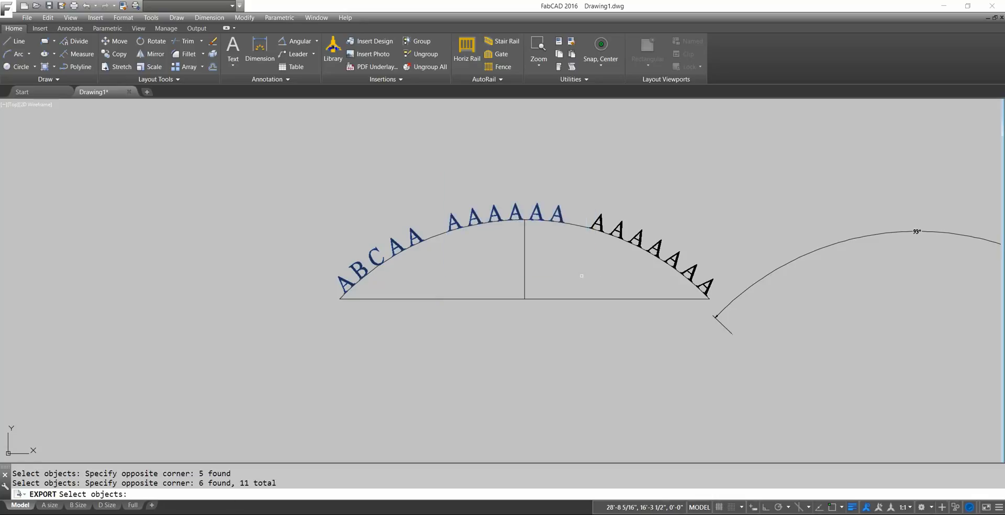
pyautogui.click(579, 191)
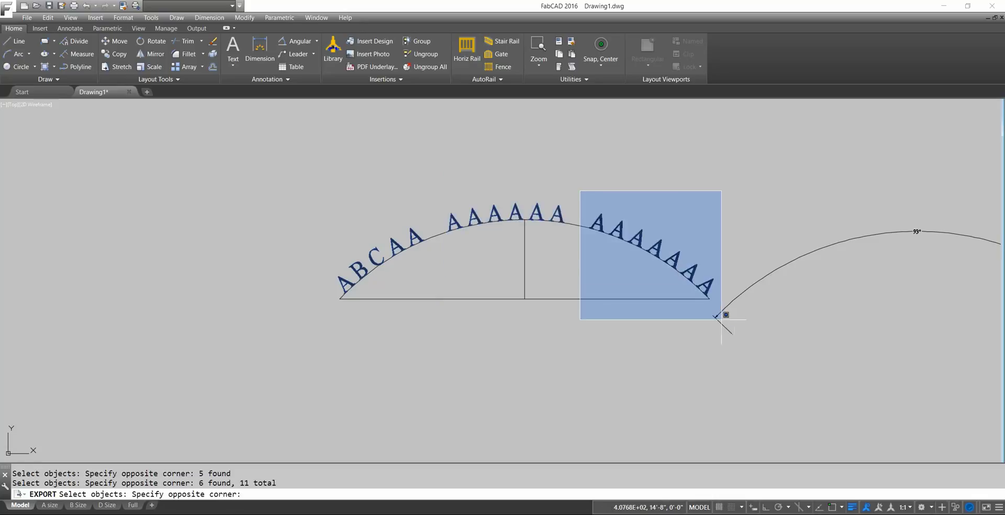
pyautogui.click(759, 351)
pyautogui.press('Return')
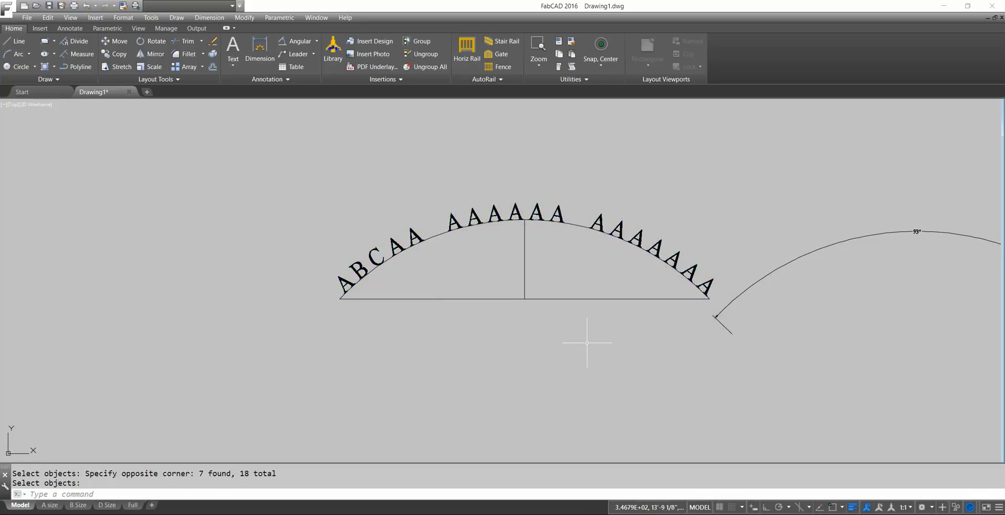
# Step: Import TEXT1.wmf from the Documents folder, sorting the files by date modified to find it
pyautogui.click(27, 18)
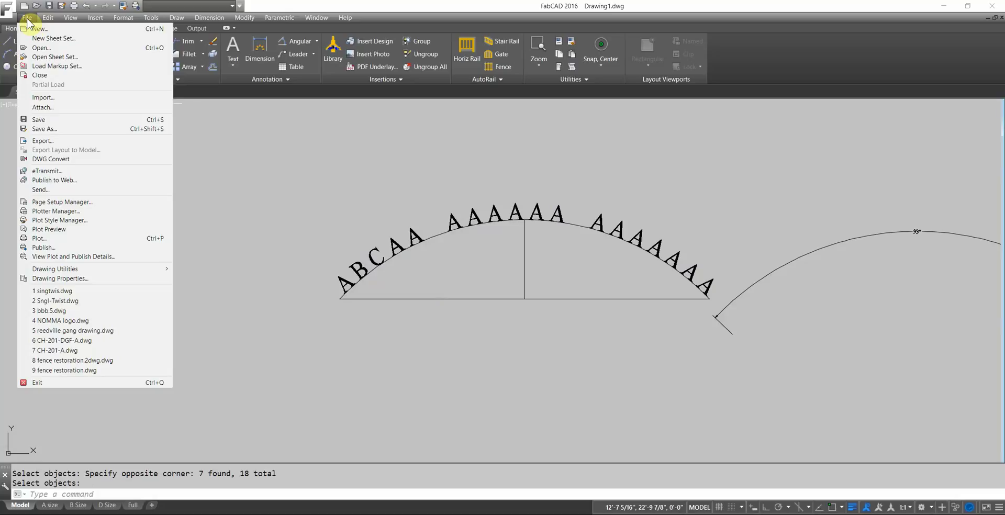
pyautogui.click(44, 97)
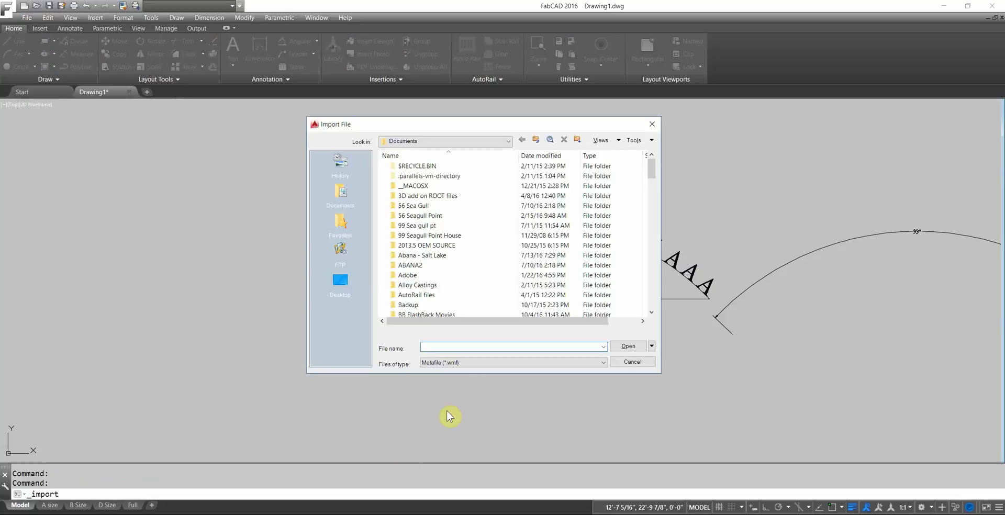
pyautogui.click(533, 154)
pyautogui.click(433, 166)
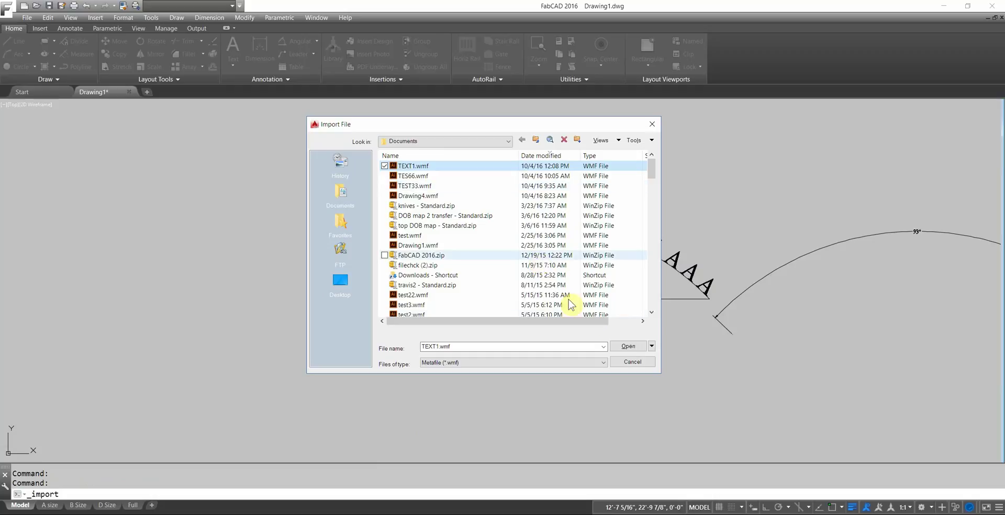
pyautogui.click(629, 346)
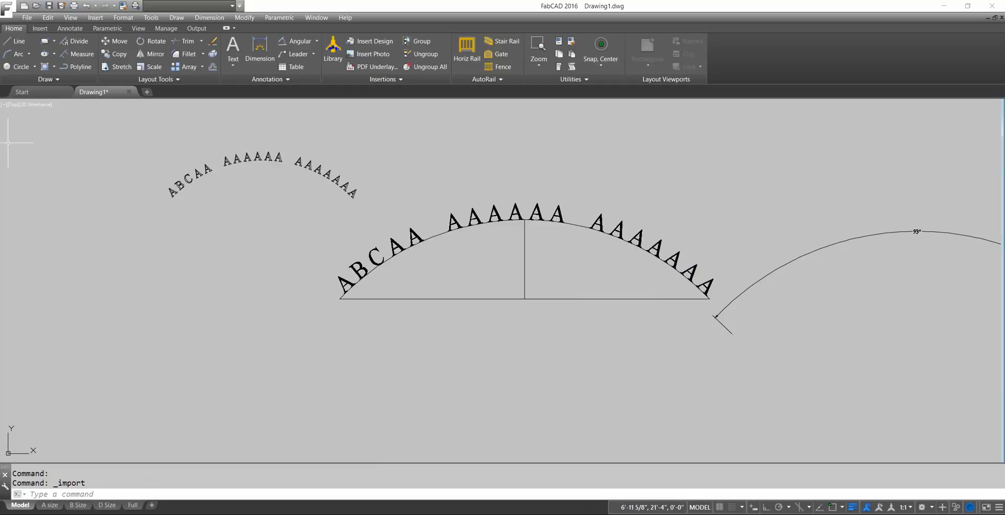
# Step: Explode the imported outline lettering into separate letter outlines
pyautogui.scroll(10, 266, 202)
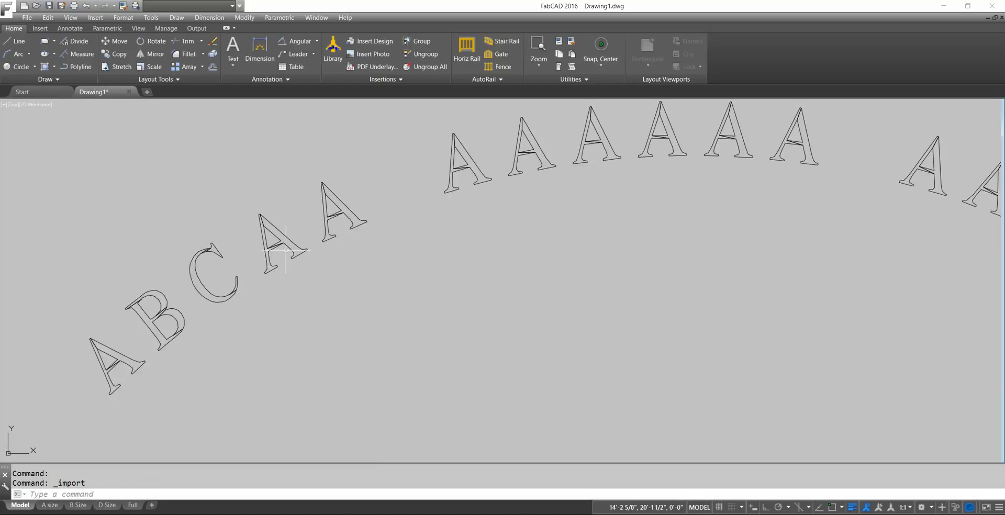
pyautogui.scroll(-4, 262, 256)
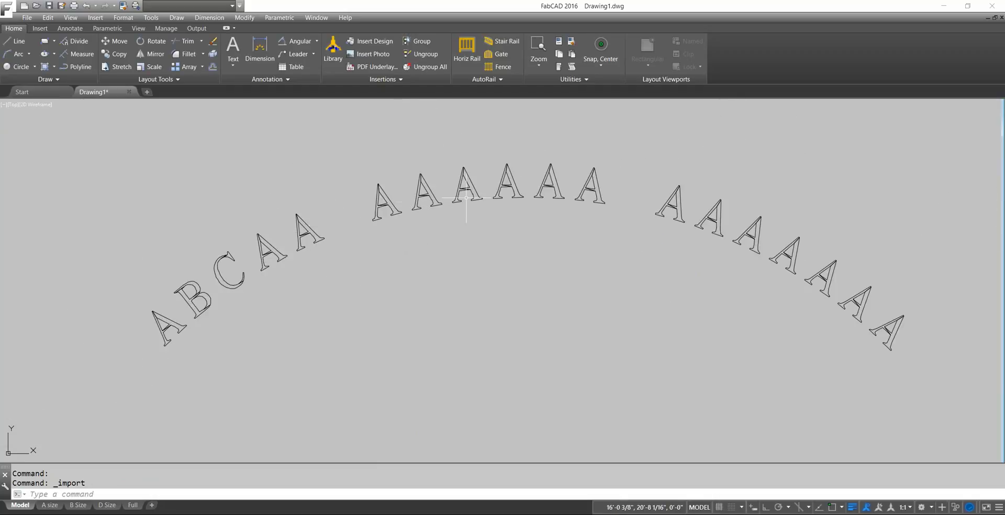
pyautogui.click(212, 67)
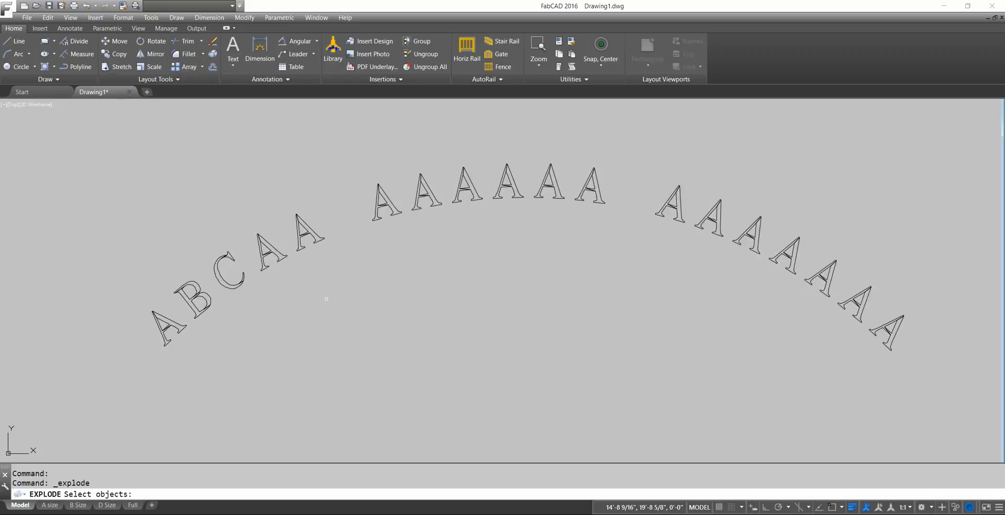
pyautogui.click(194, 299)
pyautogui.press('Return')
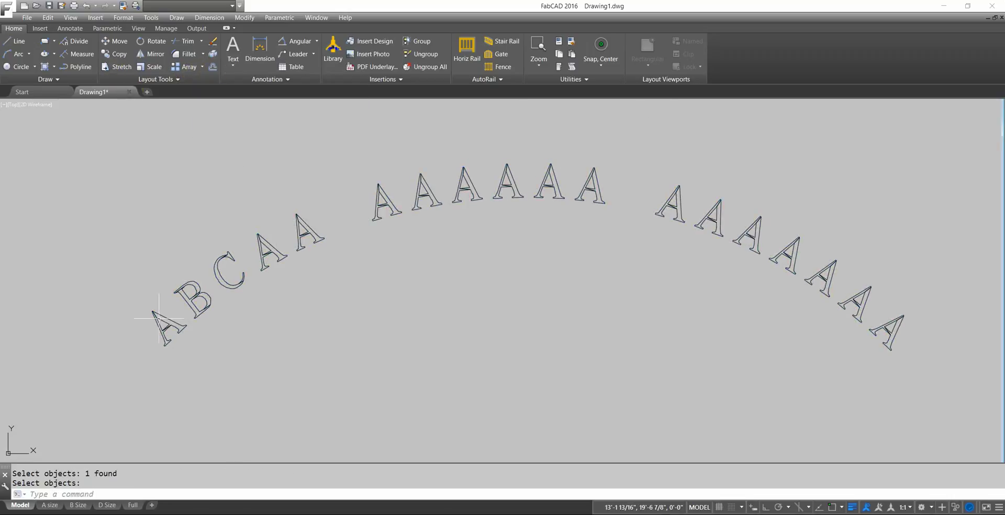
# Step: Explode all the outline pieces of the imported letter B into individual lines
pyautogui.moveTo(448, 243); pyautogui.dragTo(416, 314, button='middle')
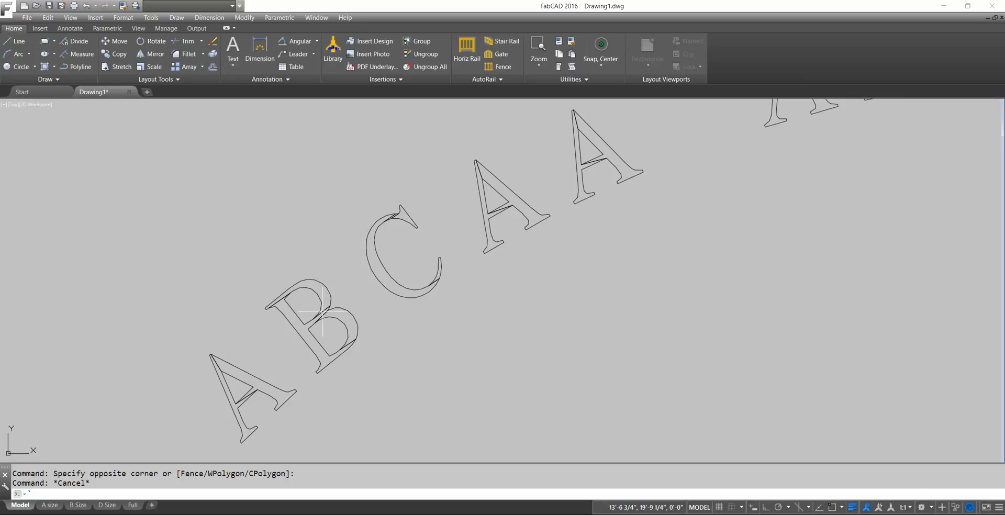
pyautogui.scroll(2, 303, 312)
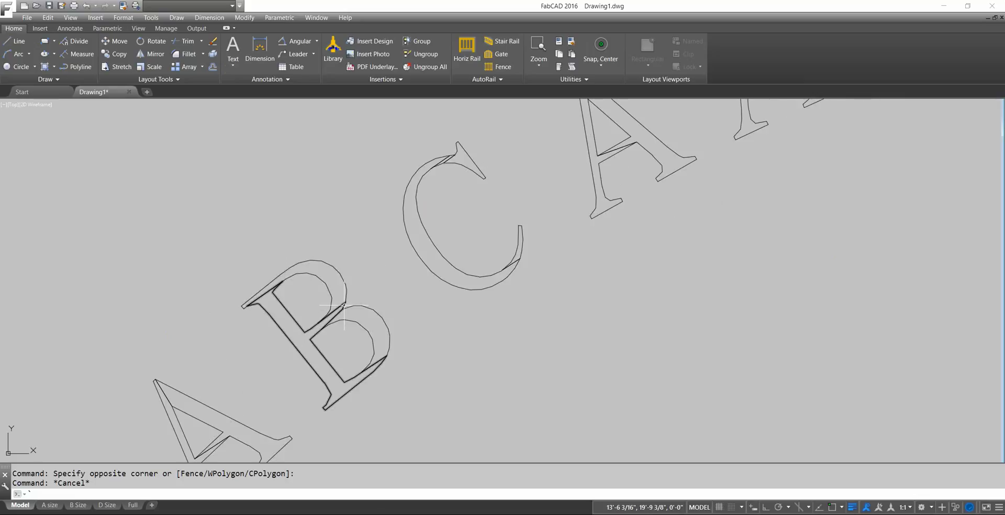
pyautogui.scroll(2, 345, 311)
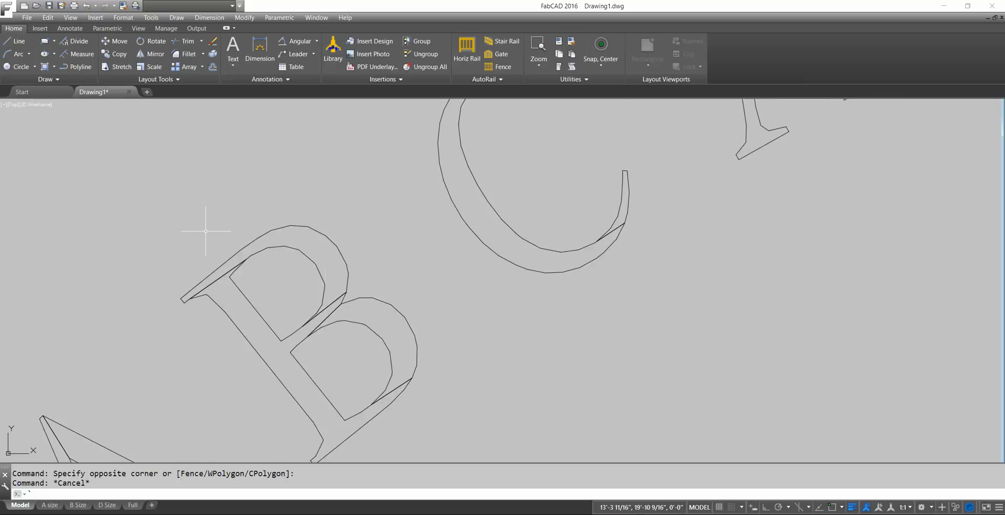
pyautogui.click(214, 52)
pyautogui.click(330, 270)
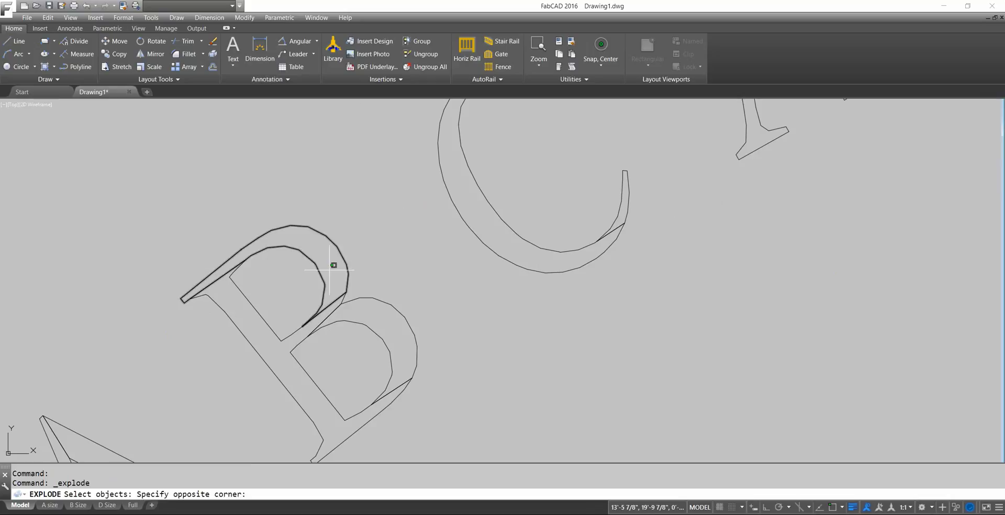
pyautogui.click(308, 274)
pyautogui.click(471, 427)
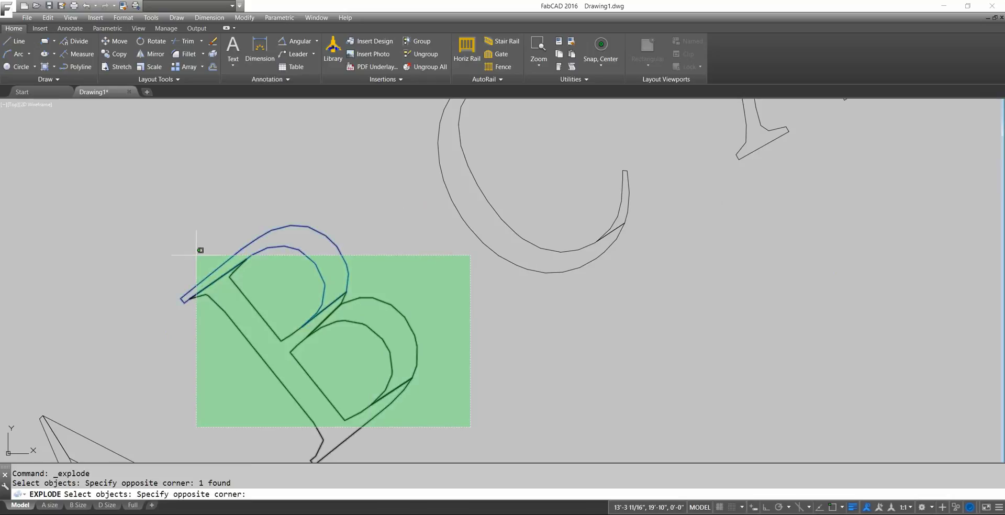
pyautogui.click(199, 257)
pyautogui.press('Return')
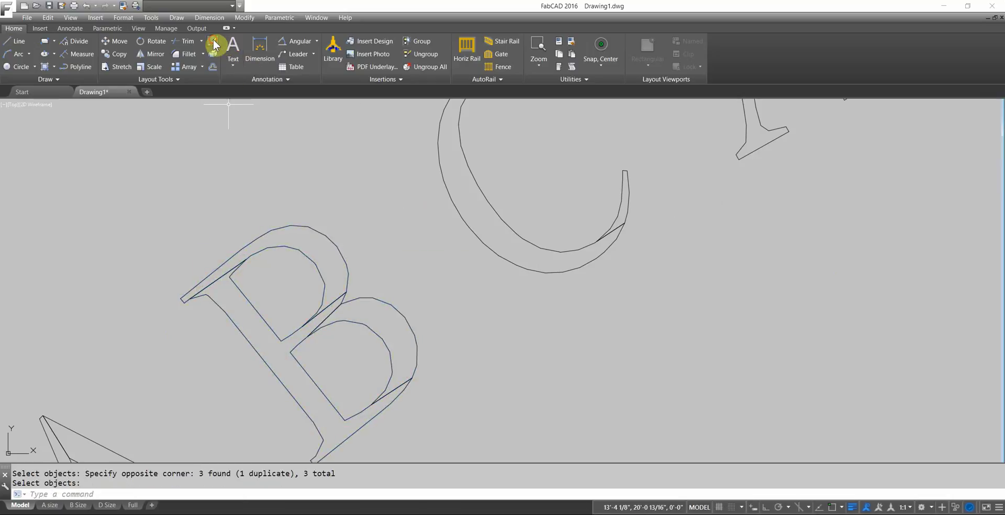
# Step: Erase the stray seam lines where the two bowls of the letter B meet
pyautogui.click(213, 41)
pyautogui.click(332, 303)
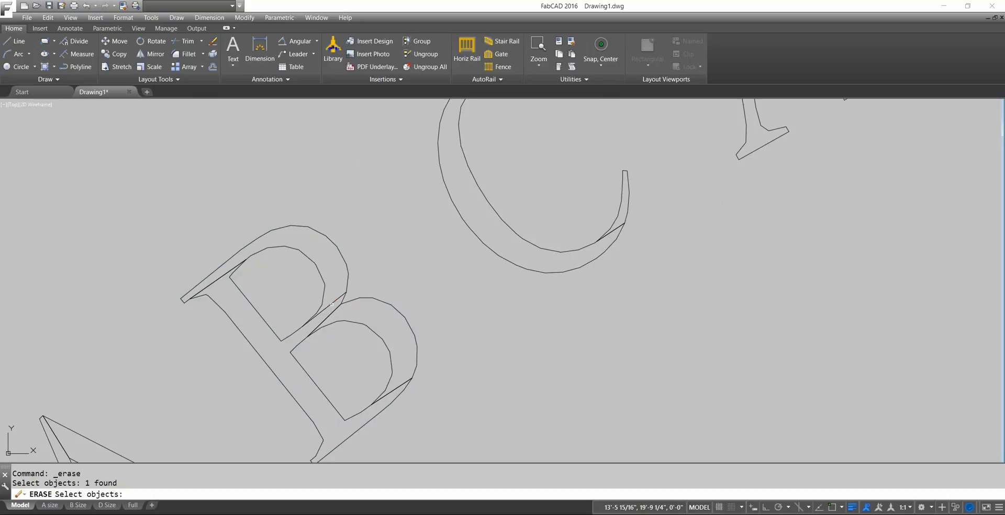
pyautogui.click(331, 289)
pyautogui.click(344, 315)
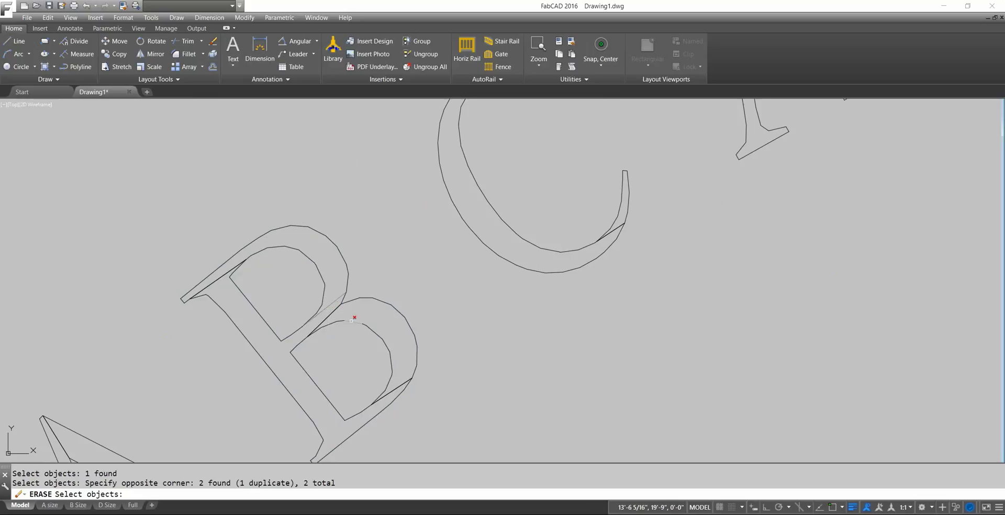
pyautogui.click(336, 315)
pyautogui.click(340, 310)
pyautogui.press('Return')
# Step: Erase the remaining seam lines inside the letter B, at its upper serif and across its lower bowl
pyautogui.press('Return')
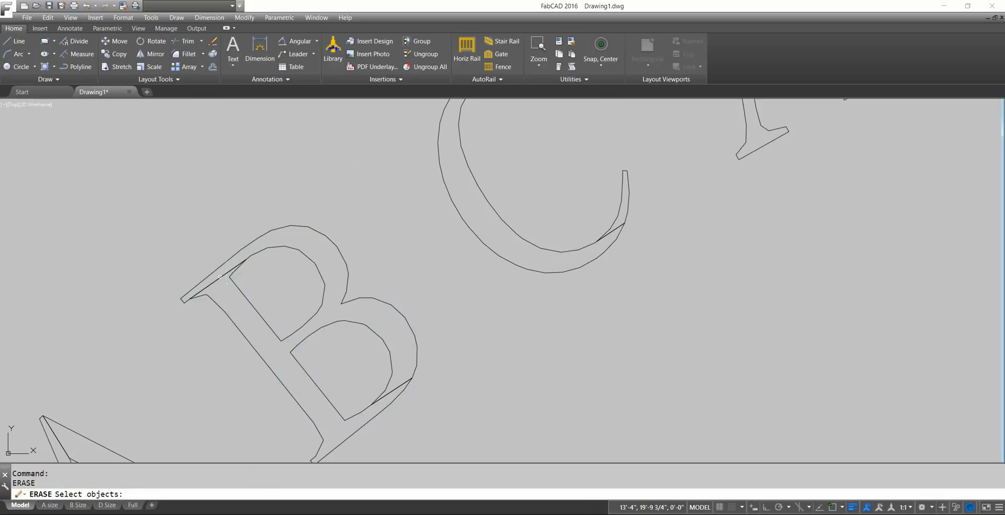
pyautogui.click(226, 287)
pyautogui.click(218, 277)
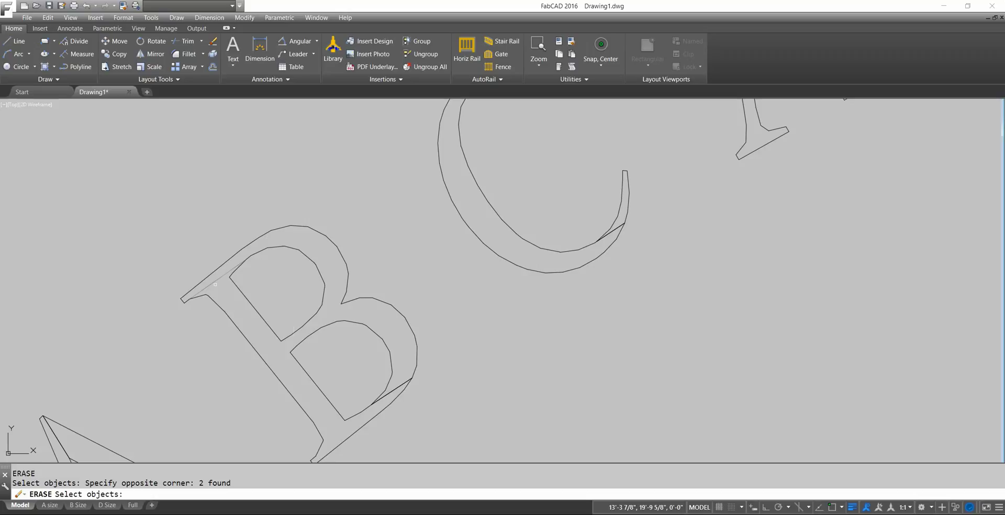
pyautogui.press('Return')
pyautogui.press('Return')
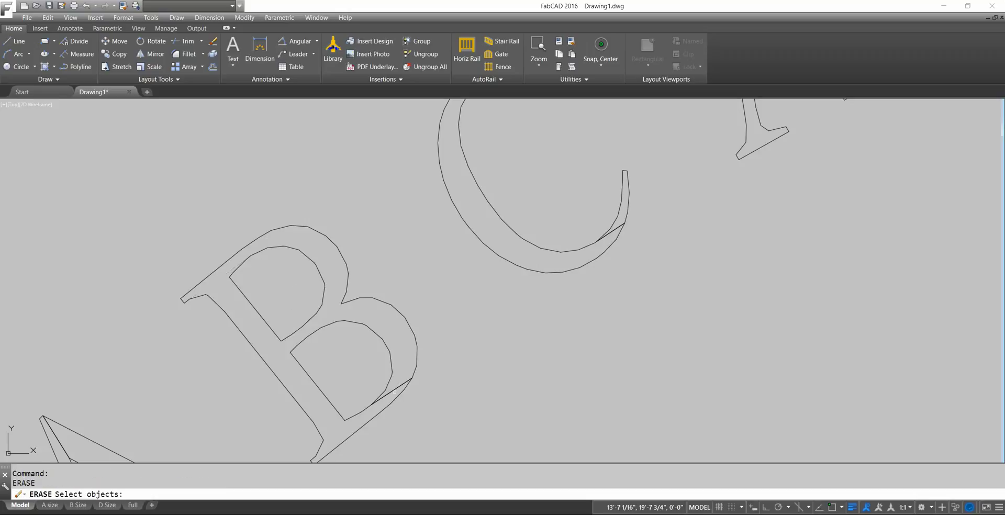
pyautogui.click(393, 394)
pyautogui.click(395, 386)
pyautogui.press('Return')
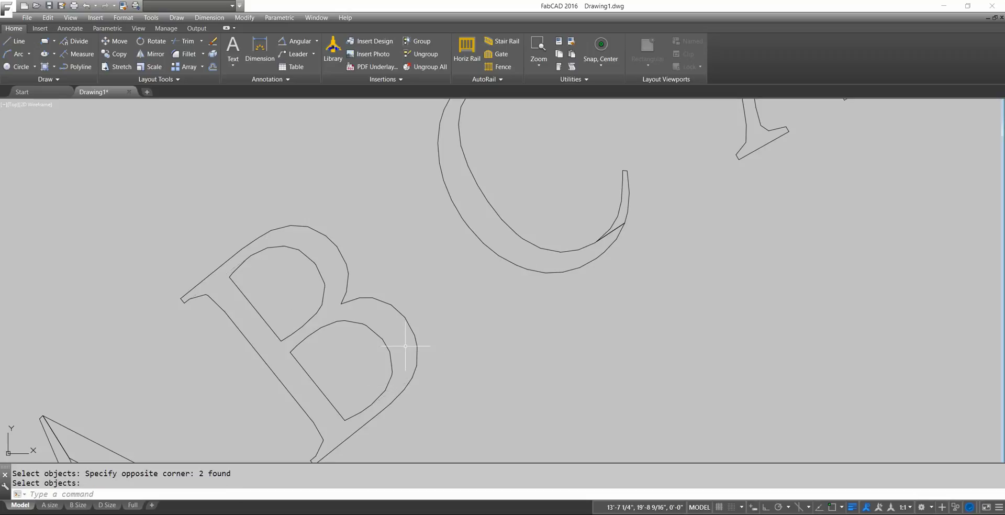
# Step: Explode the outline pieces of the imported letter C into individual lines
pyautogui.scroll(-5, 419, 326)
pyautogui.scroll(4, 466, 291)
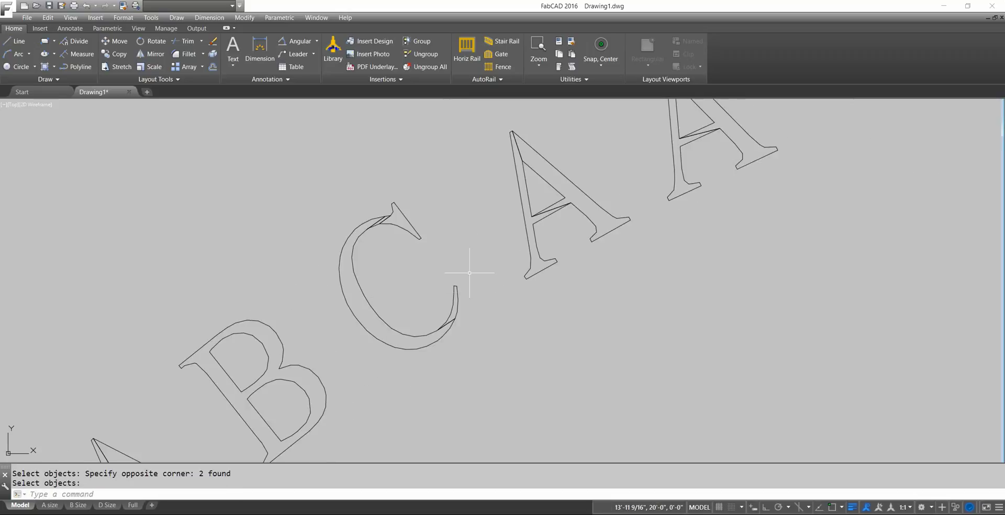
pyautogui.scroll(4, 383, 240)
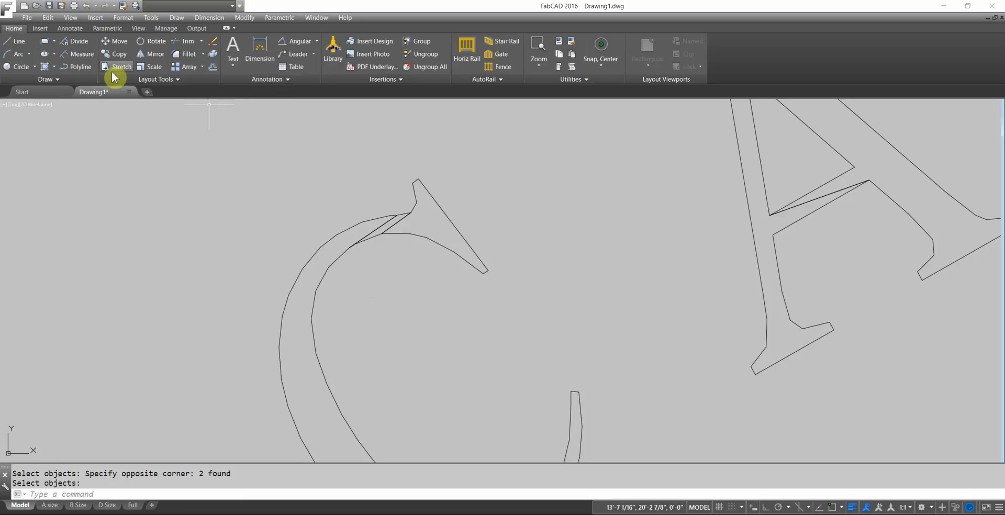
pyautogui.click(213, 54)
pyautogui.click(433, 284)
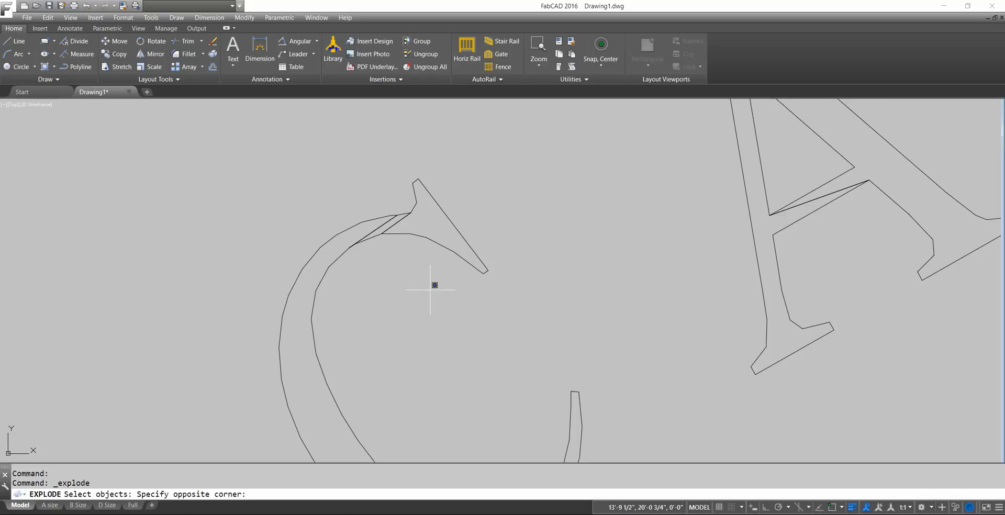
pyautogui.click(321, 188)
pyautogui.click(633, 442)
pyautogui.click(555, 414)
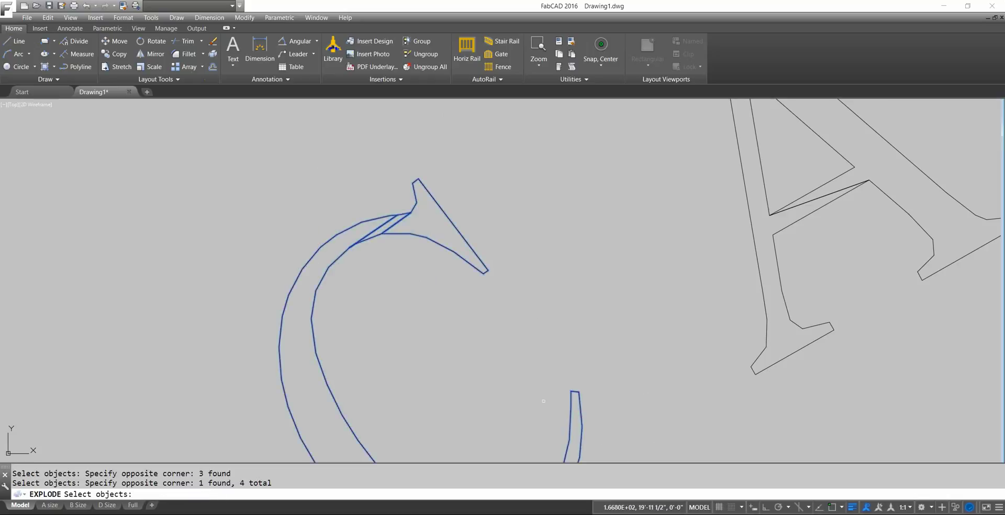
pyautogui.moveTo(535, 316); pyautogui.dragTo(560, 159, button='middle')
pyautogui.press('Escape')
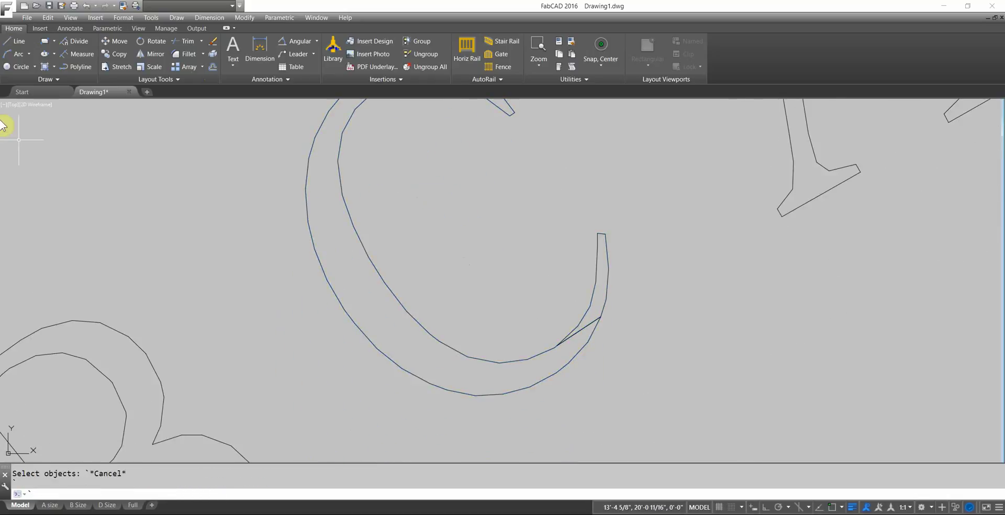
# Step: Erase the stray seam lines across the lower tip of the letter C
pyautogui.click(210, 45)
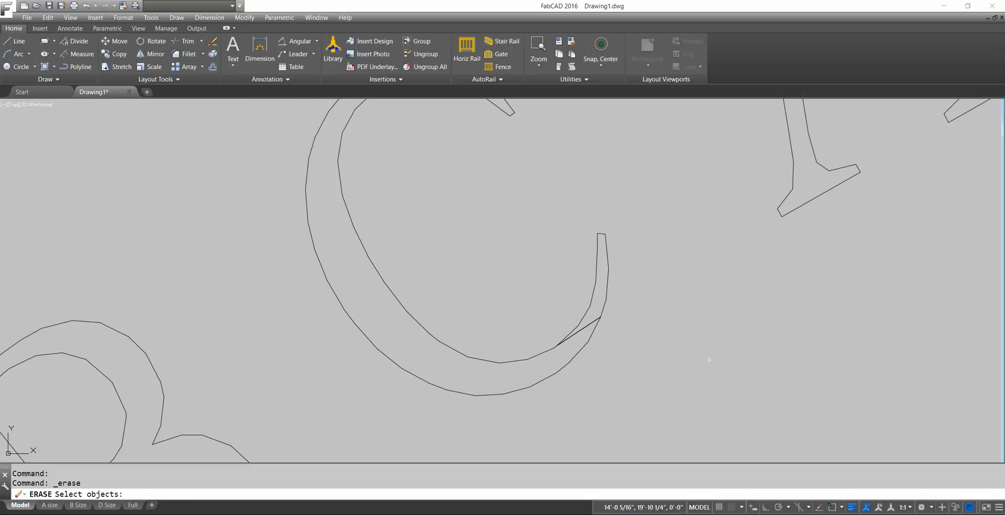
pyautogui.click(590, 324)
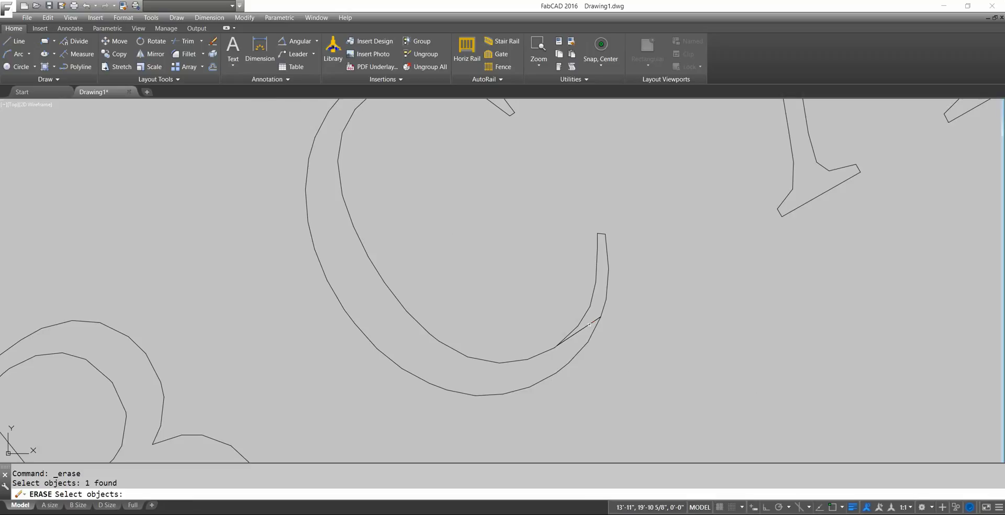
pyautogui.click(594, 314)
pyautogui.click(586, 325)
pyautogui.press('Return')
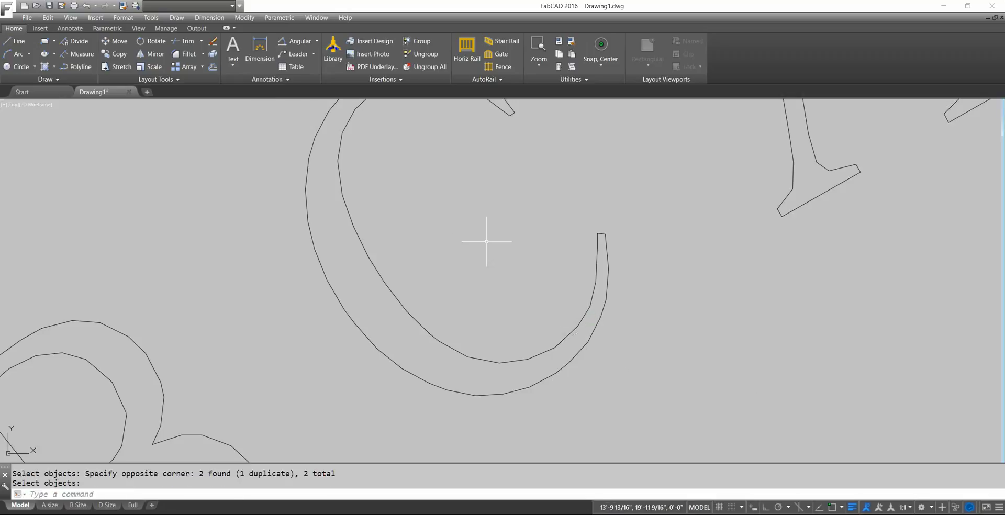
# Step: Erase the four stray seam lines beside the upper serif of the letter C
pyautogui.moveTo(487, 241); pyautogui.dragTo(525, 392, button='middle')
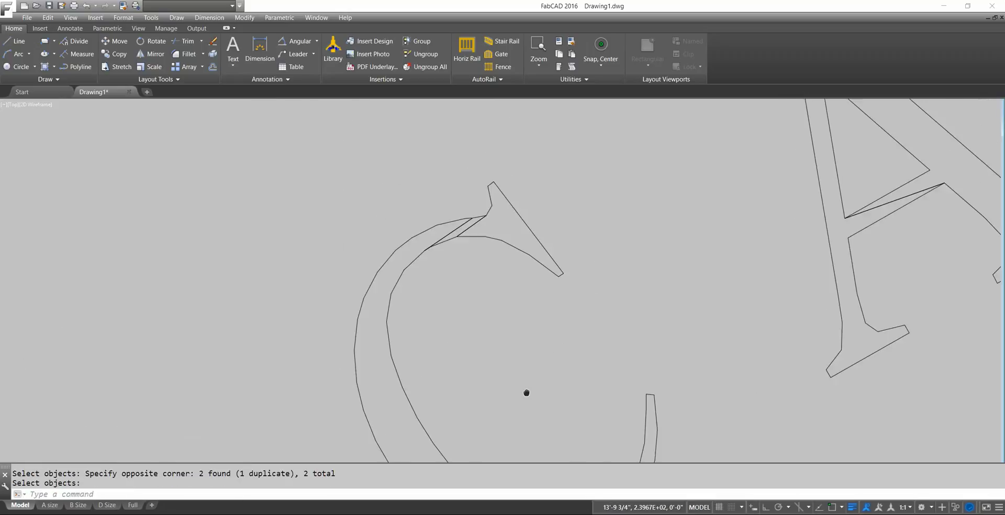
pyautogui.click(213, 43)
pyautogui.click(479, 225)
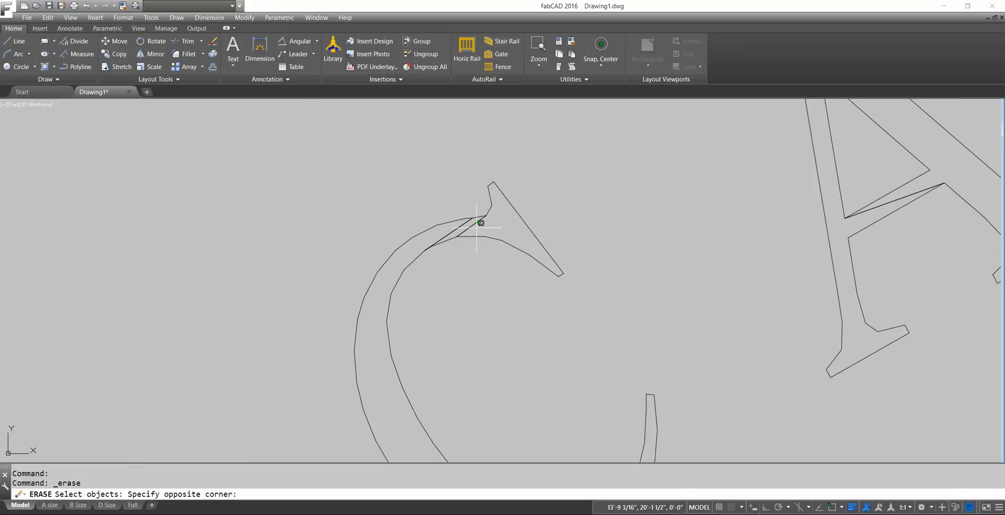
pyautogui.click(443, 215)
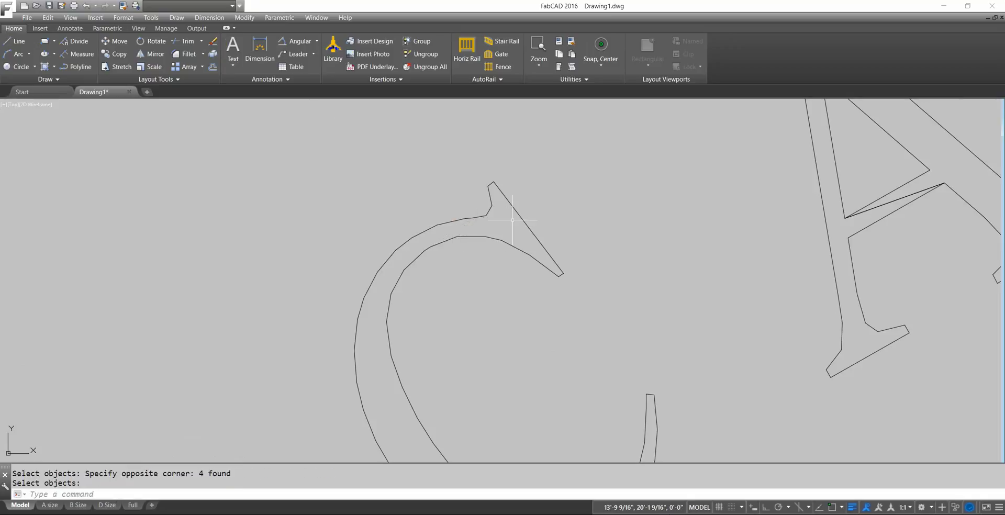
# Step: Join the individual lines of the cleaned letter C into polylines
pyautogui.scroll(-2, 513, 220)
pyautogui.scroll(-2, 476, 299)
pyautogui.moveTo(461, 298); pyautogui.dragTo(337, 298, button='middle')
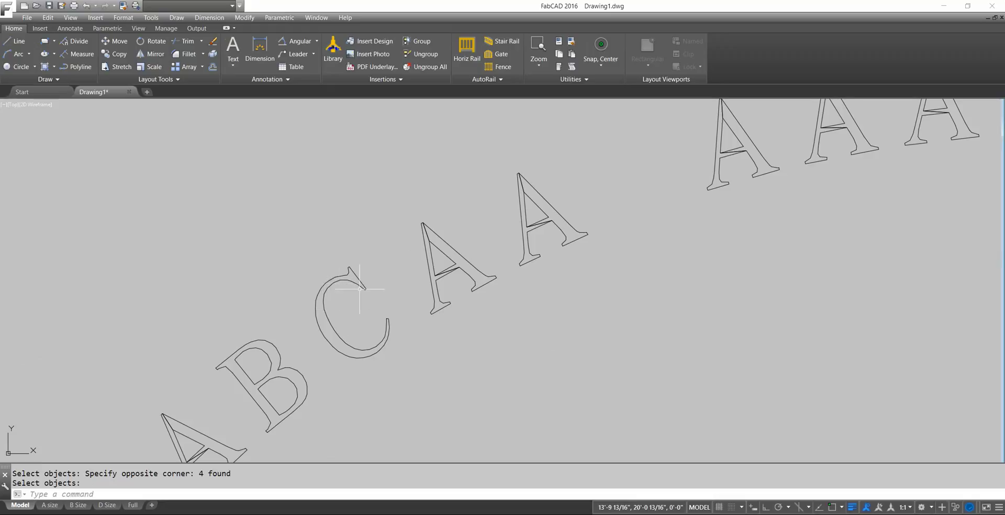
pyautogui.click(178, 79)
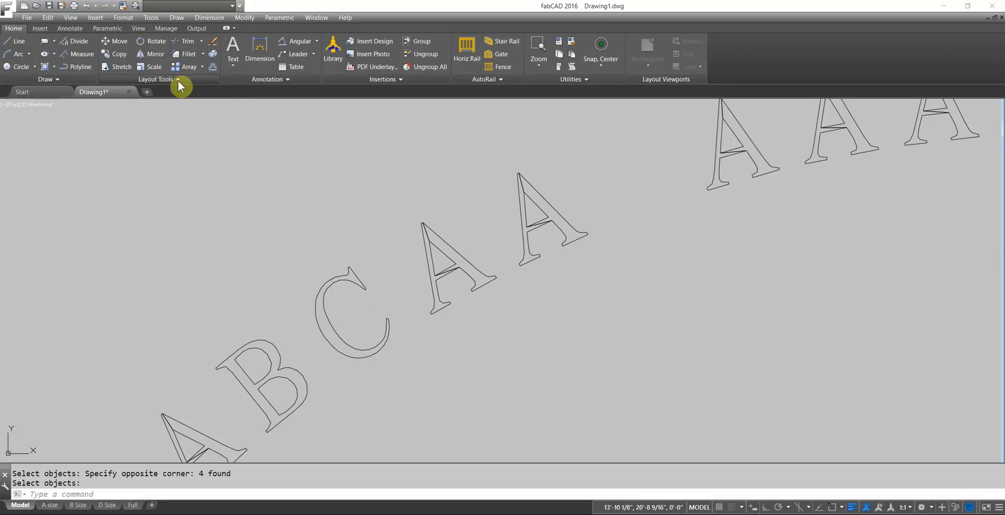
pyautogui.click(147, 107)
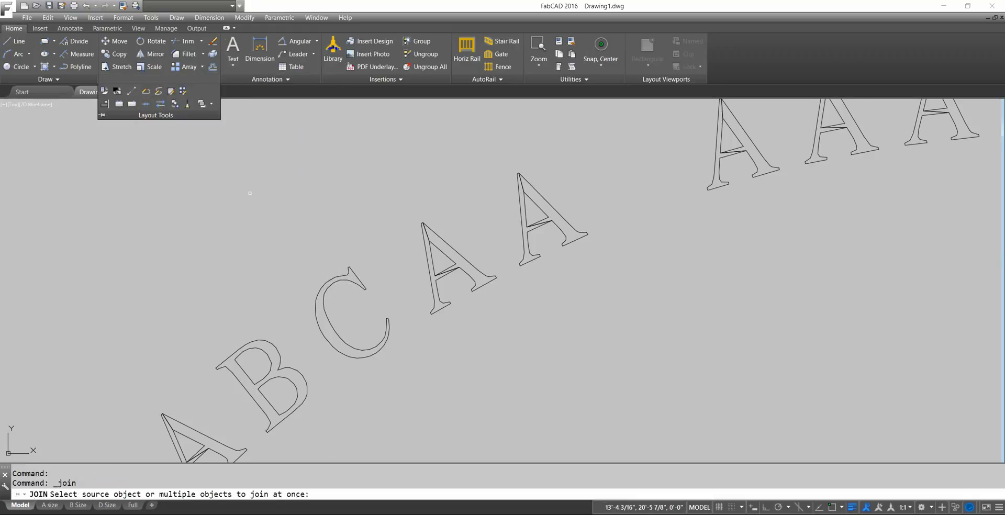
pyautogui.click(310, 241)
pyautogui.click(423, 403)
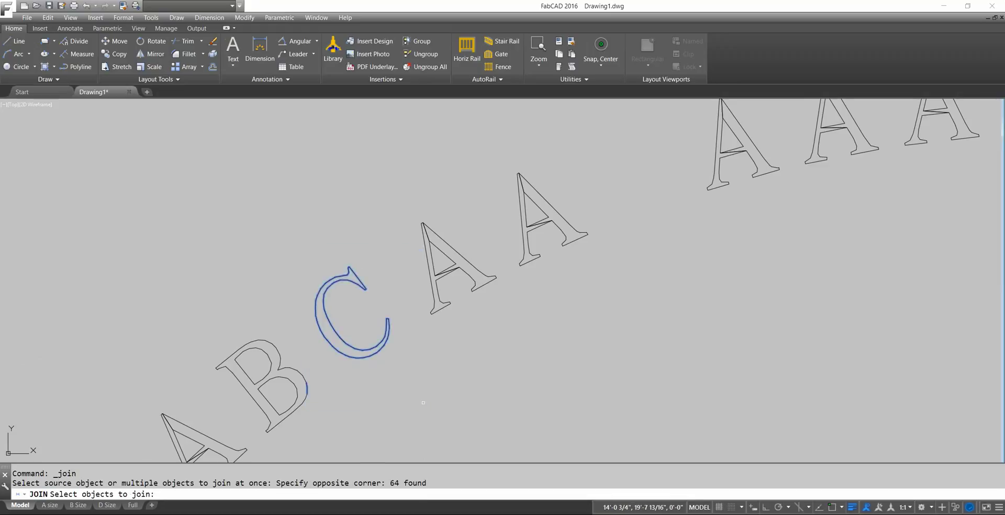
pyautogui.press('Return')
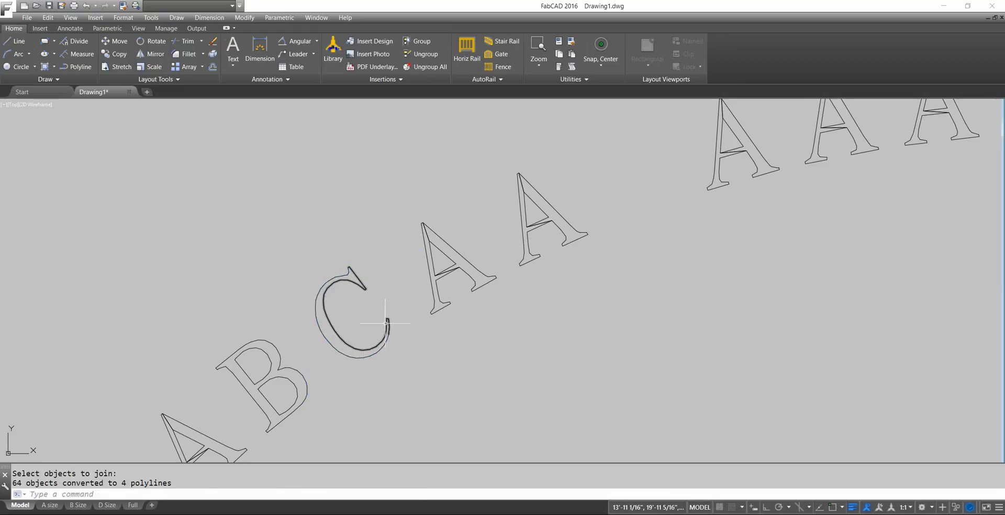
# Step: Select the joined letter C and examine the vertices along its lower curve, then clear the selection
pyautogui.scroll(10, 391, 334)
pyautogui.click(451, 324)
pyautogui.click(376, 273)
pyautogui.click(378, 275)
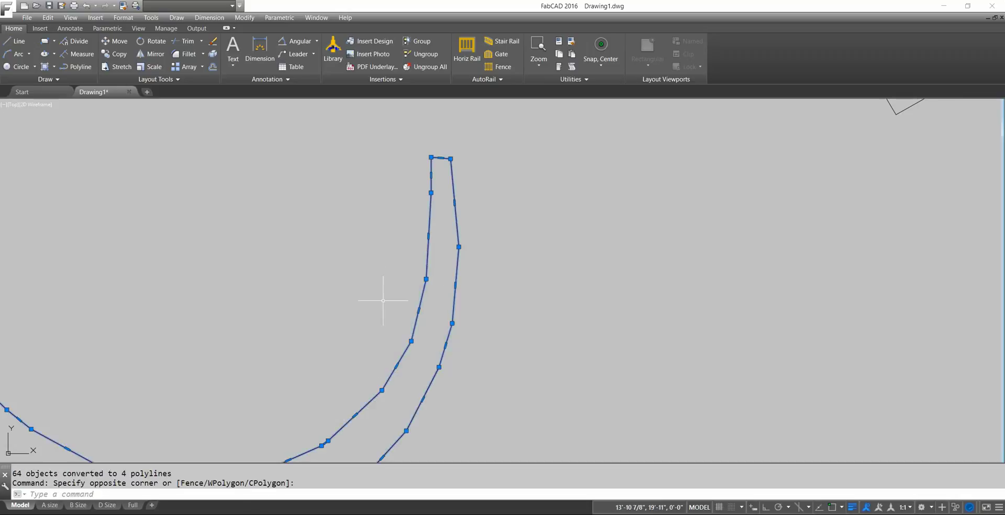
pyautogui.scroll(5, 431, 296)
pyautogui.scroll(-5, 655, 278)
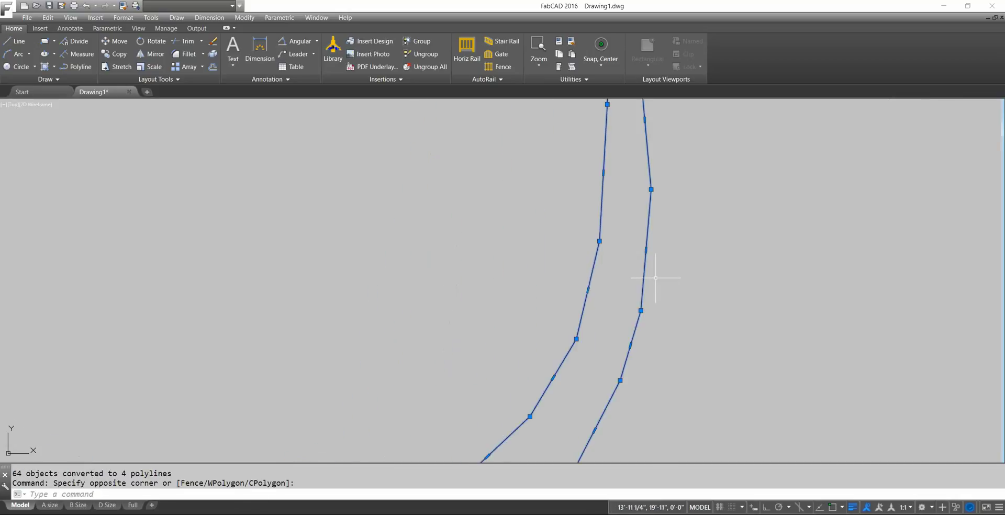
pyautogui.scroll(-4, 655, 278)
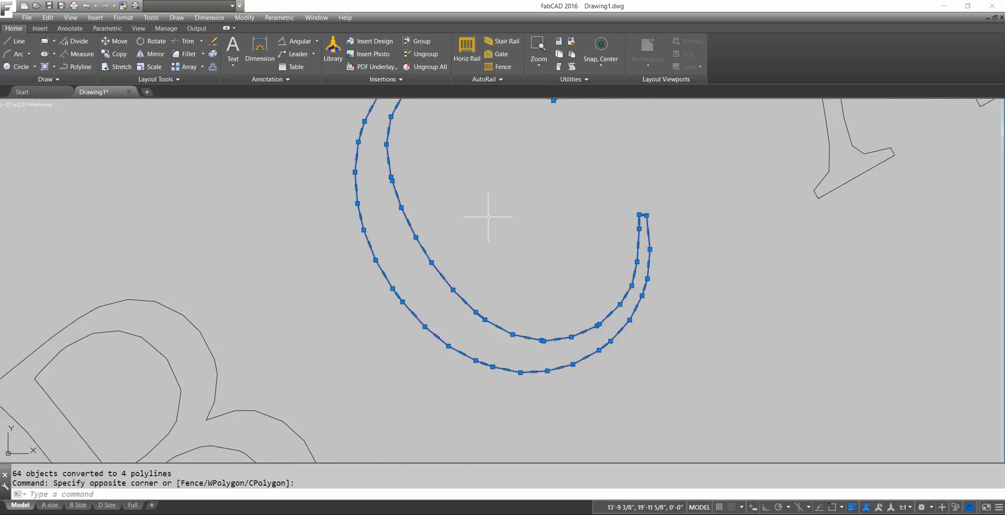
pyautogui.press('Escape')
# Step: Move the whole imported outline lettering farther left, well clear of the original lettered arc
pyautogui.scroll(-6, 437, 222)
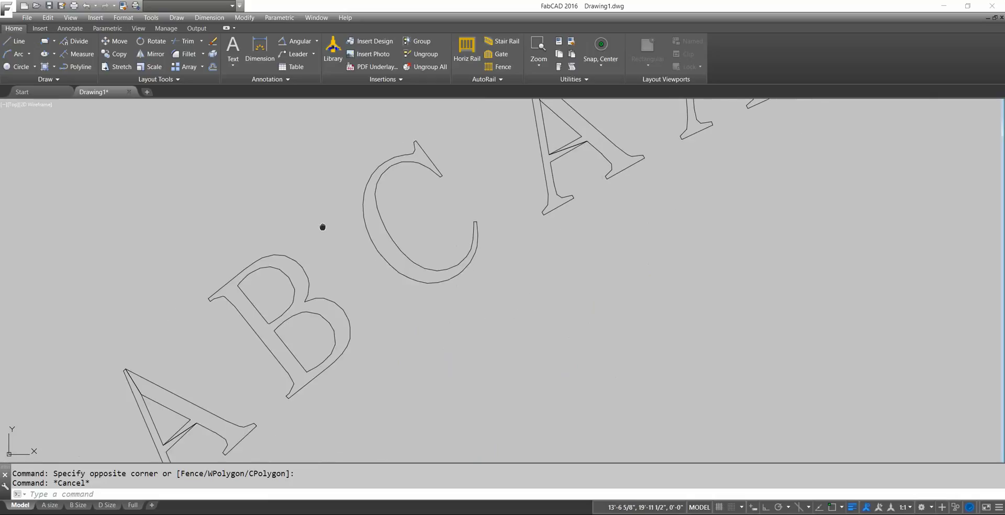
pyautogui.scroll(-5, 445, 236)
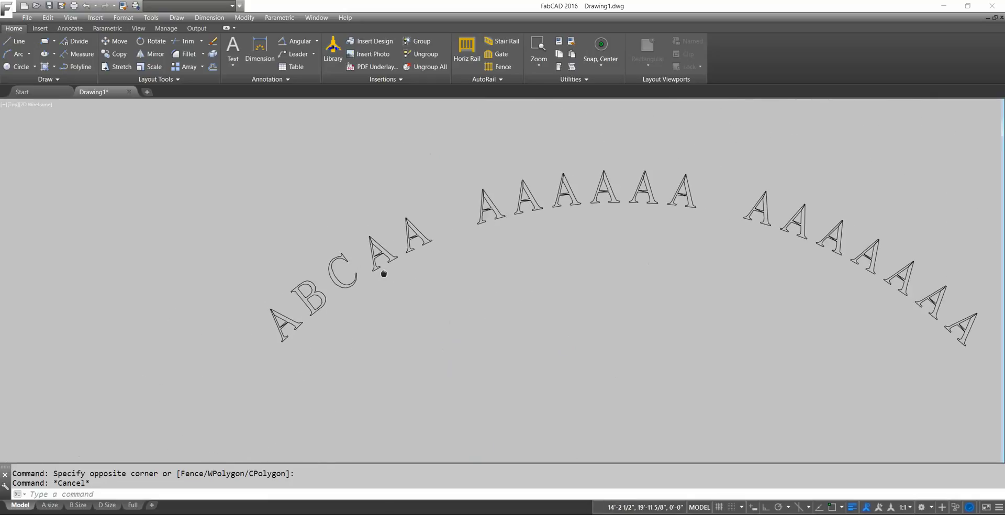
pyautogui.scroll(-3, 574, 296)
pyautogui.moveTo(579, 291); pyautogui.dragTo(458, 273, button='middle')
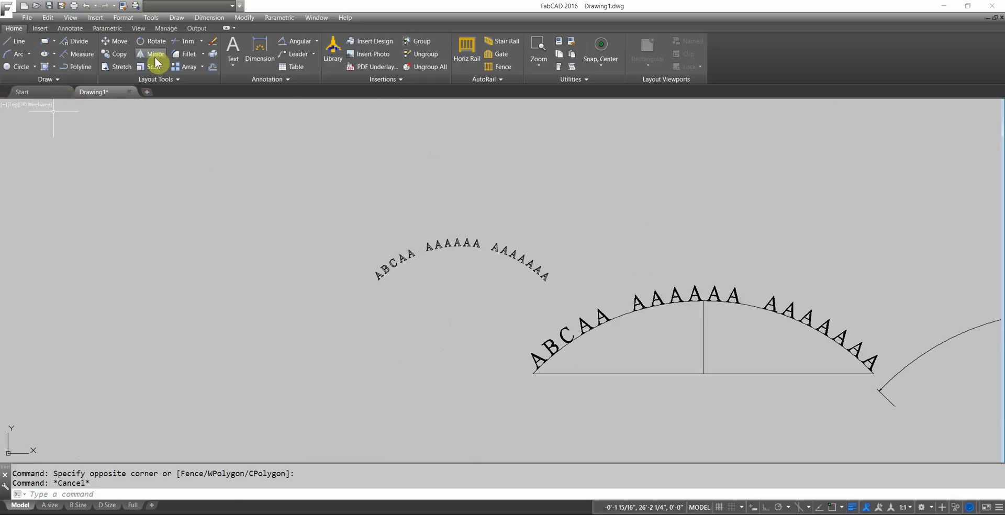
pyautogui.click(116, 41)
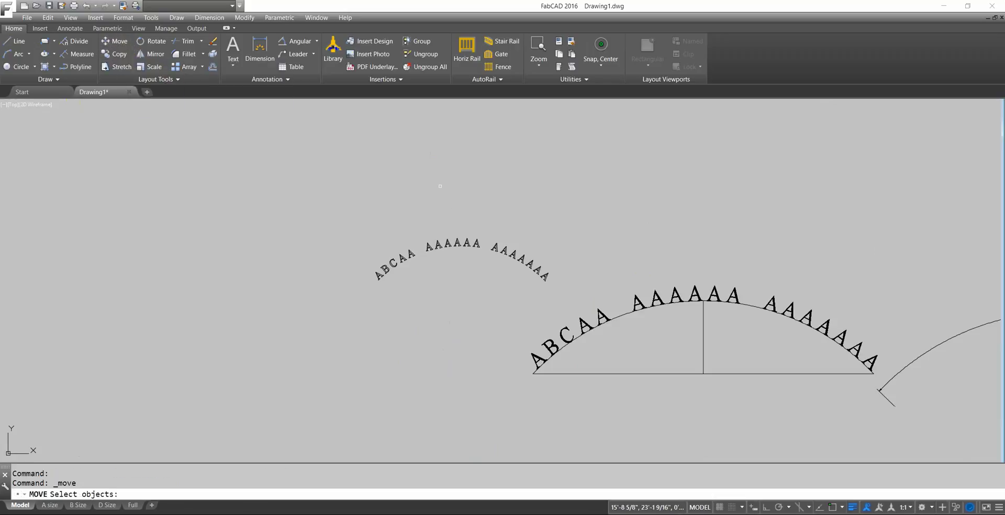
pyautogui.click(578, 290)
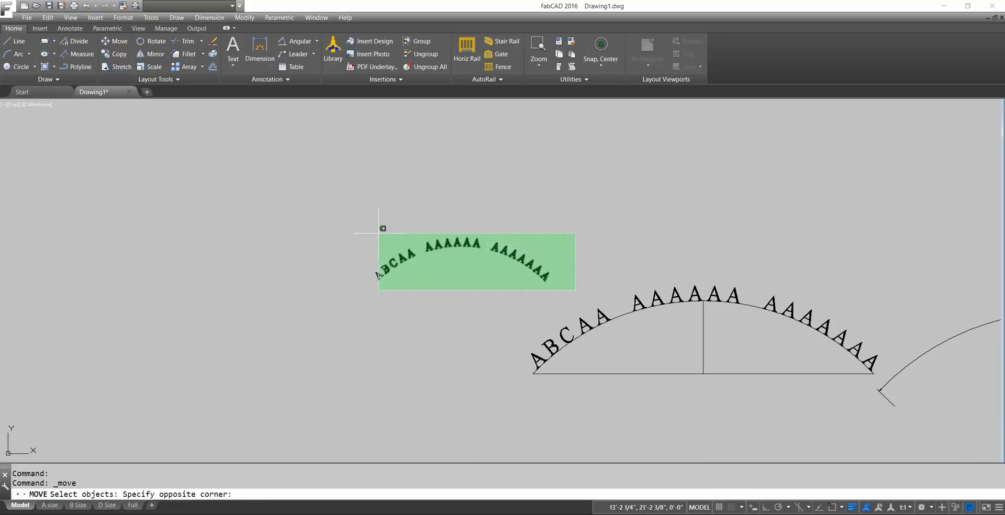
pyautogui.click(344, 208)
pyautogui.press('Return')
pyautogui.click(508, 235)
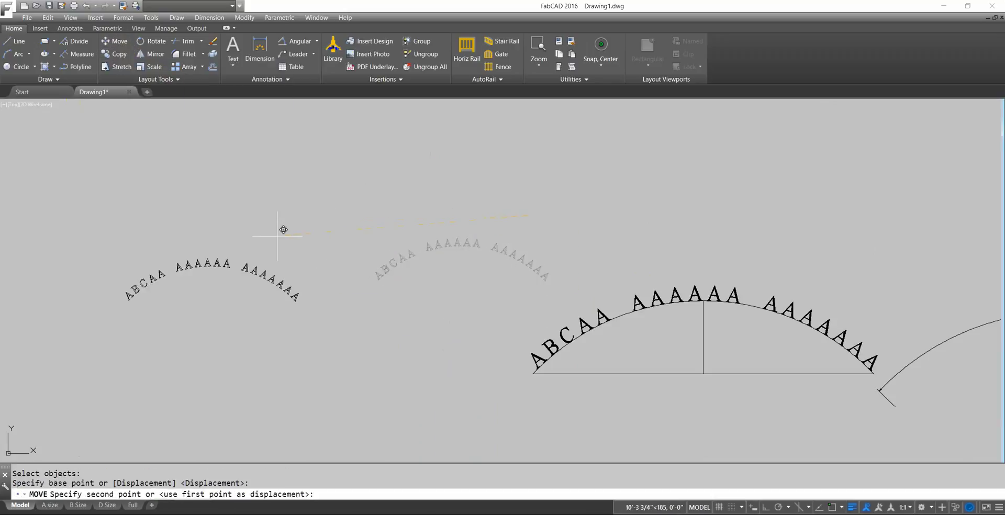
pyautogui.click(244, 260)
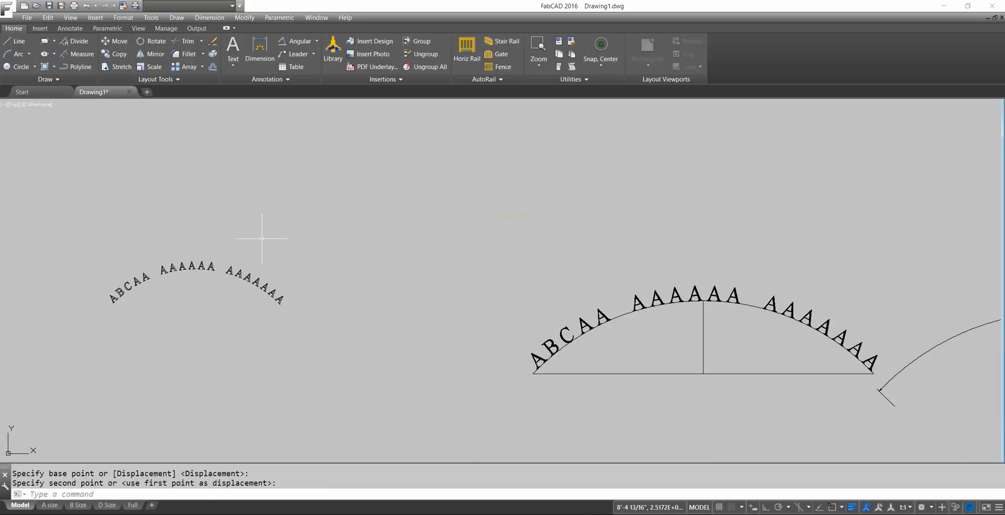
# Step: Copy the original lettering's arc to a spot just below the imported outline lettering
pyautogui.click(107, 54)
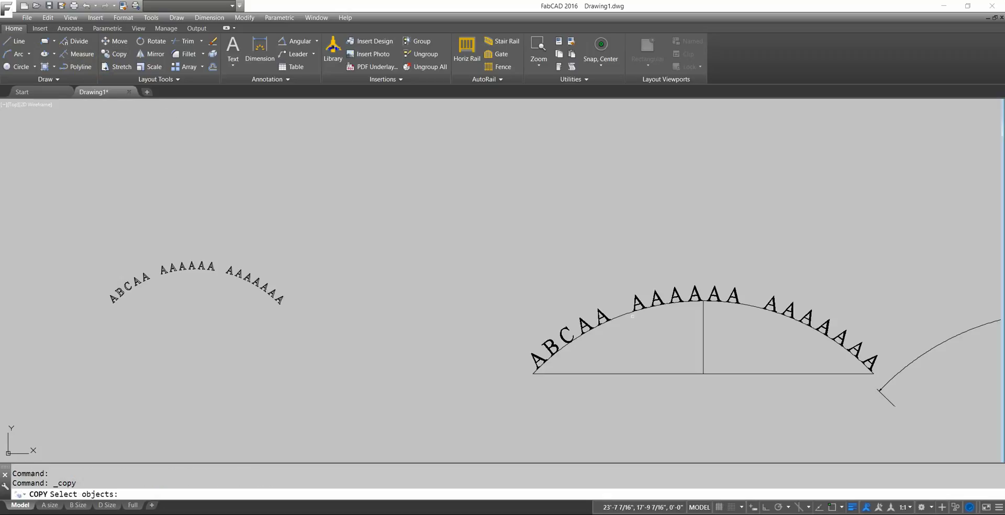
pyautogui.click(619, 325)
pyautogui.press('Return')
pyautogui.click(638, 338)
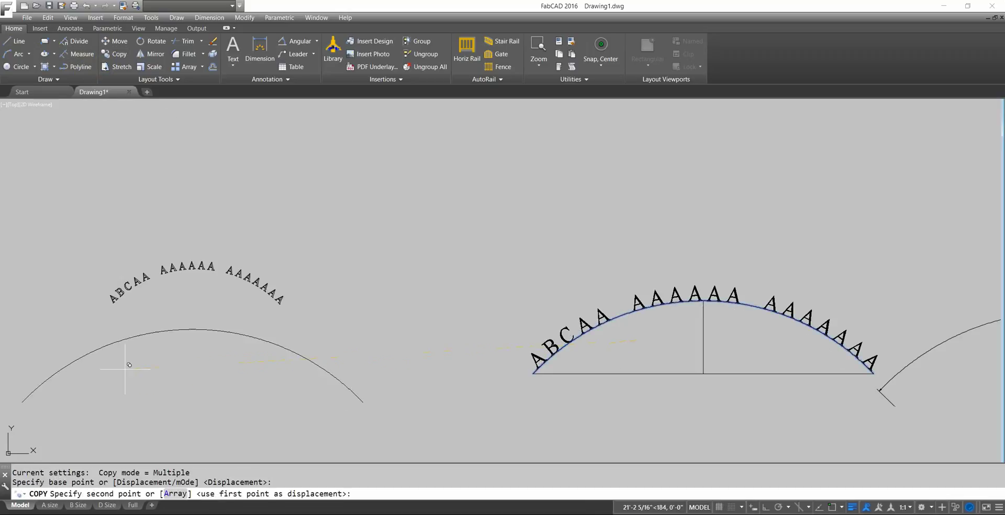
pyautogui.click(141, 342)
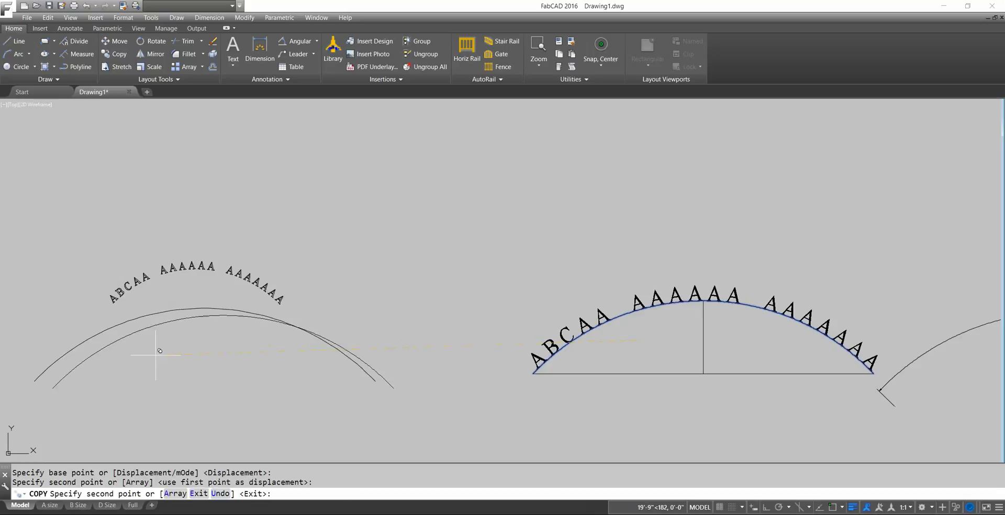
pyautogui.moveTo(178, 332); pyautogui.dragTo(247, 316, button='middle')
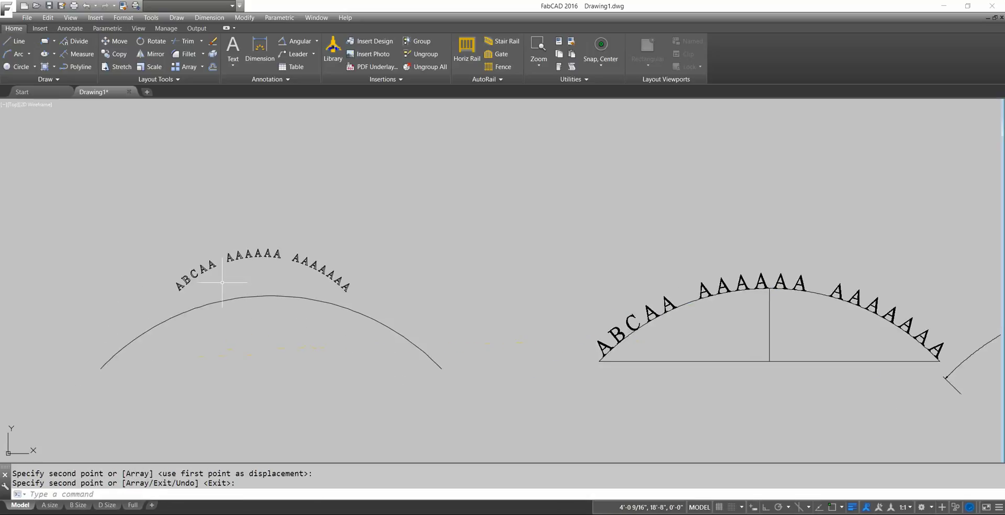
# Step: Scale the imported outline lettering by reference, using the span from the first letter's base to the last letter's base, to 14'
pyautogui.scroll(2, 209, 282)
pyautogui.click(148, 66)
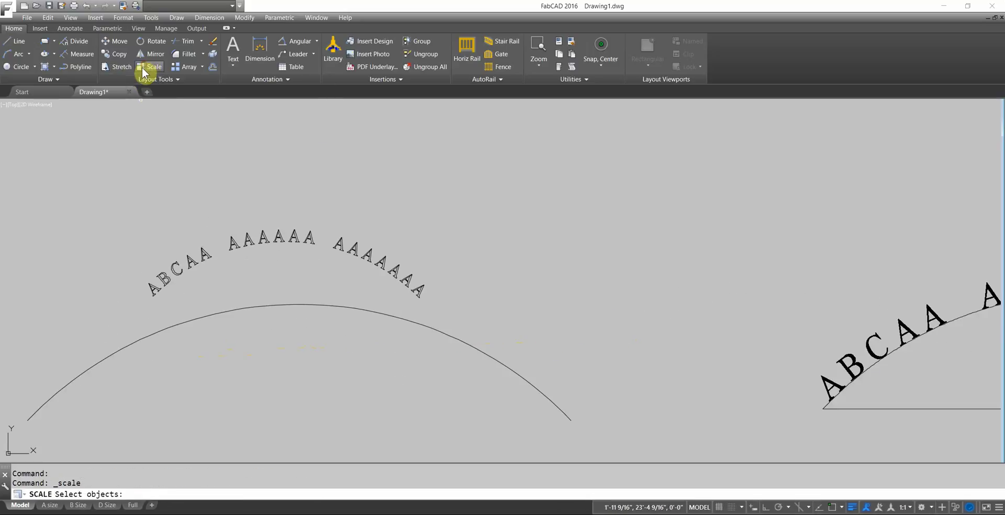
pyautogui.click(444, 301)
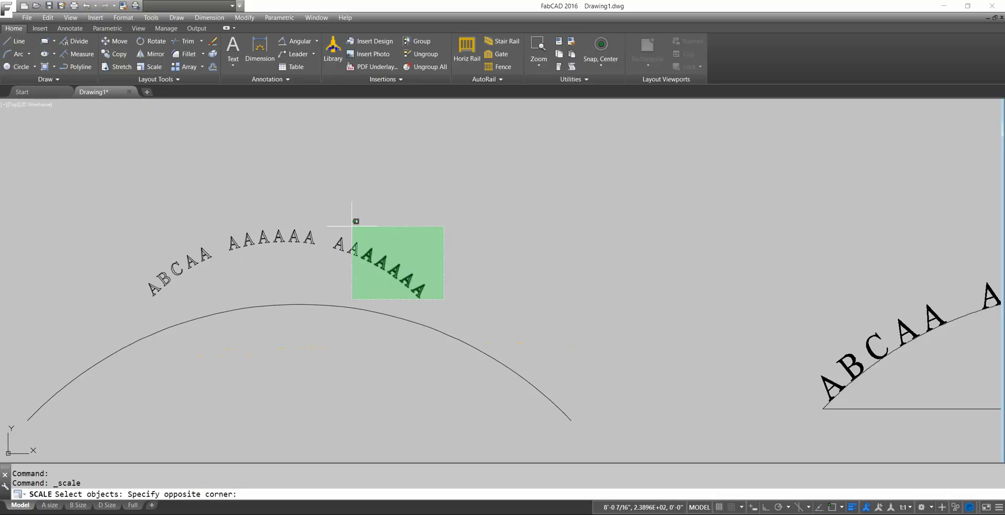
pyautogui.click(124, 231)
pyautogui.press('Return')
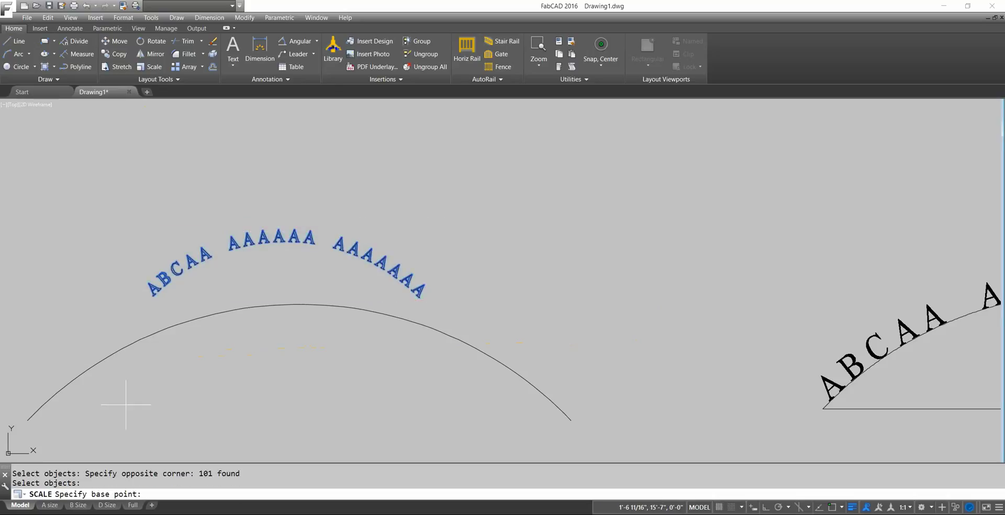
pyautogui.click(279, 287)
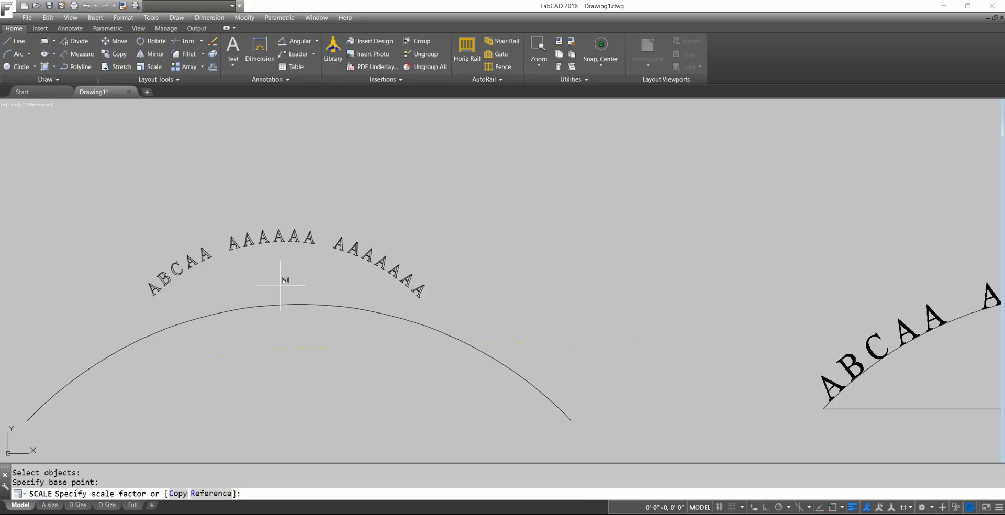
pyautogui.click(209, 493)
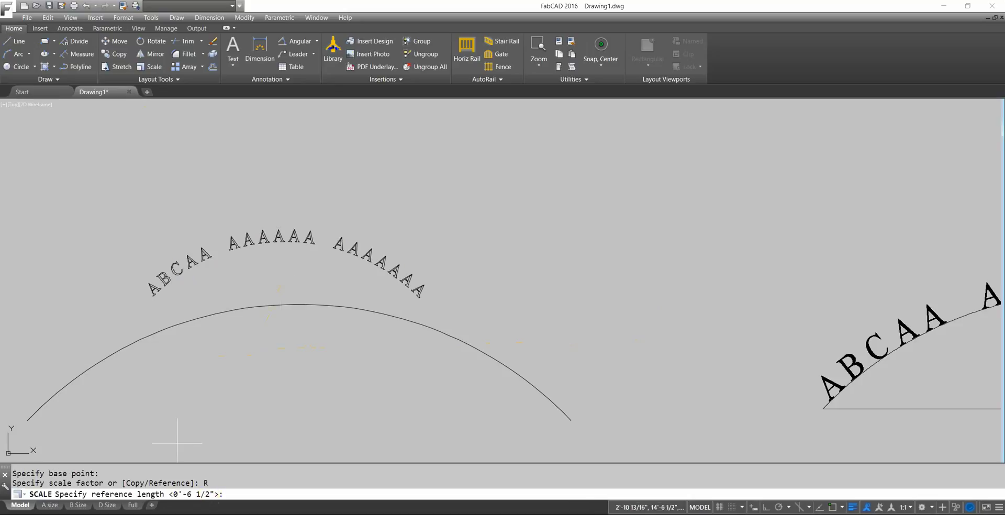
pyautogui.click(150, 296)
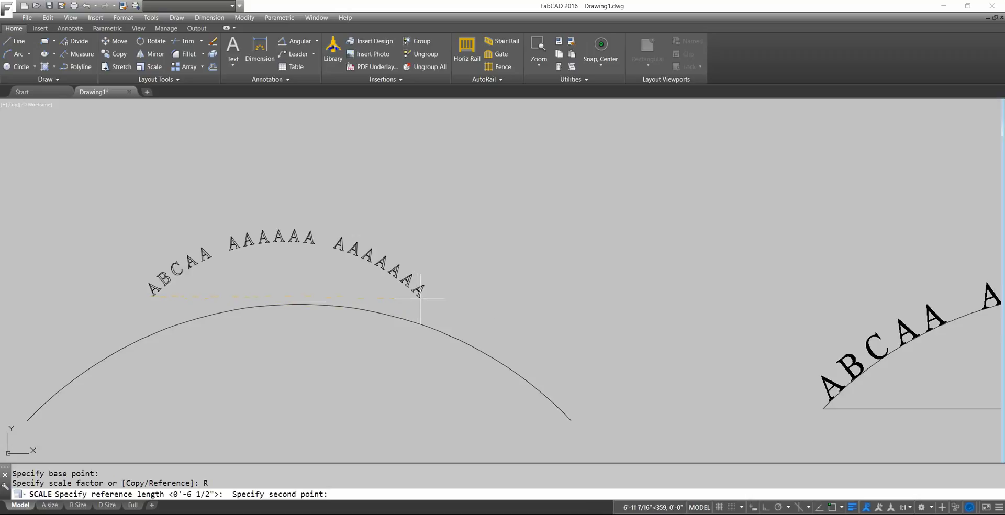
pyautogui.click(423, 300)
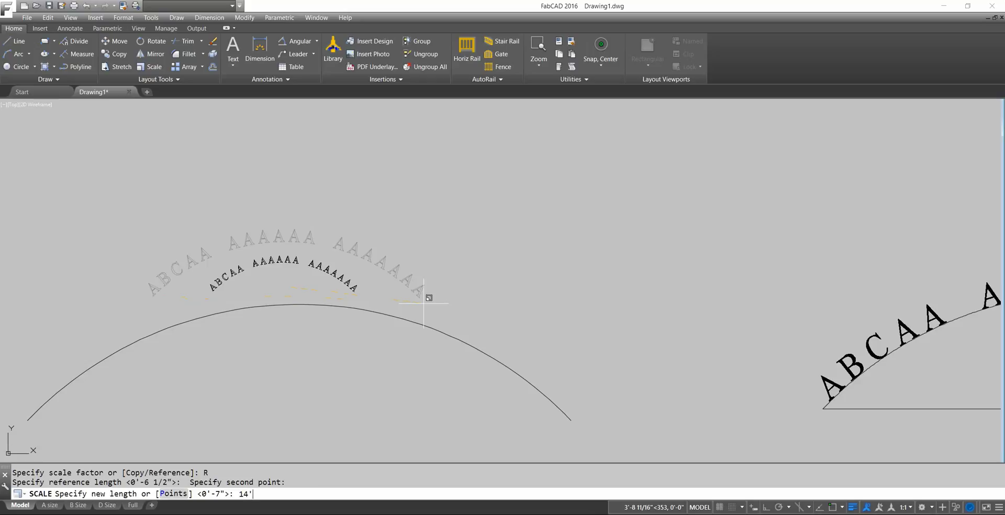
pyautogui.press('Return')
# Step: Move the copied arc up so it sits just beneath the bases of the scaled outline letters
pyautogui.scroll(-2, 367, 288)
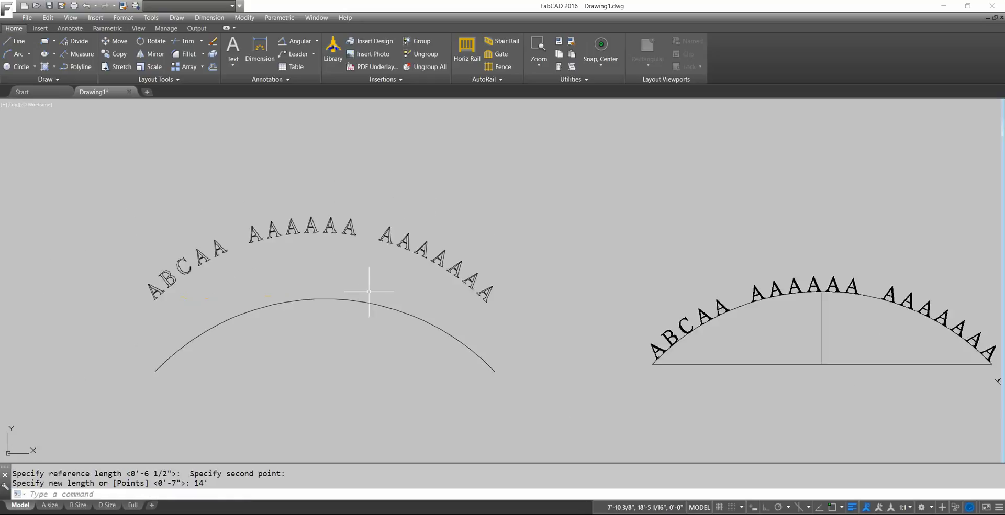
pyautogui.click(121, 41)
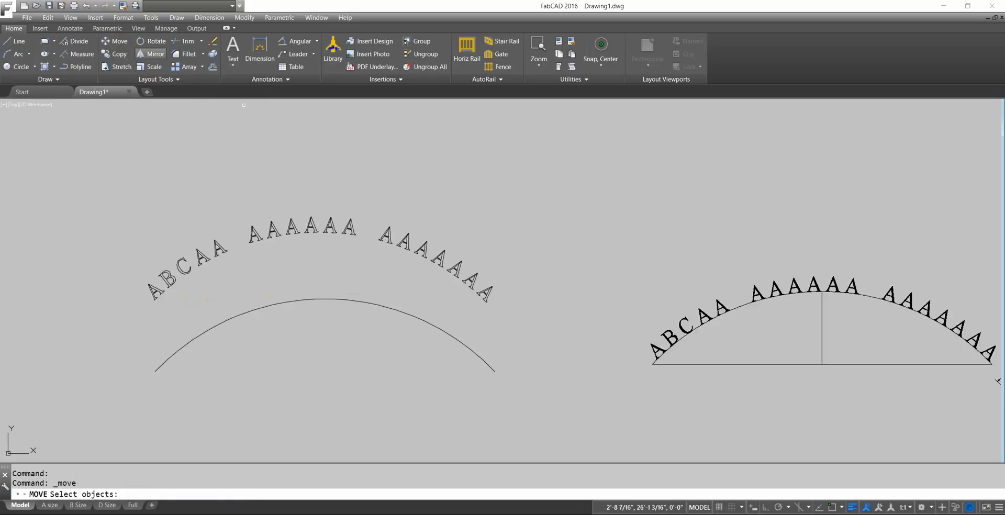
pyautogui.click(367, 358)
pyautogui.click(269, 287)
pyautogui.press('Return')
pyautogui.click(383, 414)
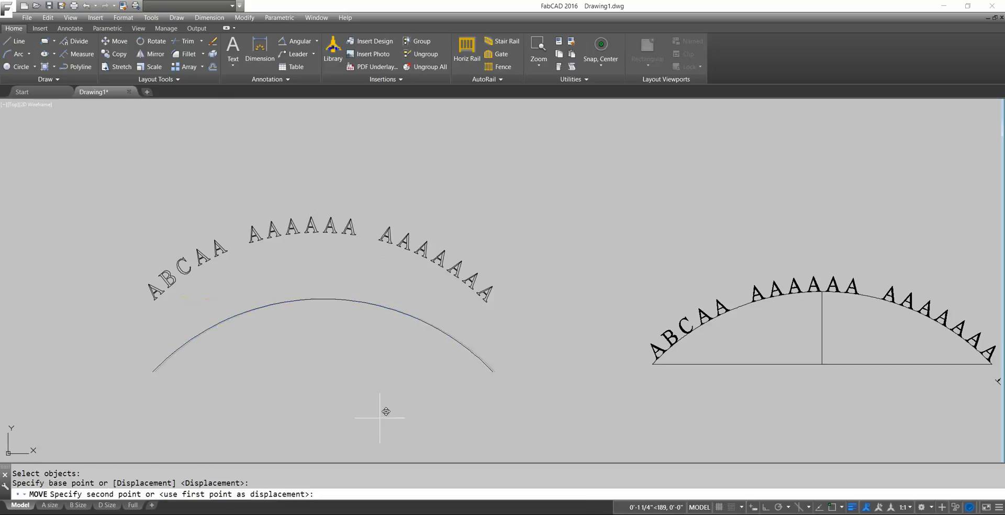
pyautogui.click(380, 347)
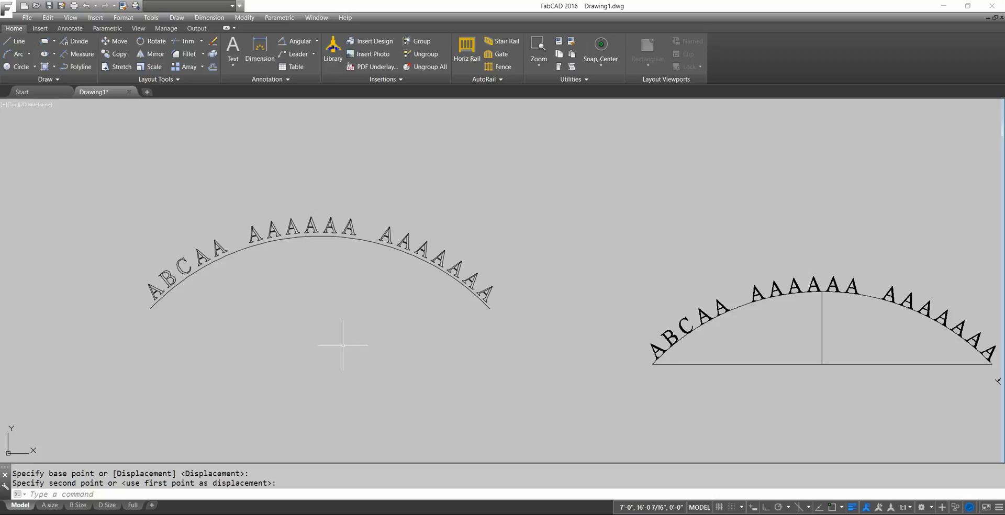
# Step: Examine how the scaled outline letters follow the arc, both up close and across the whole lettering
pyautogui.scroll(4, 281, 215)
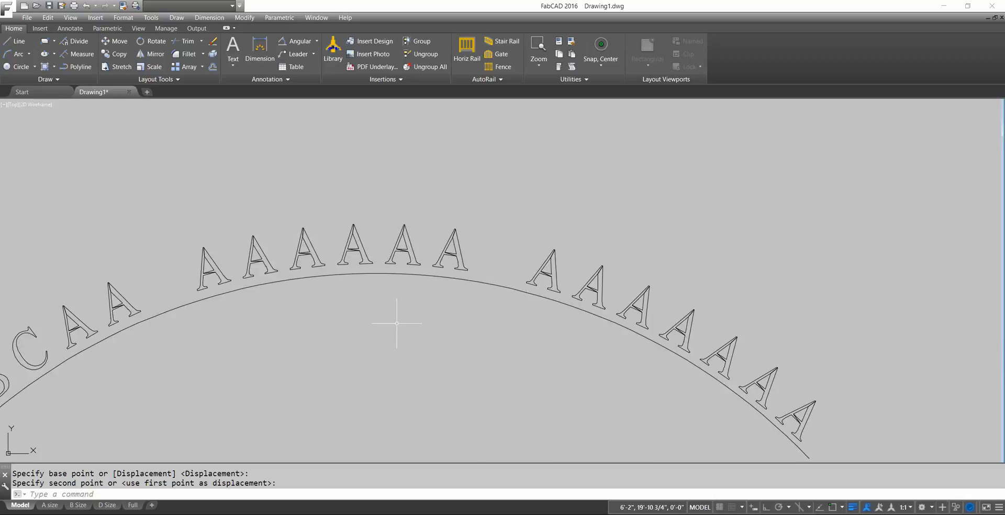
pyautogui.scroll(-4, 399, 316)
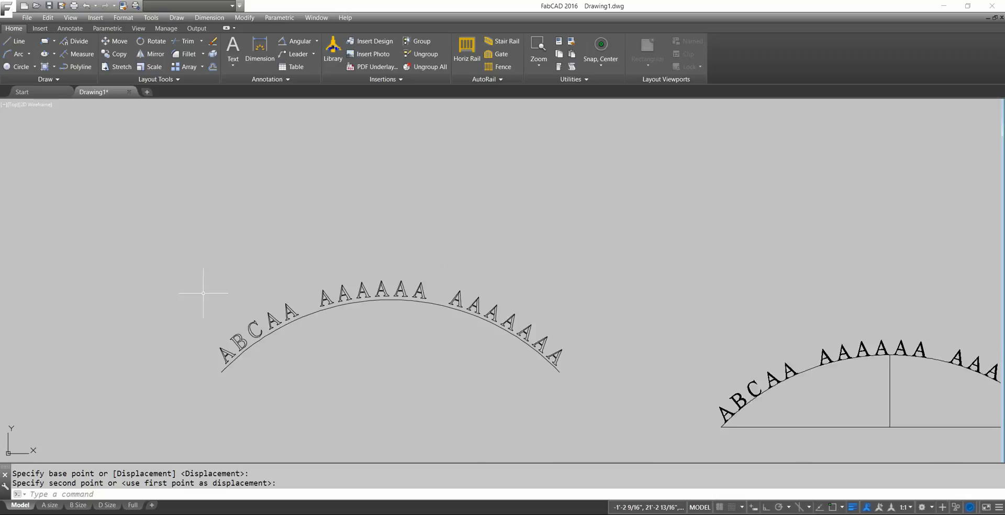
pyautogui.scroll(2, 293, 337)
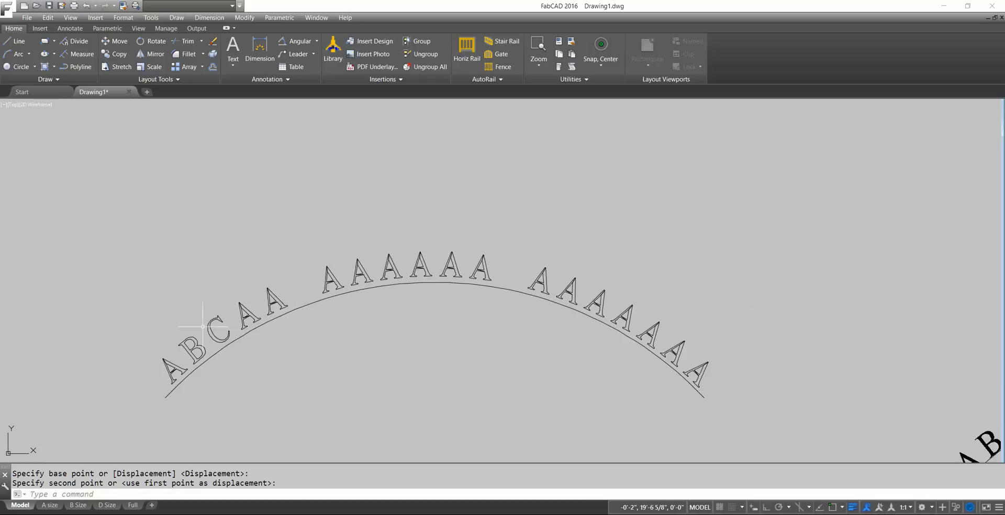
pyautogui.scroll(2, 202, 326)
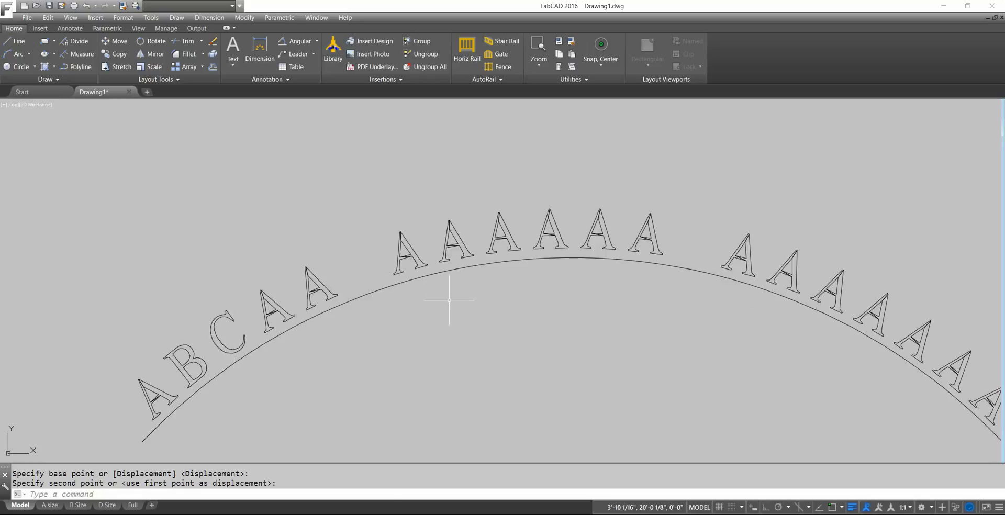
pyautogui.scroll(-4, 451, 300)
pyautogui.scroll(2, 440, 312)
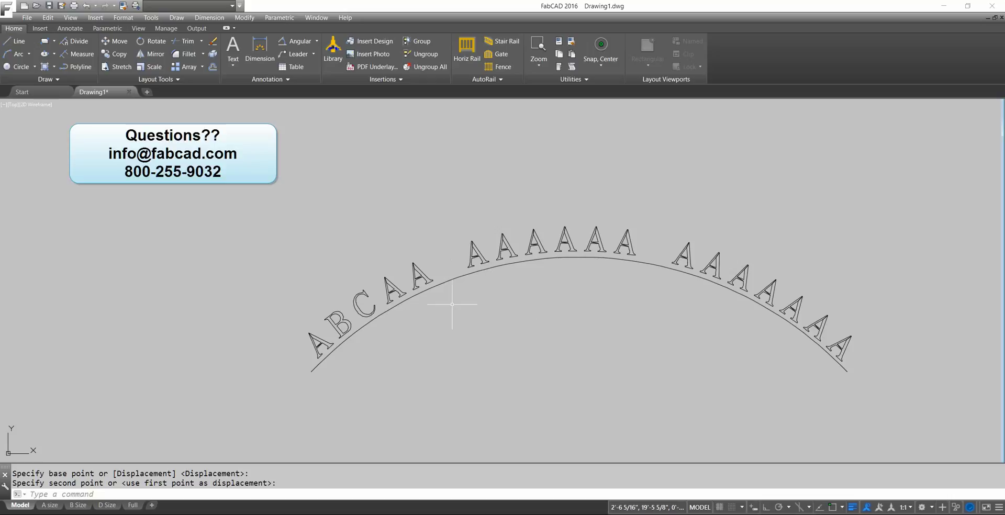
pyautogui.scroll(-2, 457, 298)
pyautogui.moveTo(539, 286)
pyautogui.mouseDown(button='middle')
pyautogui.moveTo(535, 276)
pyautogui.moveTo(428, 300)
pyautogui.mouseUp(button='middle')
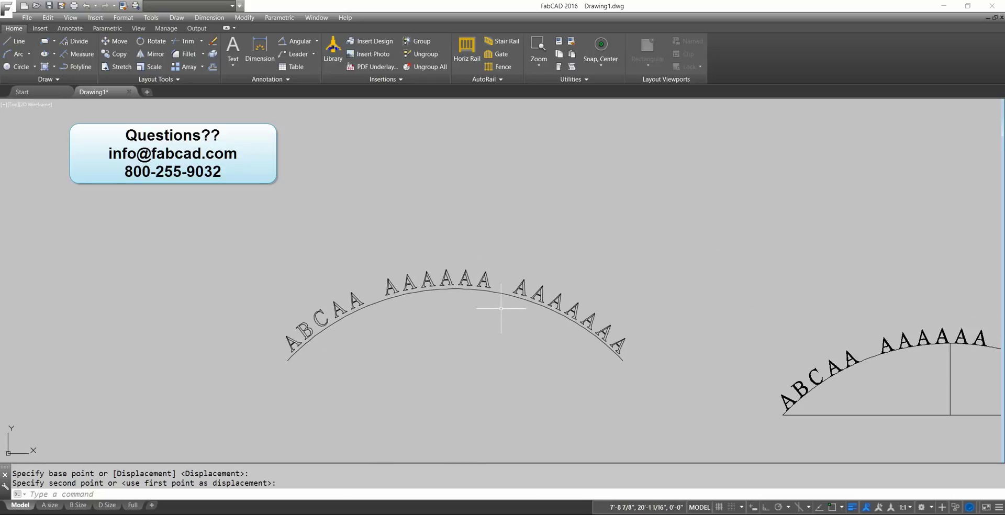